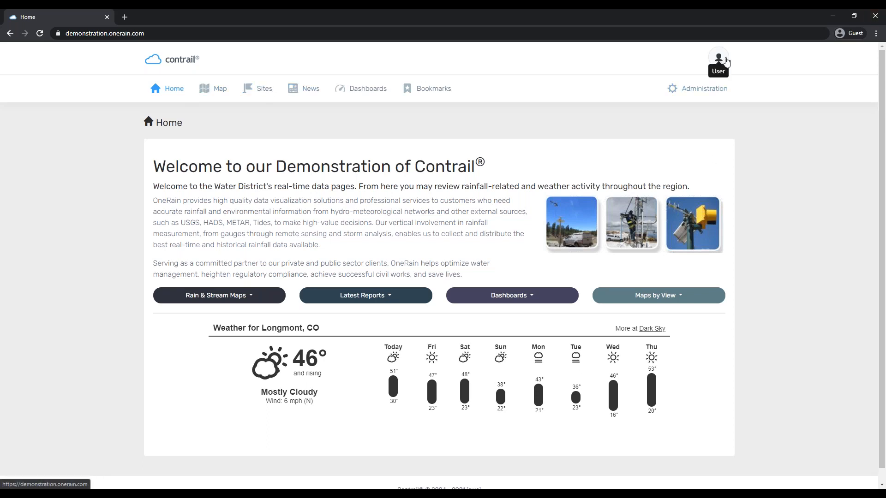
Log out of the administrator session and log back in with the presentation account's e-mail and password
click(719, 63)
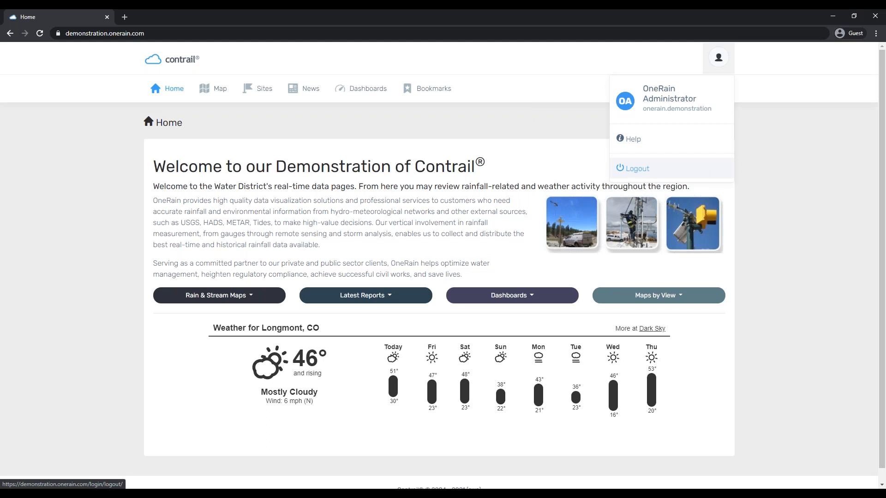
click(699, 172)
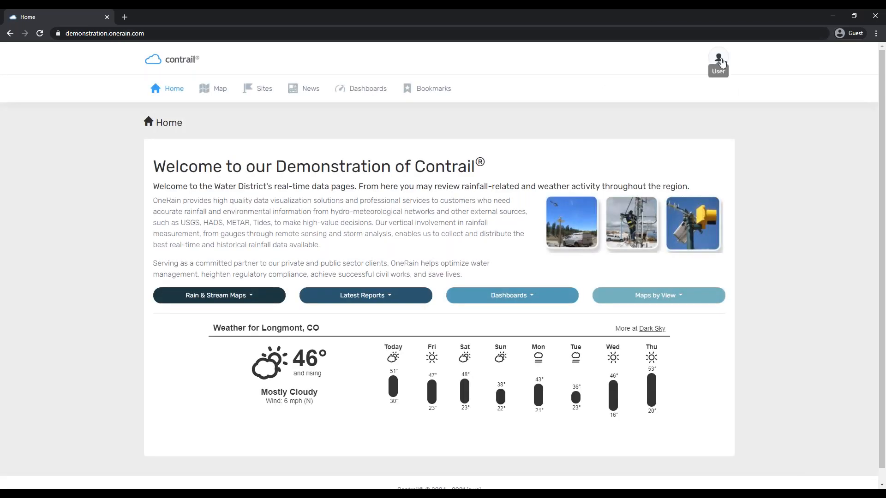
click(718, 63)
click(650, 164)
click(754, 100)
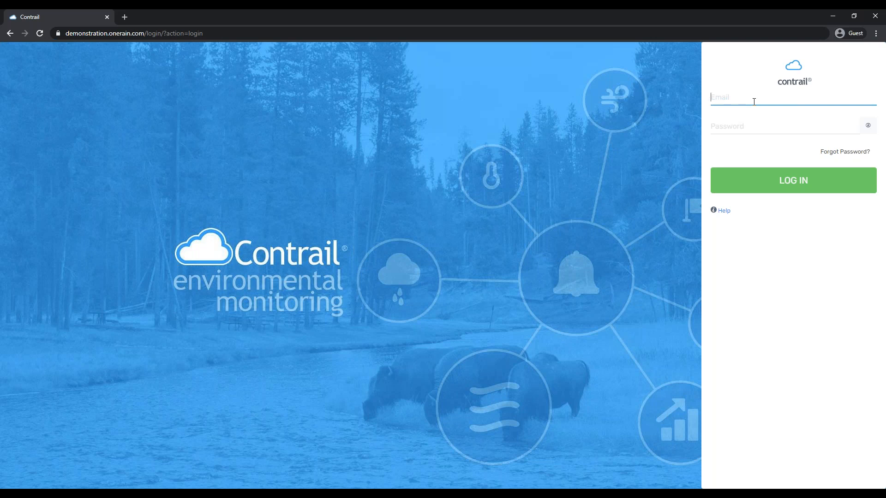
text(onerain.presentation)
key(Tab)
text(*****)
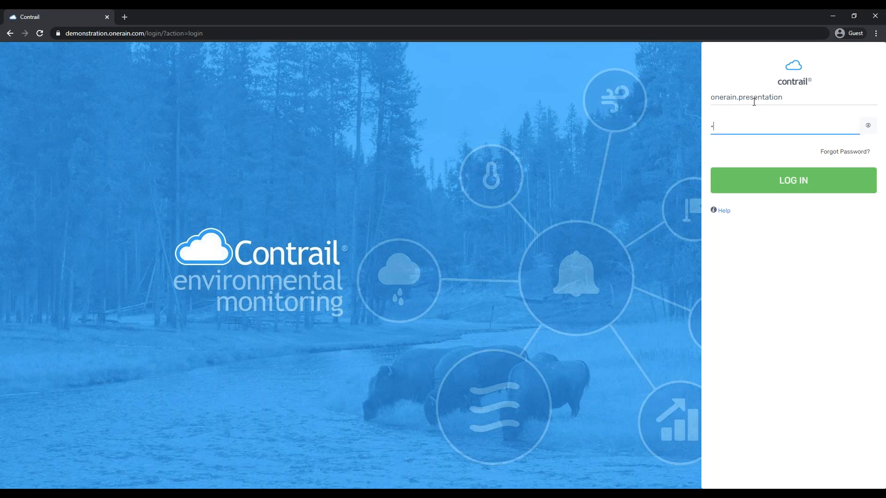
text(**********)
key(Return)
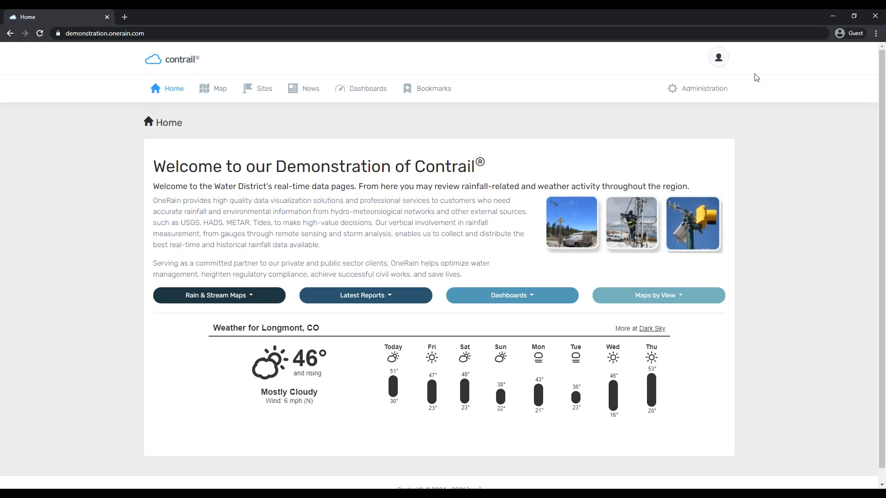
Go to Administration > Configuration > Users to list the accounts
click(708, 93)
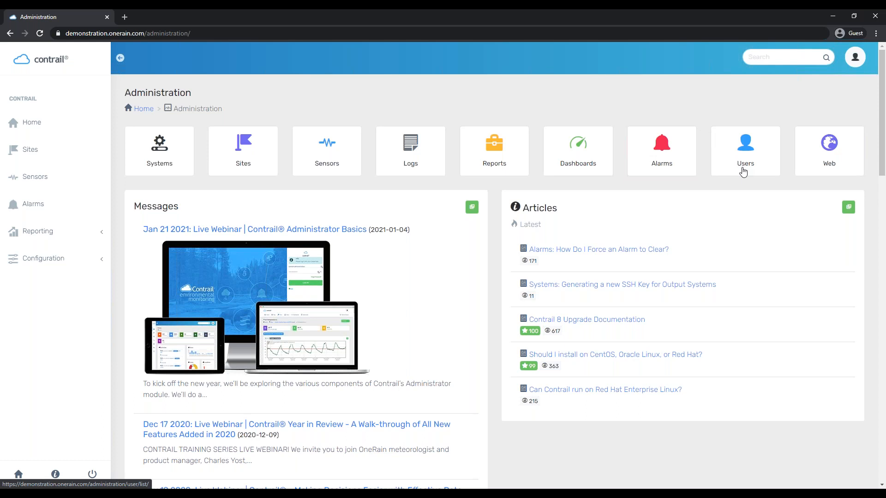
click(54, 263)
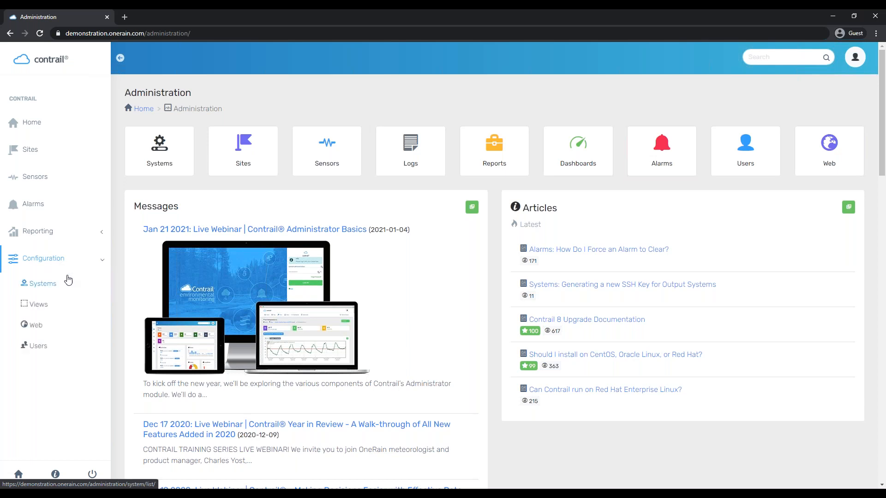
click(31, 347)
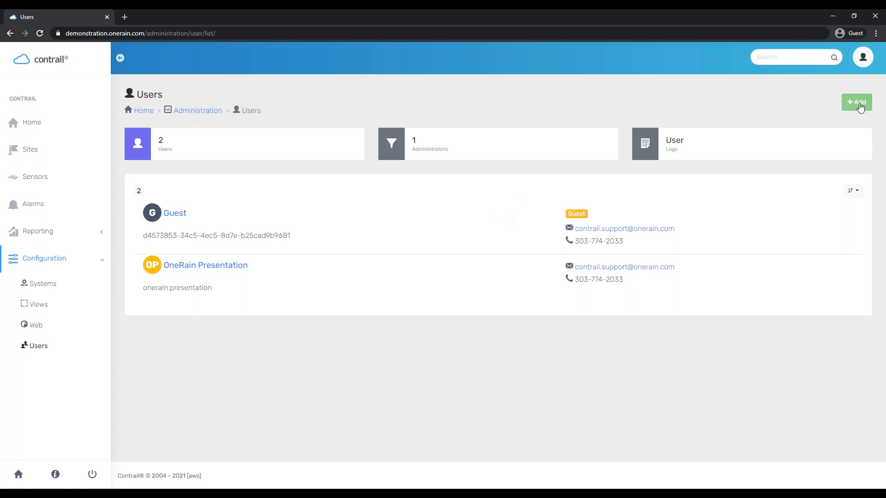
Start a new user named 'Basic Contrail User' and enter its e-mail address
click(859, 103)
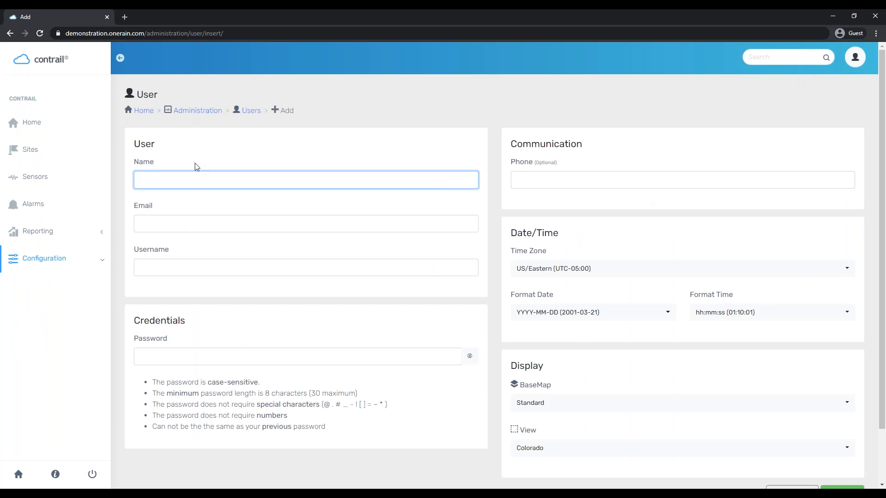
text(Basic Contrail User)
key(Tab)
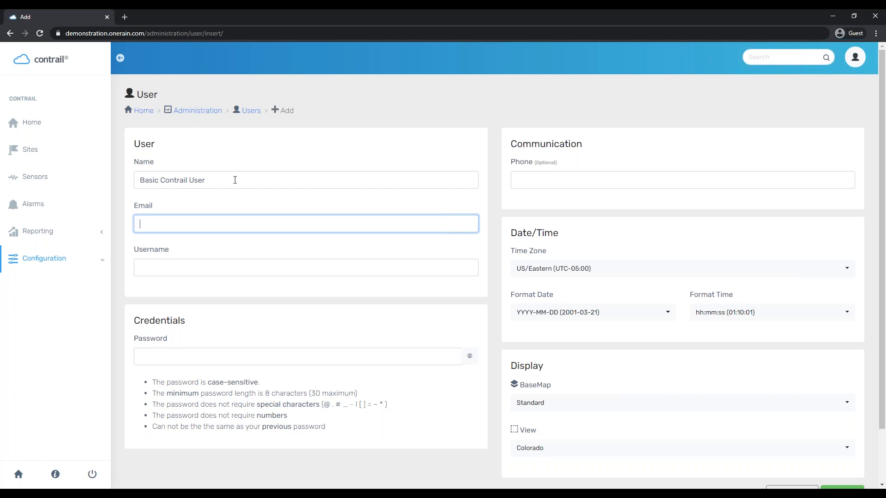
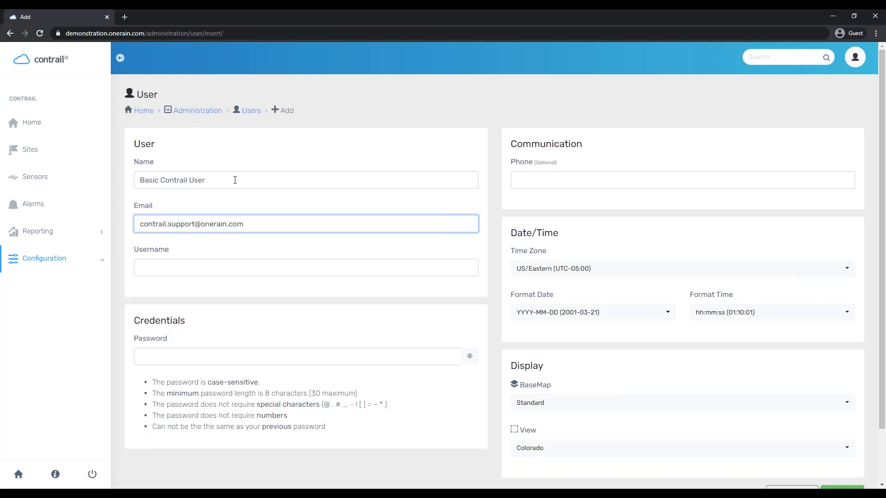
Fill in the new user's username, password and phone number
key(Tab)
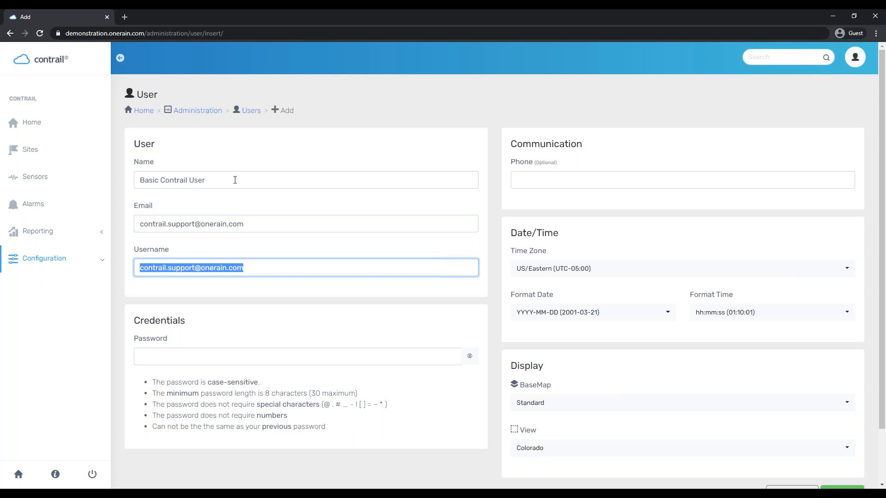
text(onerain_b)
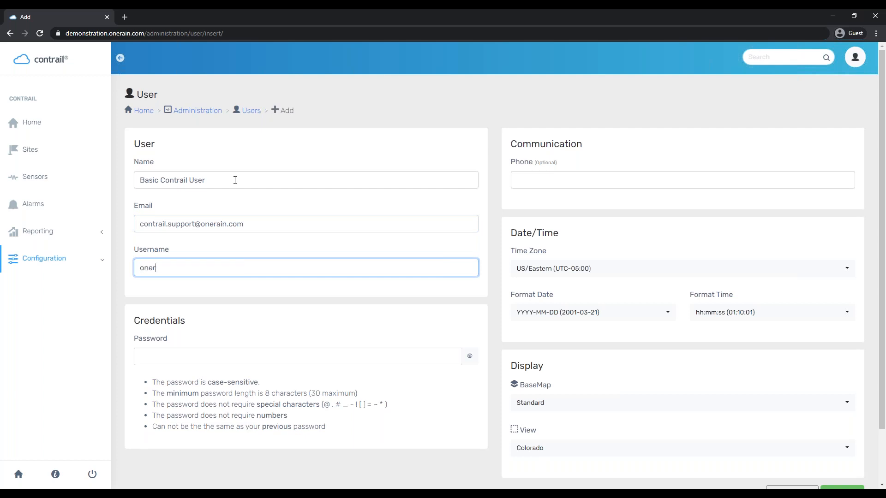
key(BackSpace)
key(BackSpace)
text(.basic)
click(254, 363)
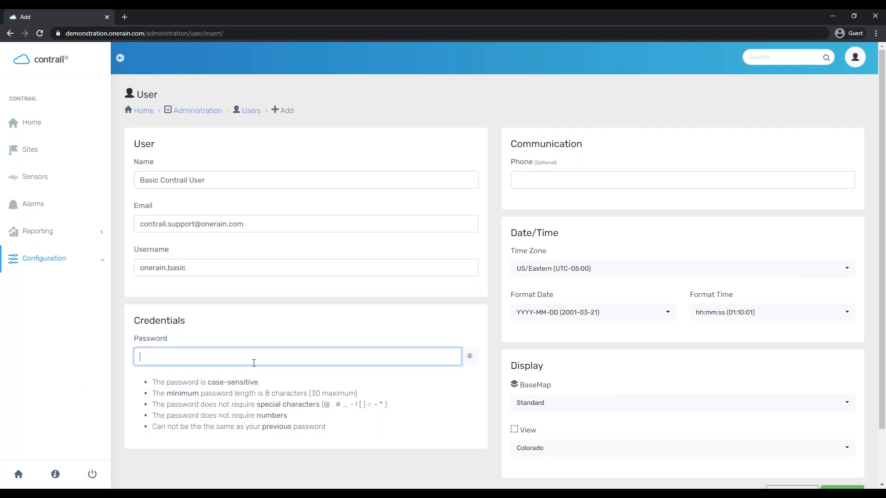
text(********)
click(585, 182)
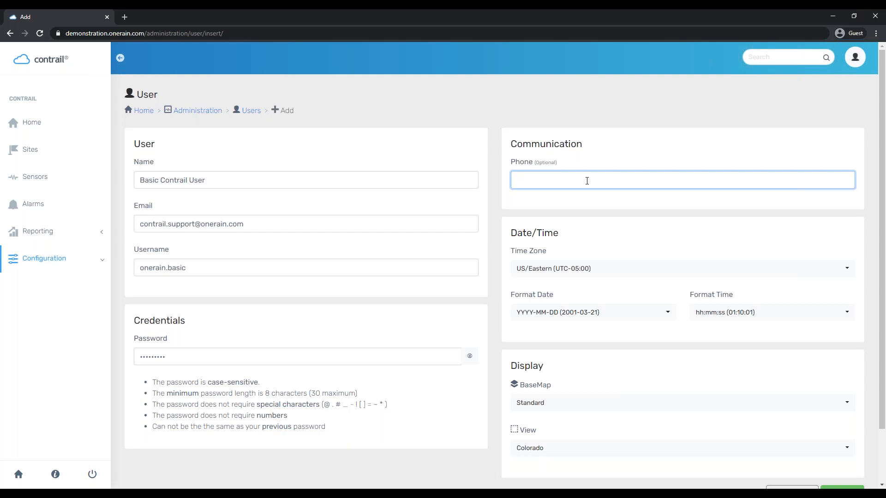
Set time zone US/Mountain (UTC-07:00) and base map Light, then save the user
click(590, 270)
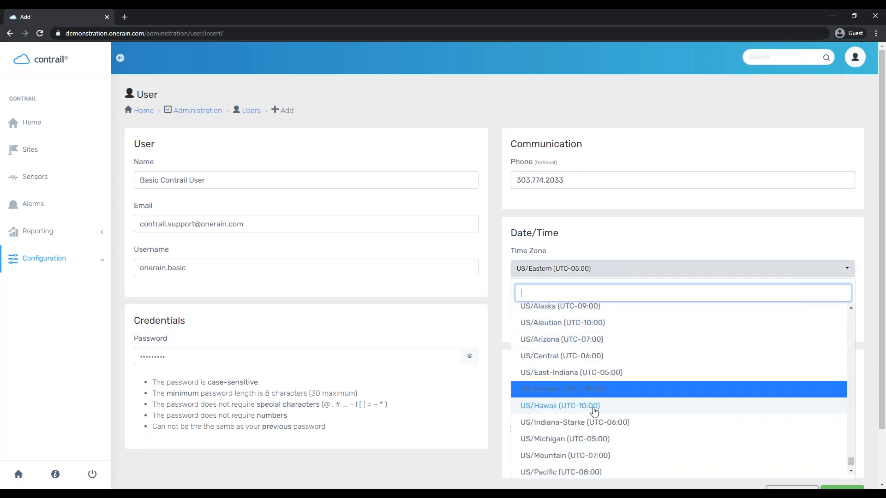
scroll(600, 401, down, 1)
click(576, 412)
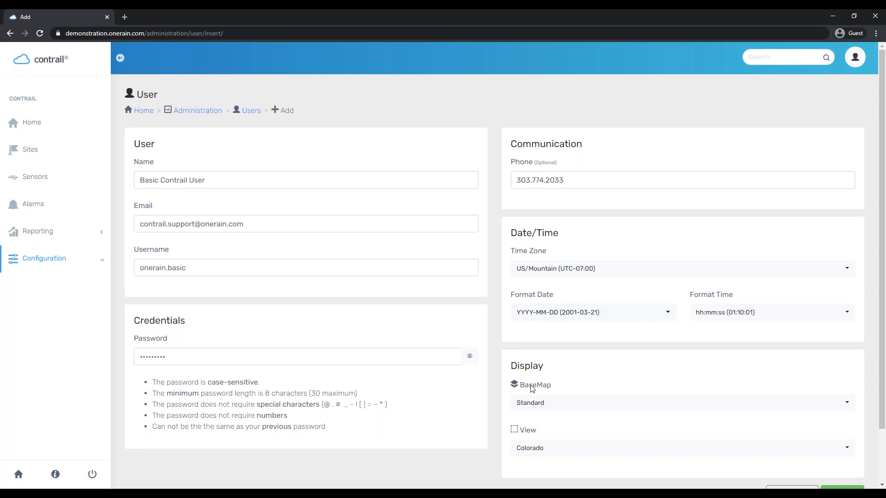
click(545, 405)
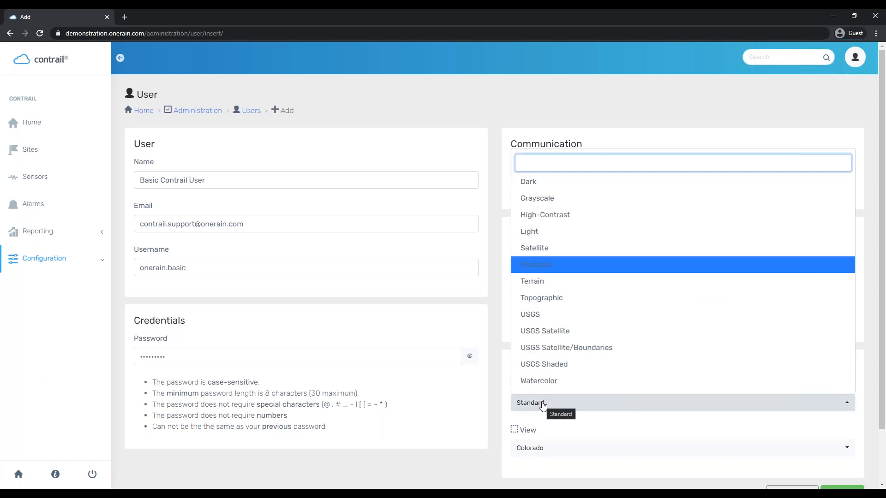
click(559, 233)
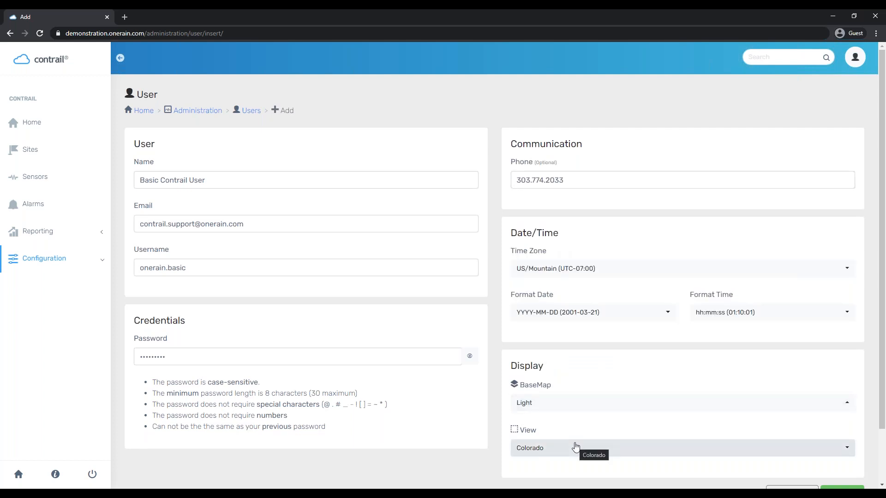
scroll(498, 456, down, 2)
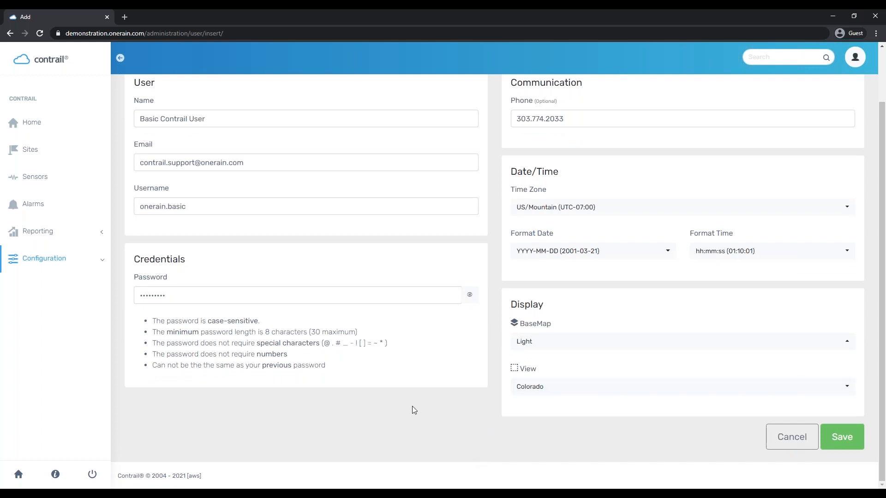
click(844, 436)
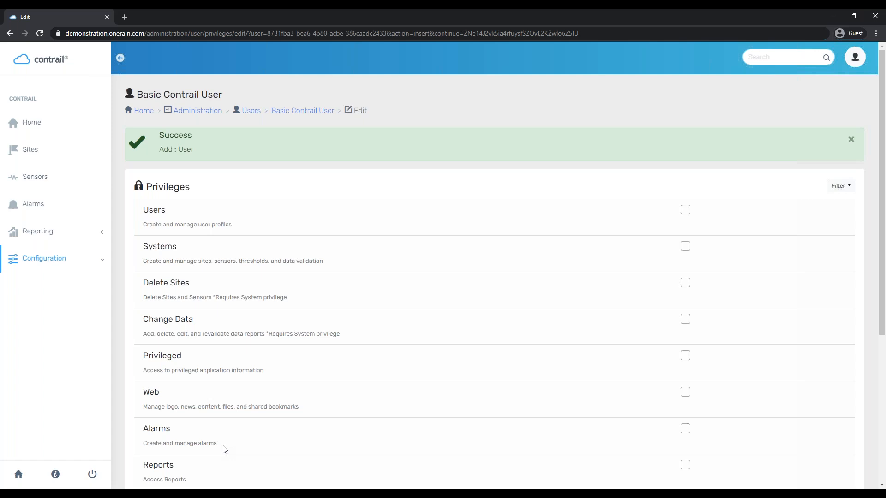
Scroll through the new user's Privileges list, from Users down to Experimental
scroll(491, 288, down, 2)
scroll(490, 287, up, 2)
scroll(568, 271, down, 5)
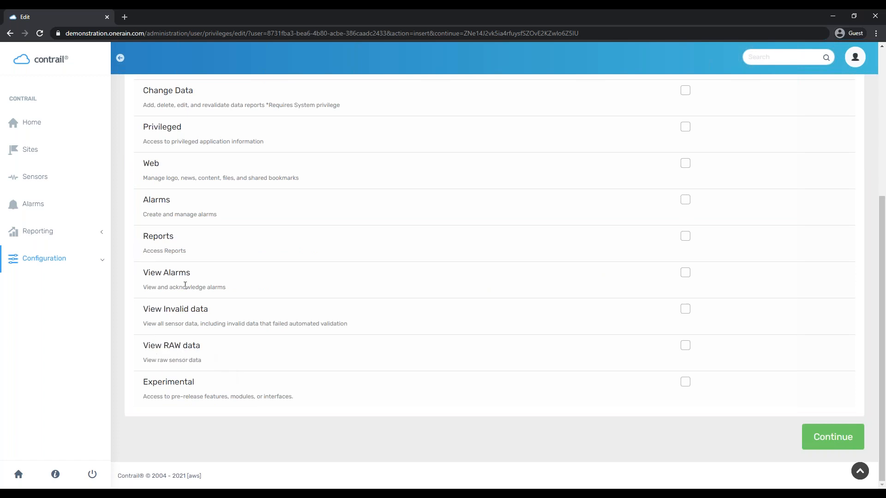
scroll(182, 281, up, 4)
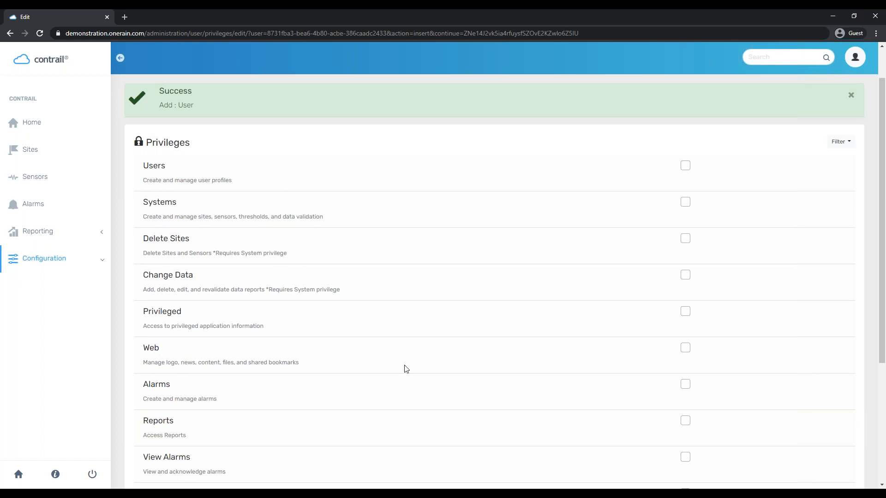
scroll(563, 382, up, 1)
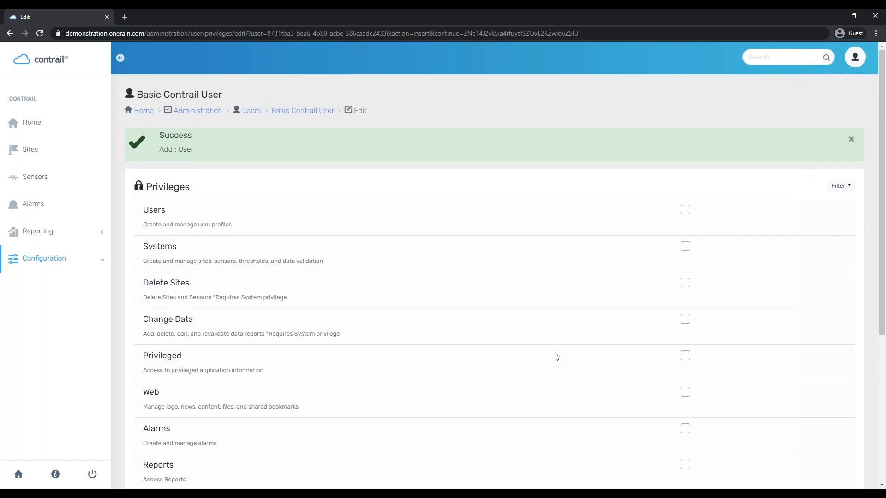
scroll(558, 357, down, 5)
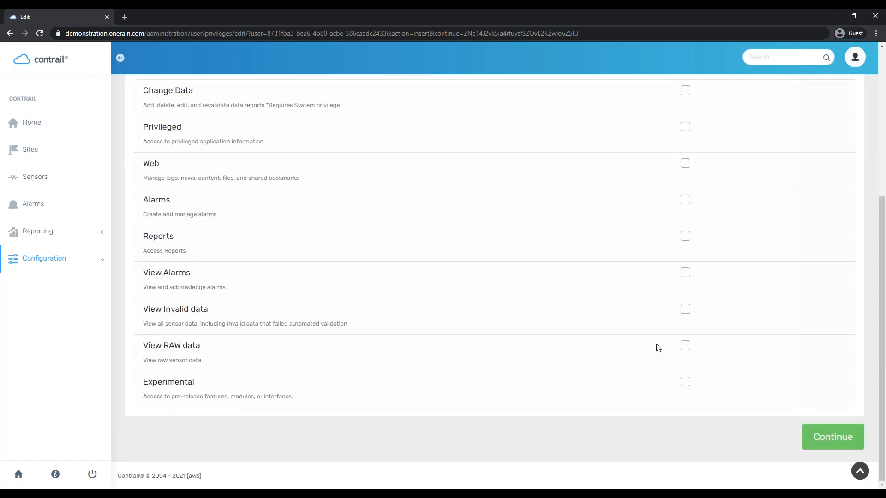
Grant View RAW data, View Invalid data, View Alarms and Reports, leaving Alarms off, and continue
click(686, 345)
click(685, 309)
click(685, 275)
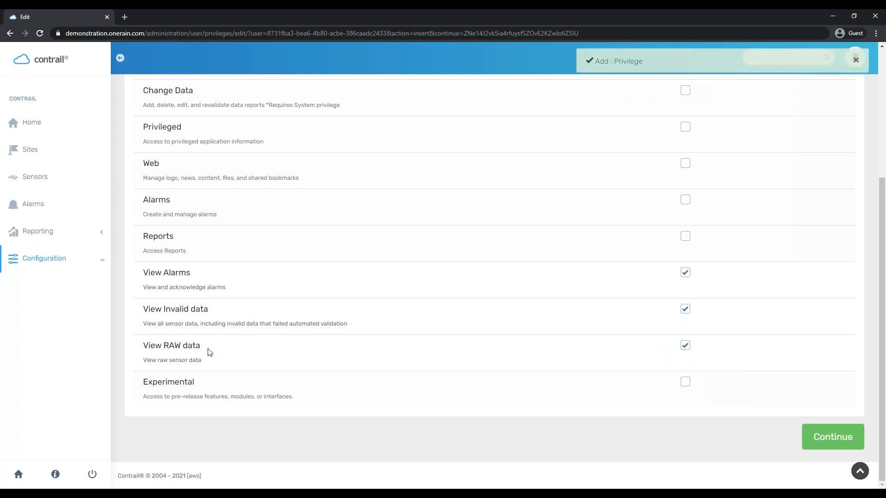
scroll(463, 449, up, 2)
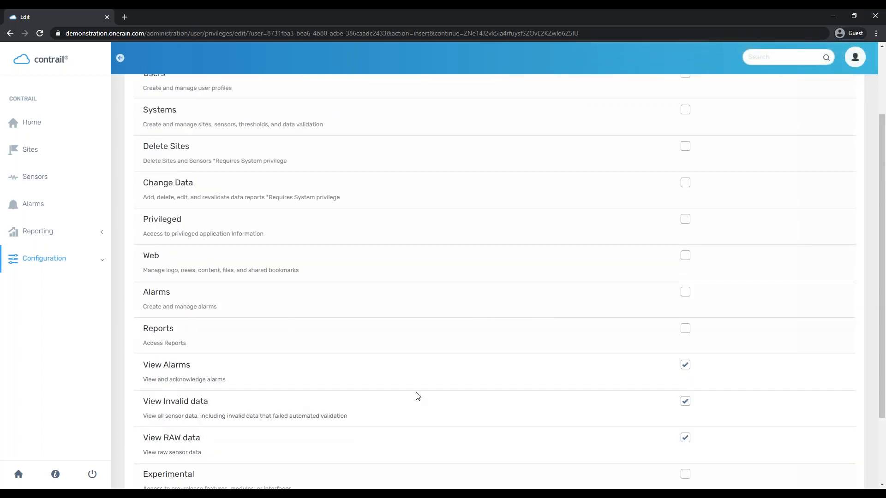
click(687, 332)
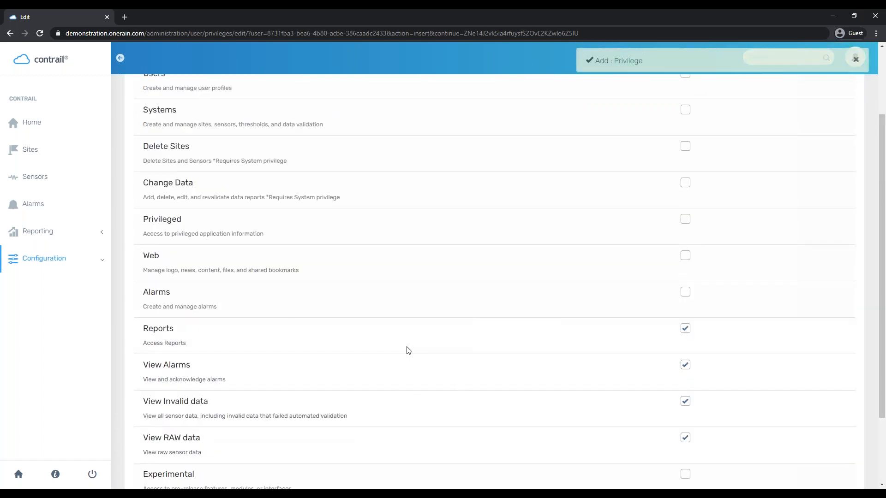
scroll(408, 350, up, 2)
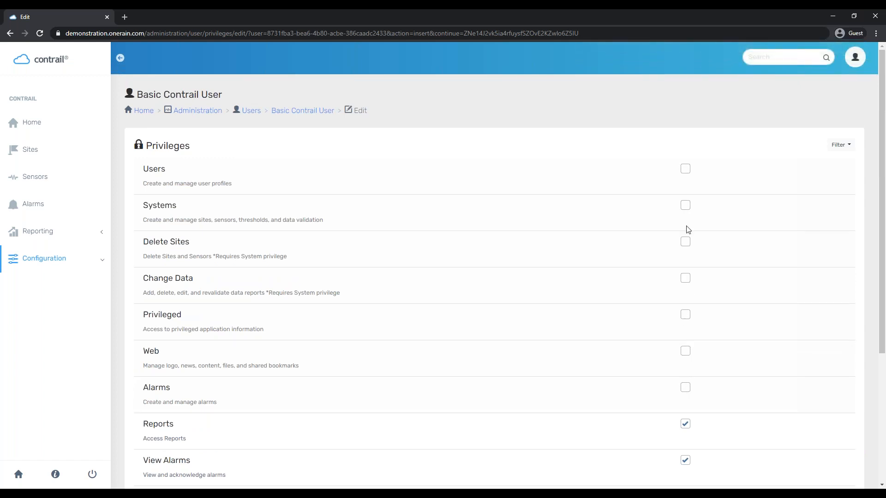
scroll(672, 397, down, 1)
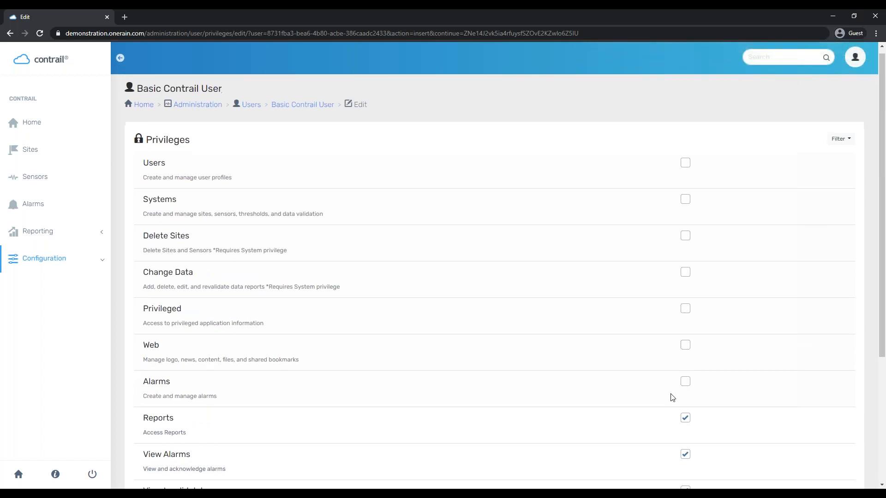
click(686, 342)
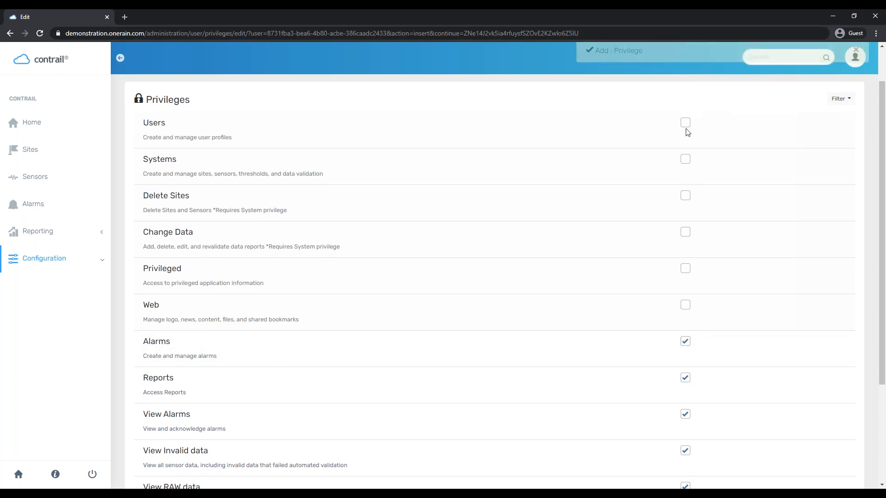
click(685, 342)
scroll(769, 285, down, 3)
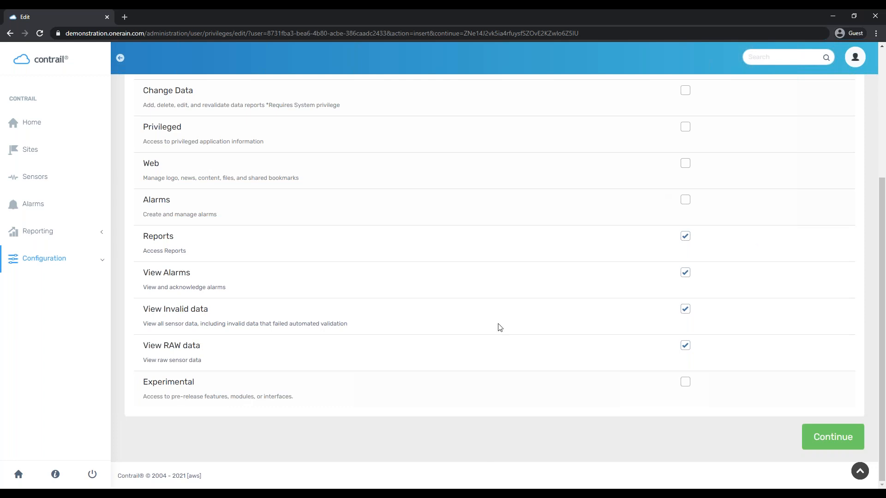
click(814, 441)
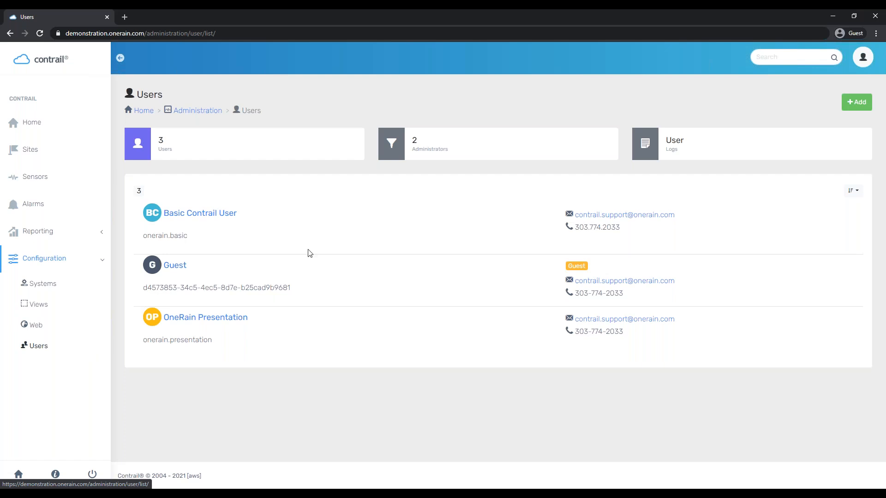
Review Basic Contrail User's password edit and Reset options, then return to the Administration overview
click(207, 213)
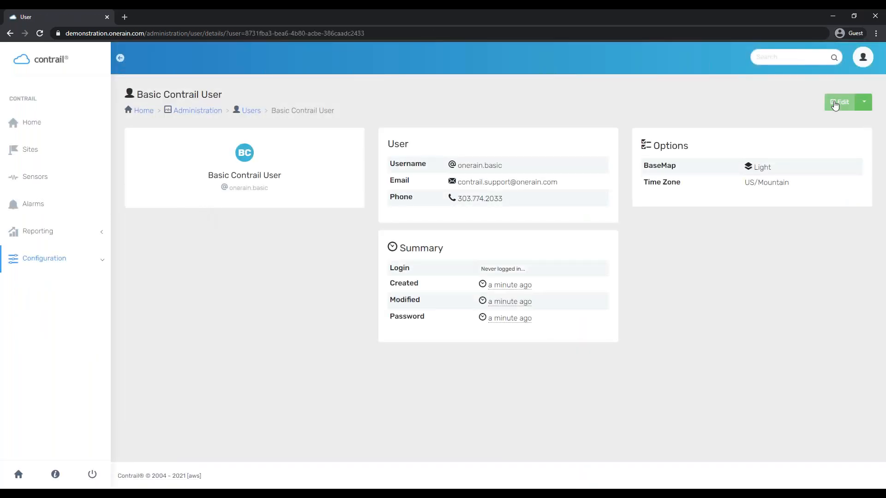
click(863, 101)
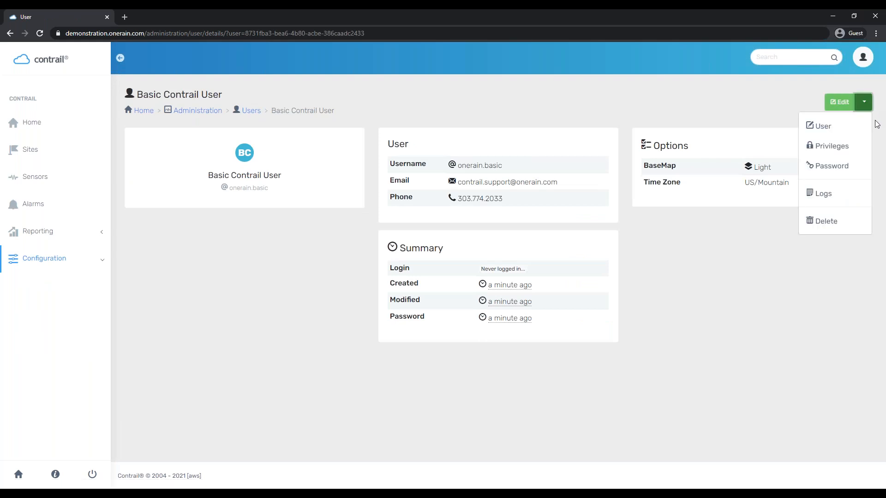
click(856, 167)
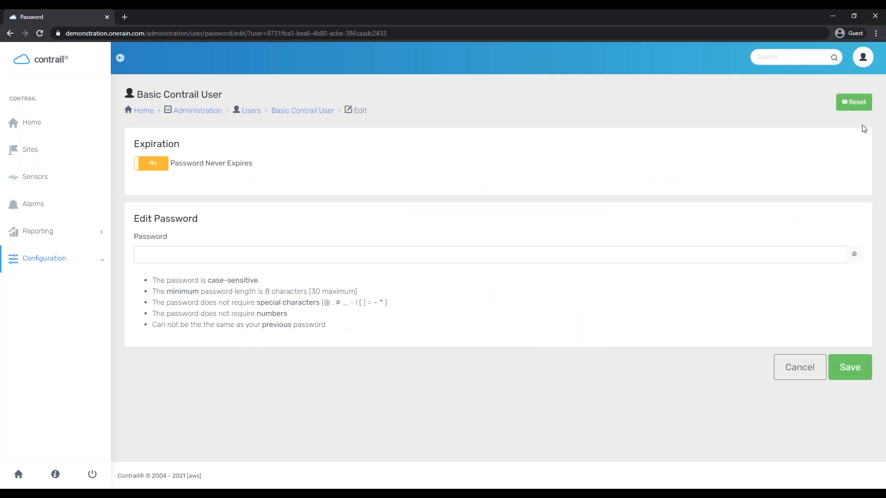
click(863, 106)
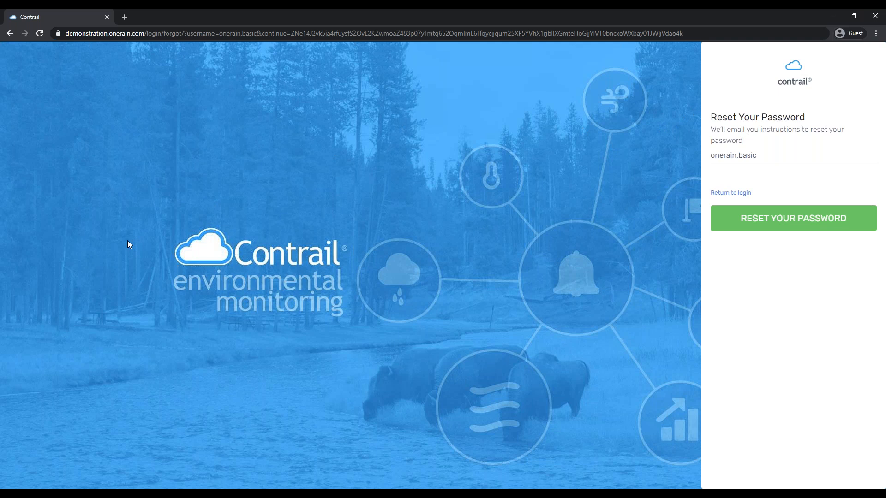
click(11, 34)
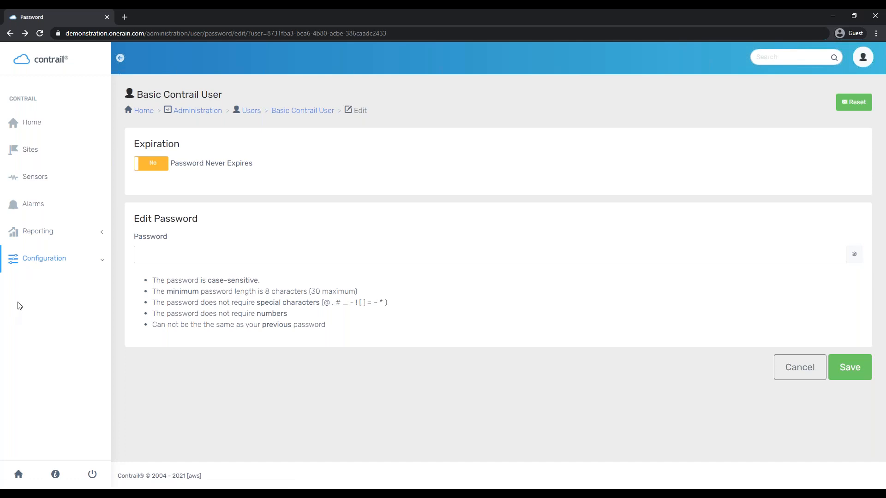
click(205, 111)
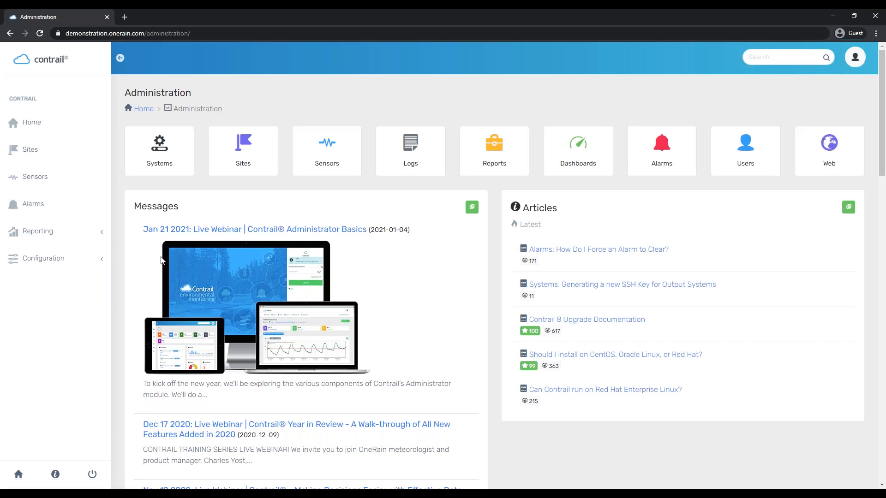
Open Configuration > Web settings and collapse and re-expand the side navigation twice
click(72, 266)
click(69, 331)
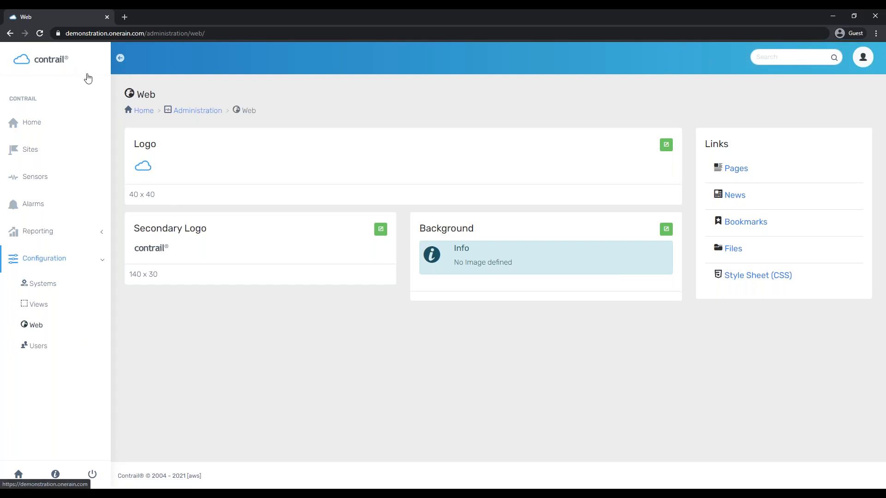
click(121, 63)
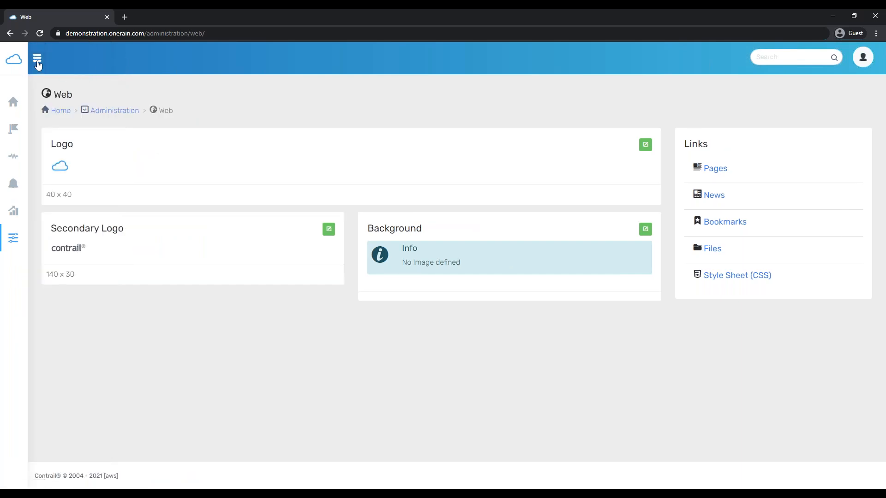
click(37, 58)
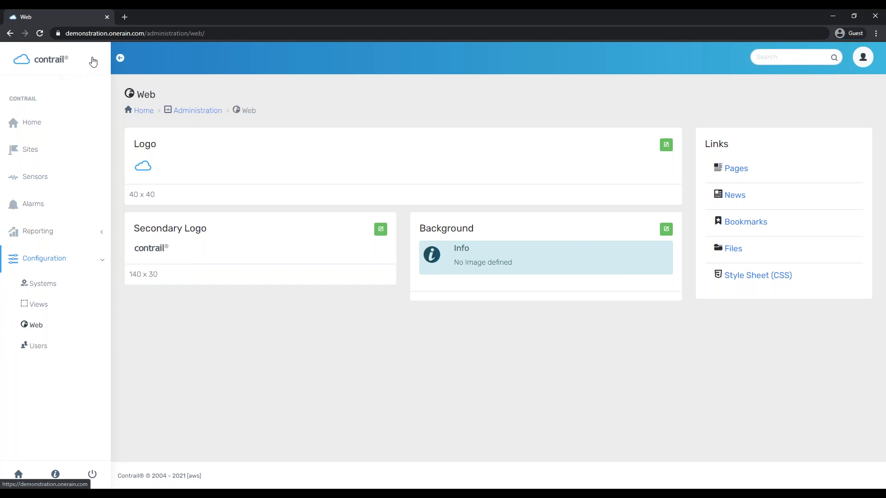
click(120, 58)
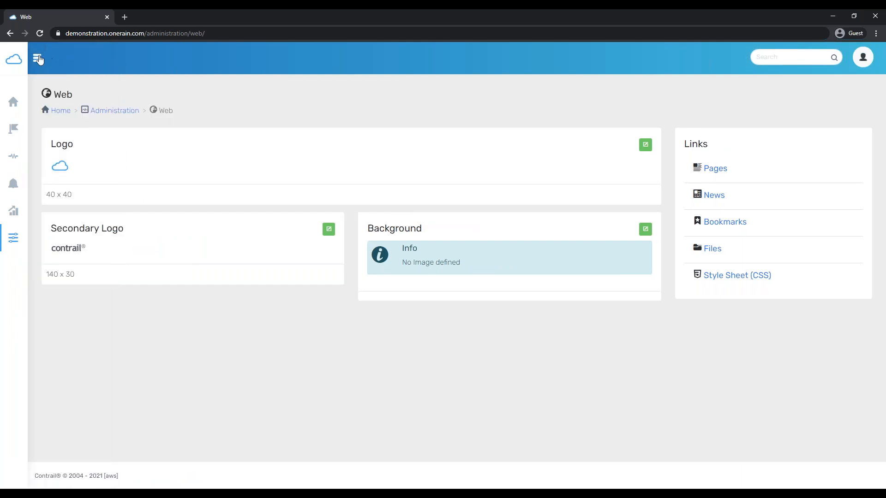
click(37, 58)
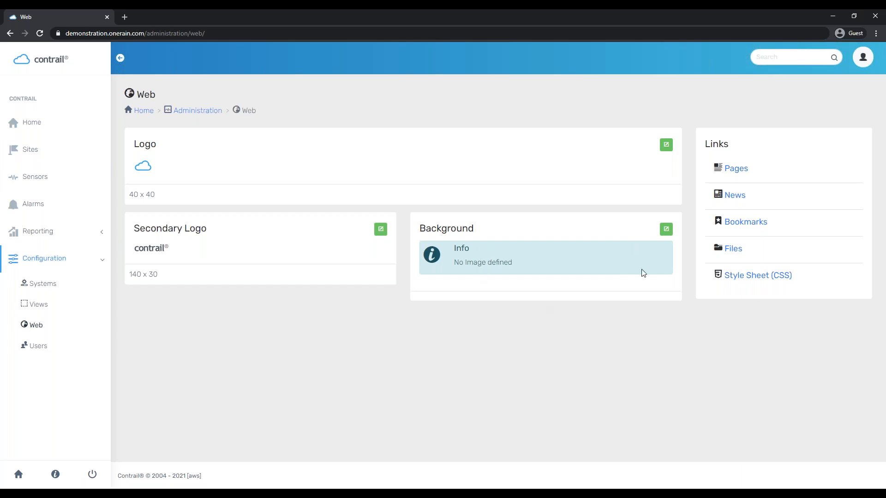
Open the public Home page in a new tab, view it, and return to Web settings
middle_click(148, 116)
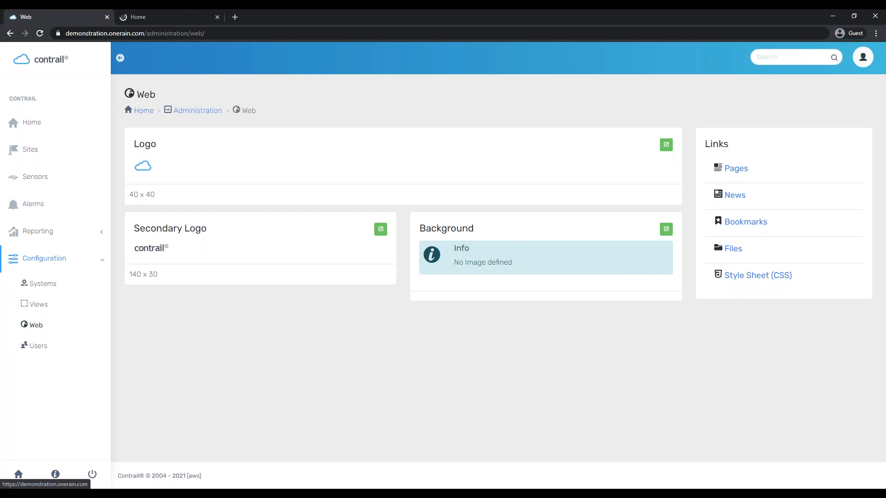
click(173, 16)
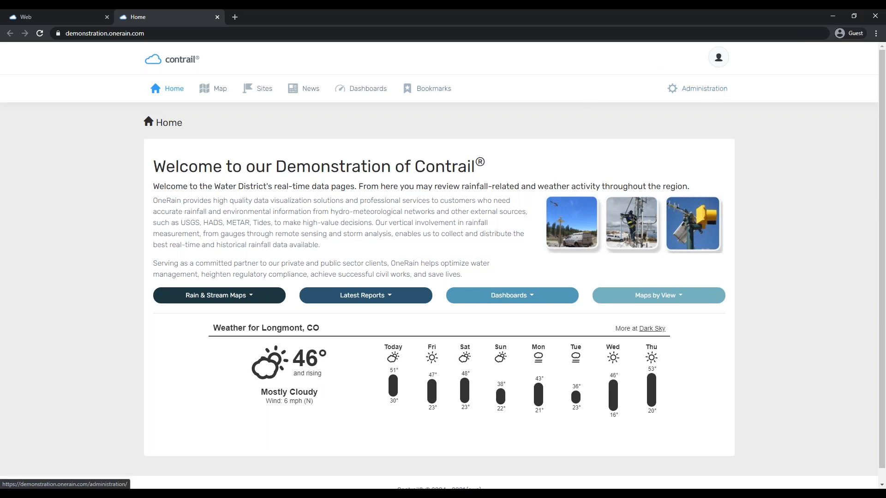
click(60, 13)
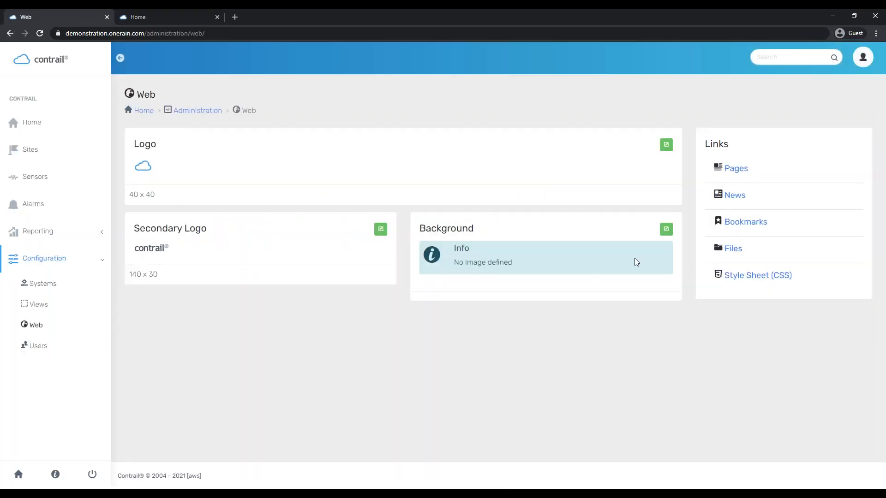
Try a green site background colour, save it, and reload the public Home page to check
click(666, 232)
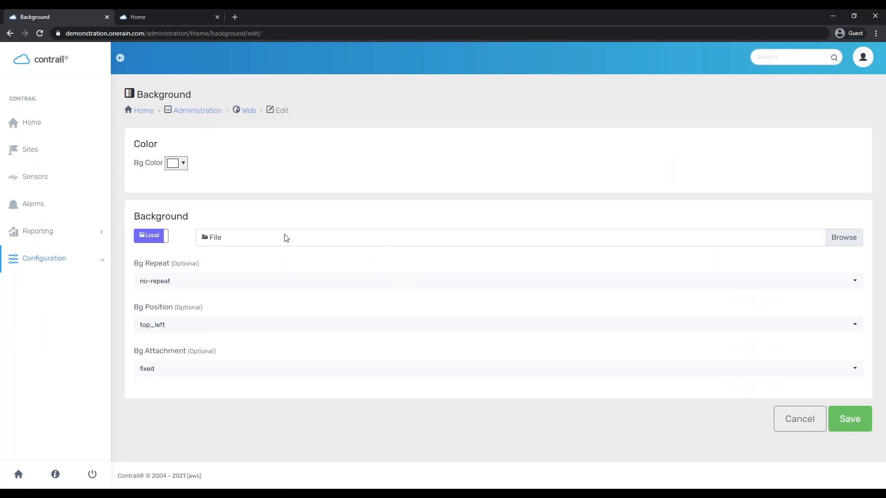
click(180, 166)
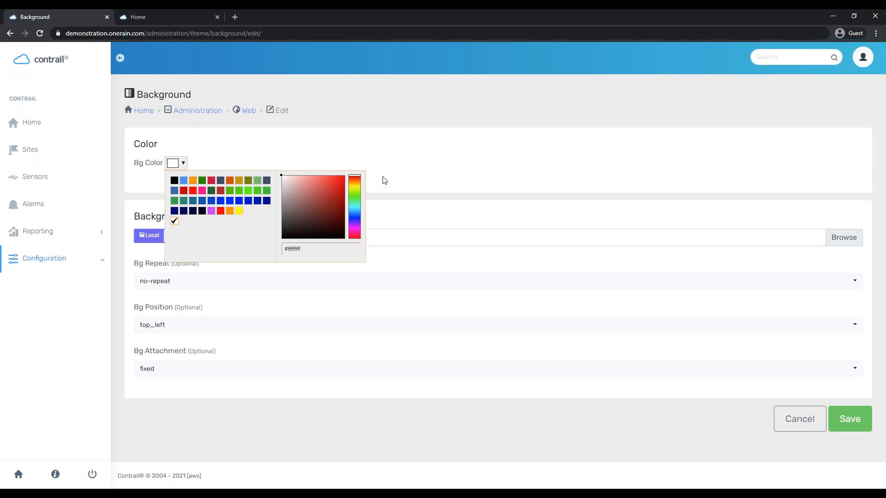
click(174, 201)
click(458, 119)
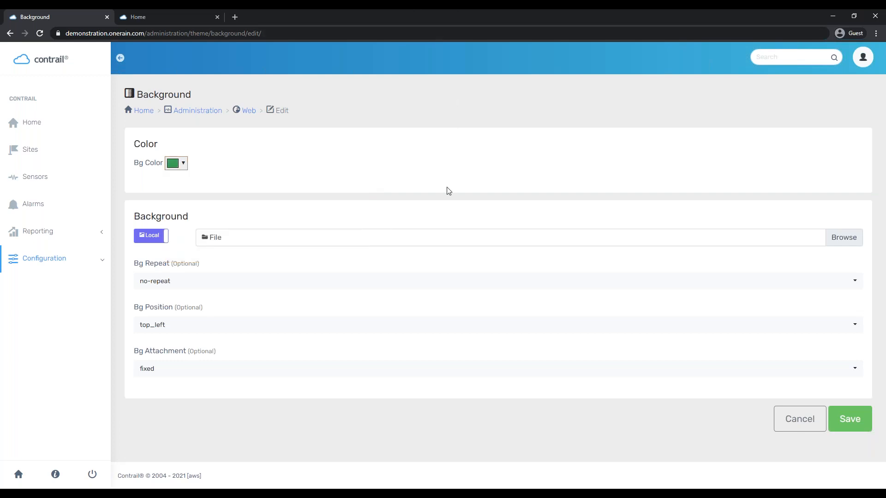
click(183, 166)
click(434, 131)
click(849, 419)
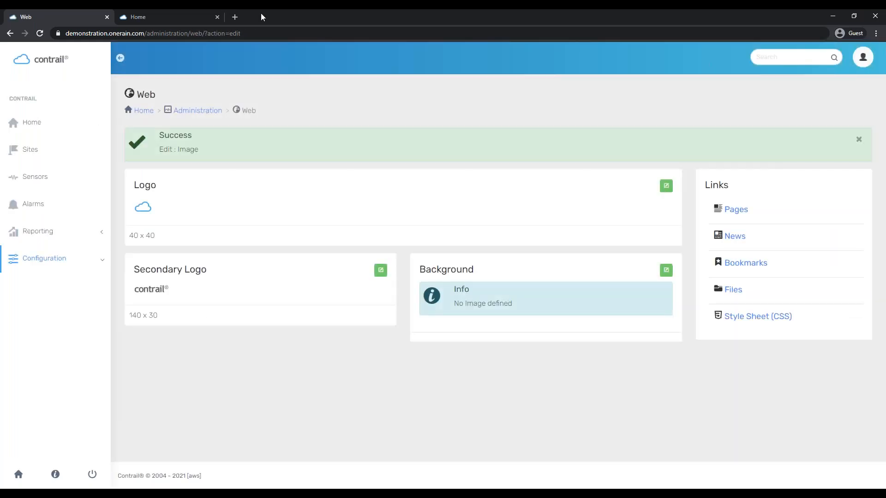
click(166, 16)
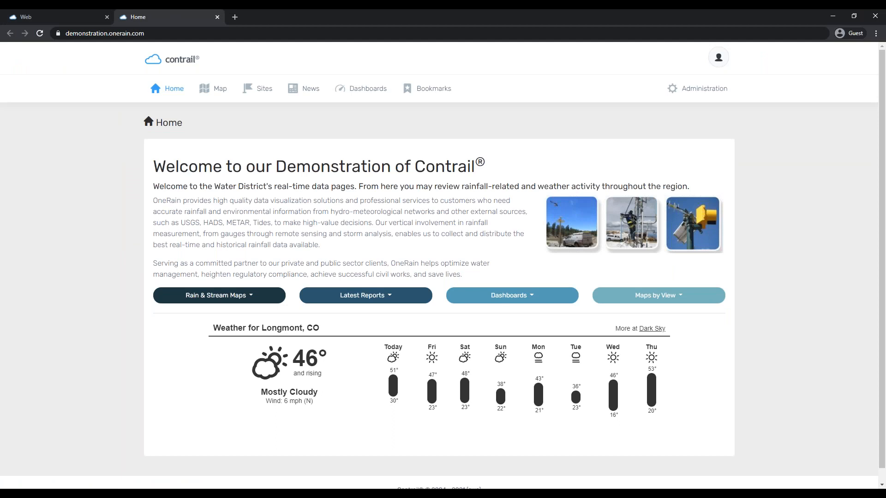
key(F5)
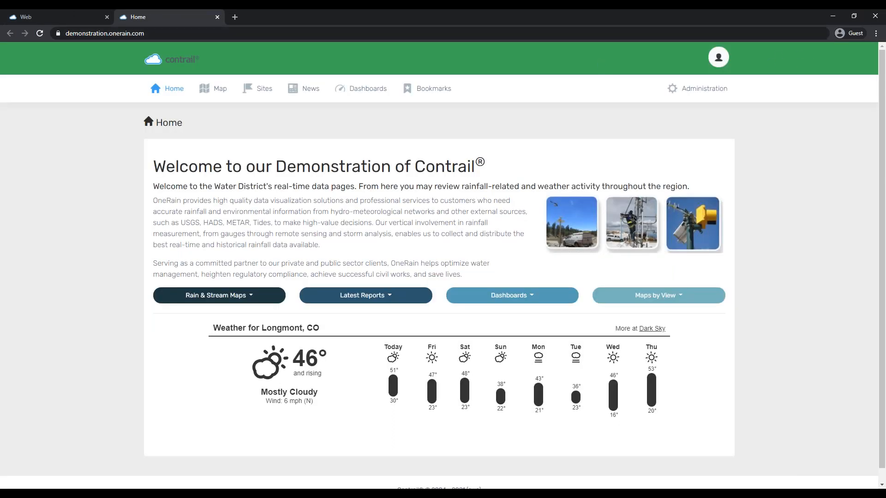
Change the Background colour hex to fffff (white), save it, and view the Home page
click(56, 13)
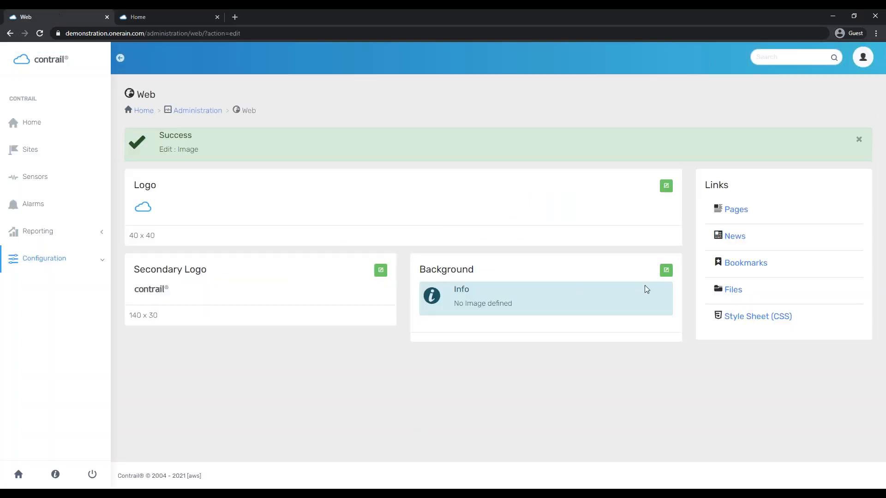
click(665, 270)
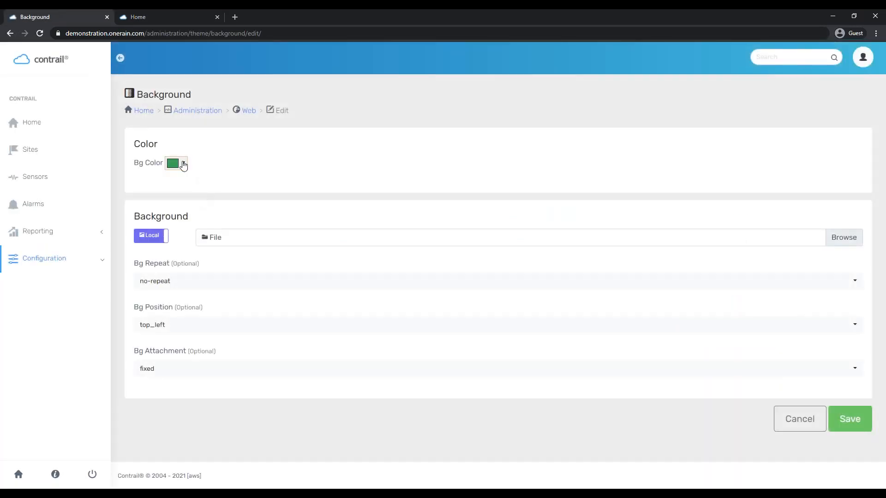
click(183, 165)
drag(338, 248, 286, 249)
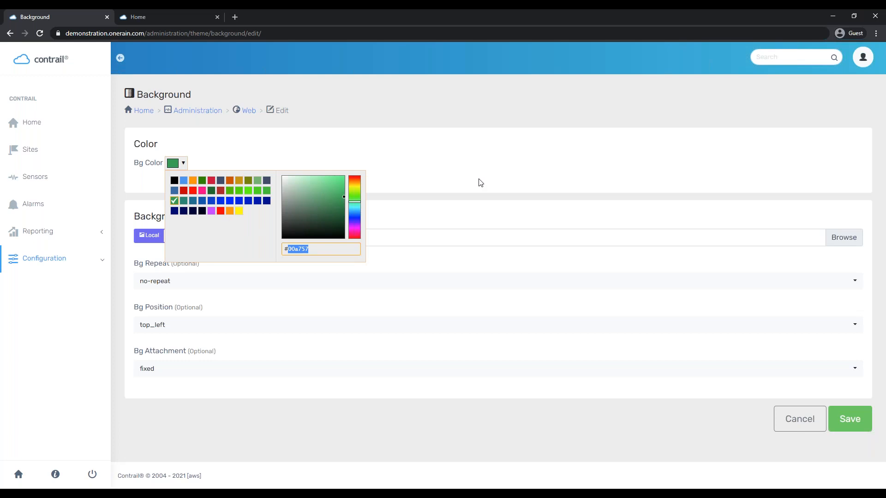
text(ffffff)
click(479, 183)
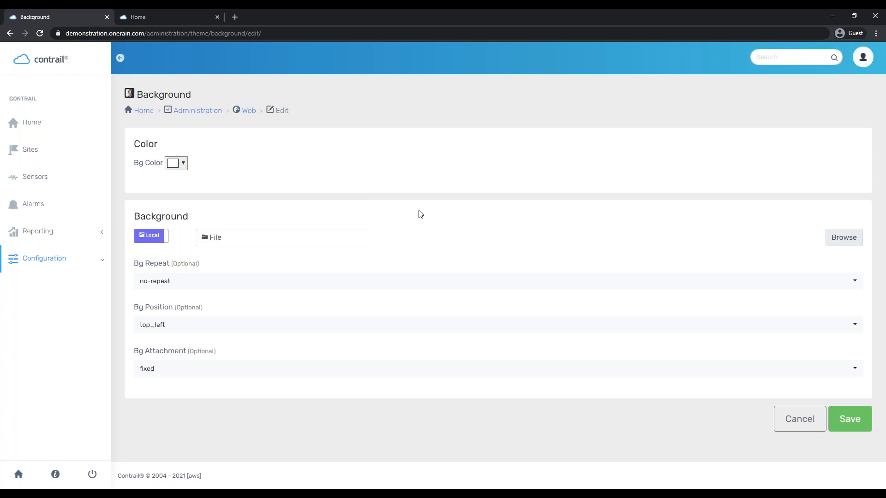
click(842, 424)
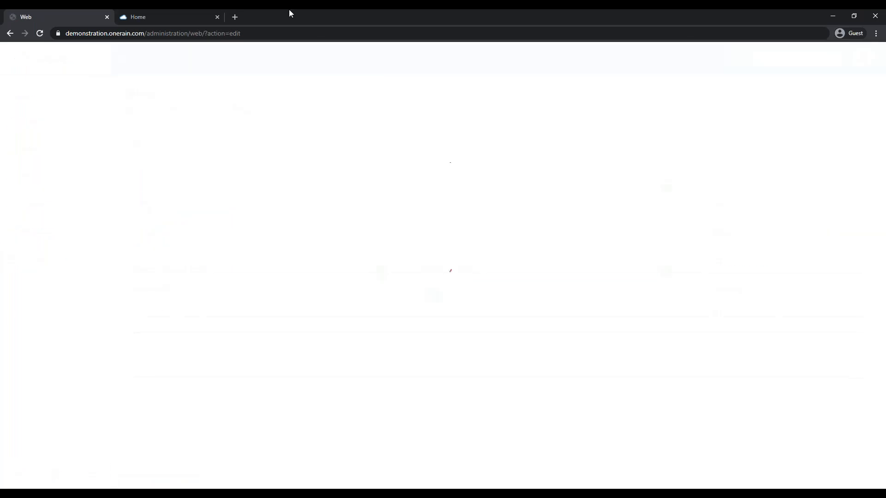
click(190, 15)
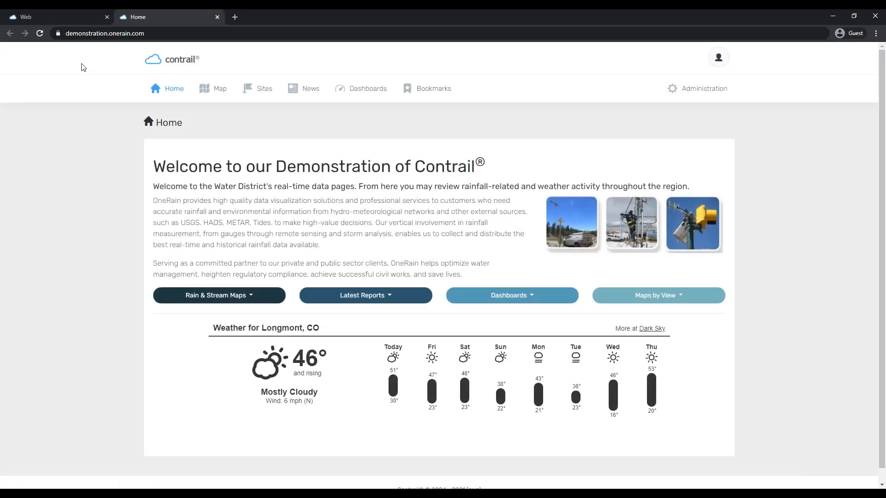
Return to the Web settings and open Pages, listing the single published Home page
click(61, 13)
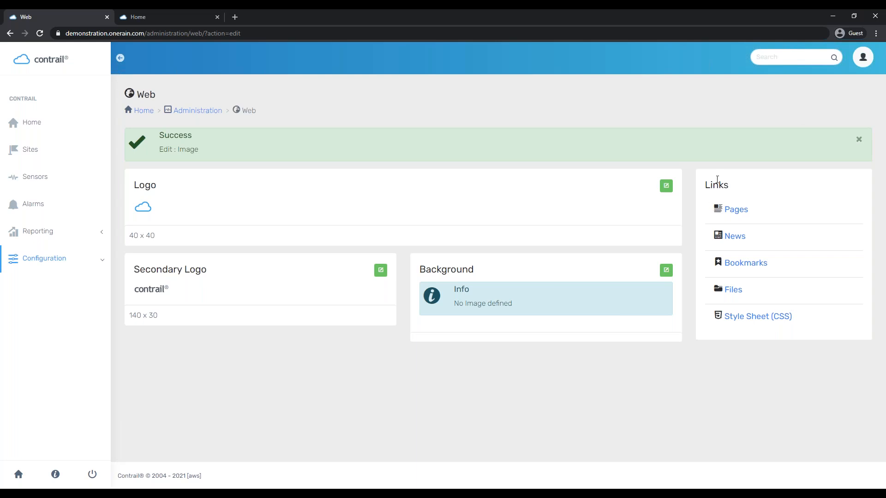
click(745, 213)
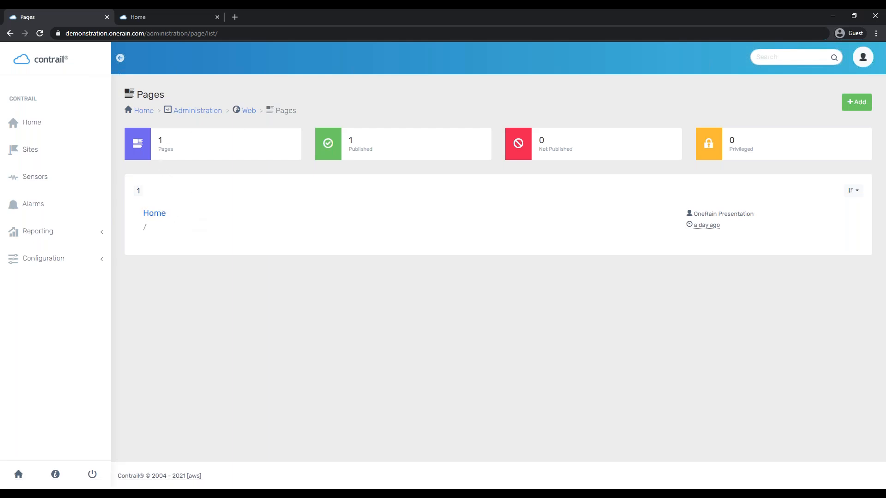
Open the Home page details, compare its path with the public Home tab, and begin editing it
click(157, 216)
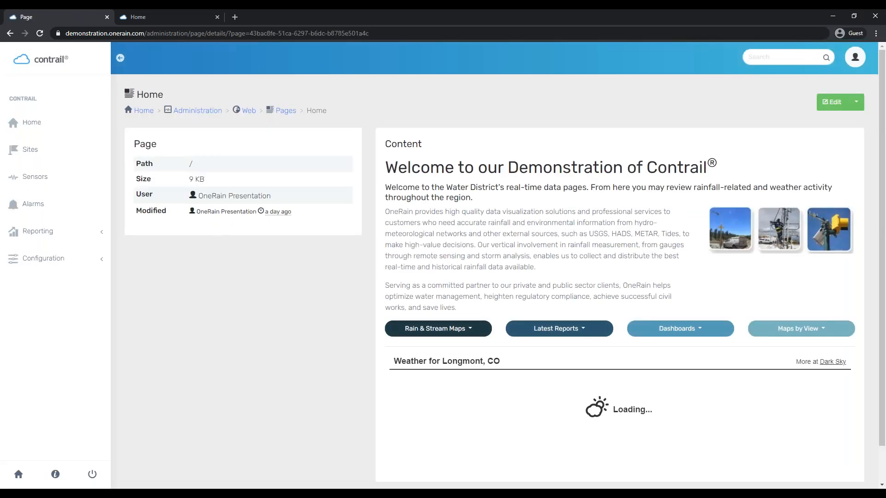
drag(186, 163, 238, 172)
click(206, 21)
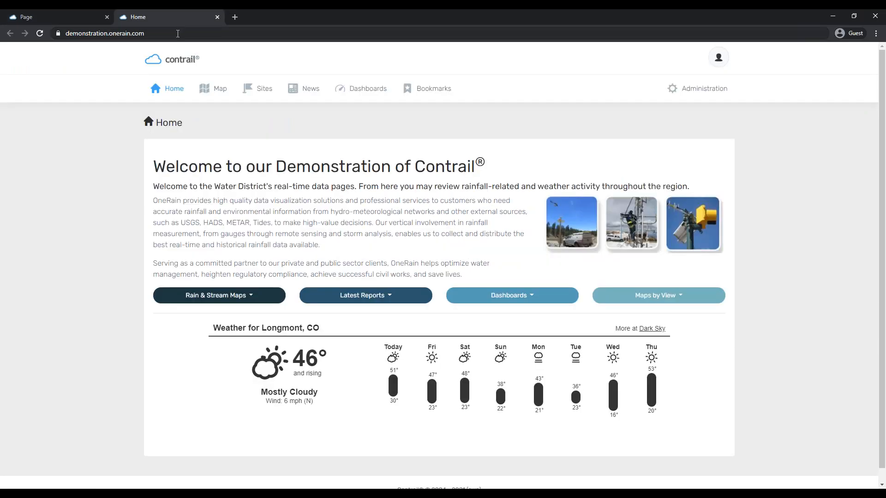
click(180, 32)
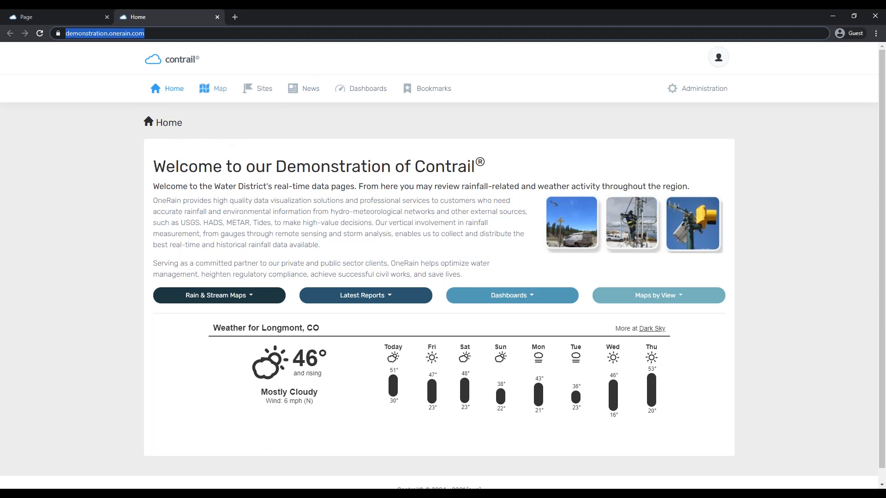
click(45, 10)
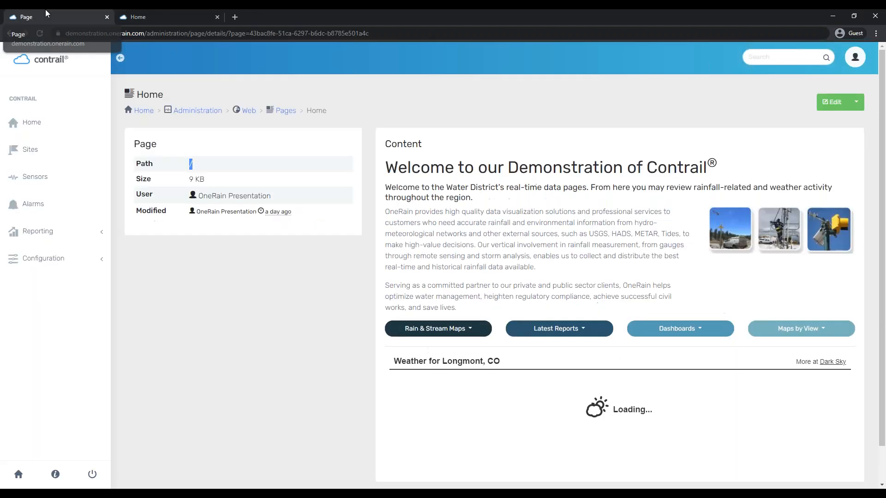
click(833, 102)
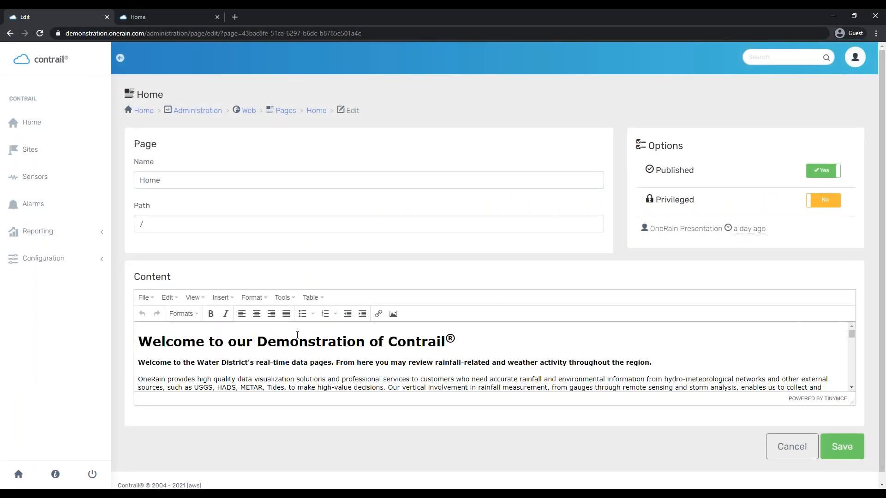
right_click(299, 338)
scroll(225, 350, down, 2)
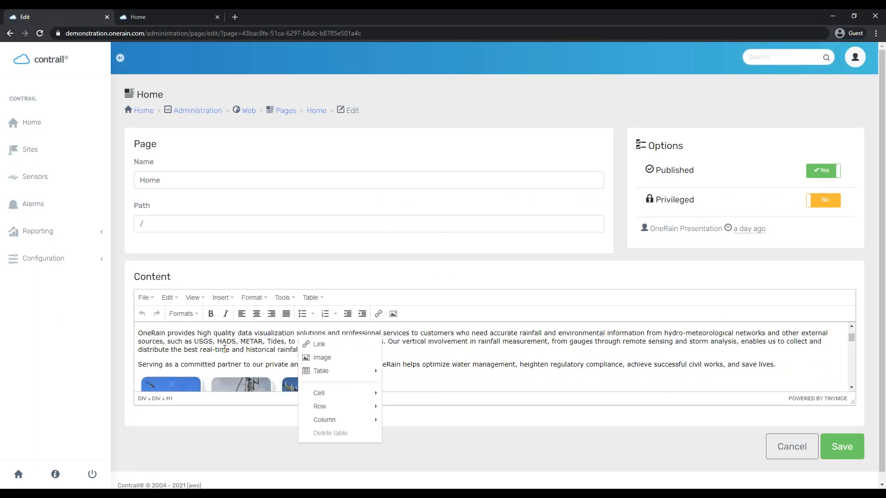
click(578, 352)
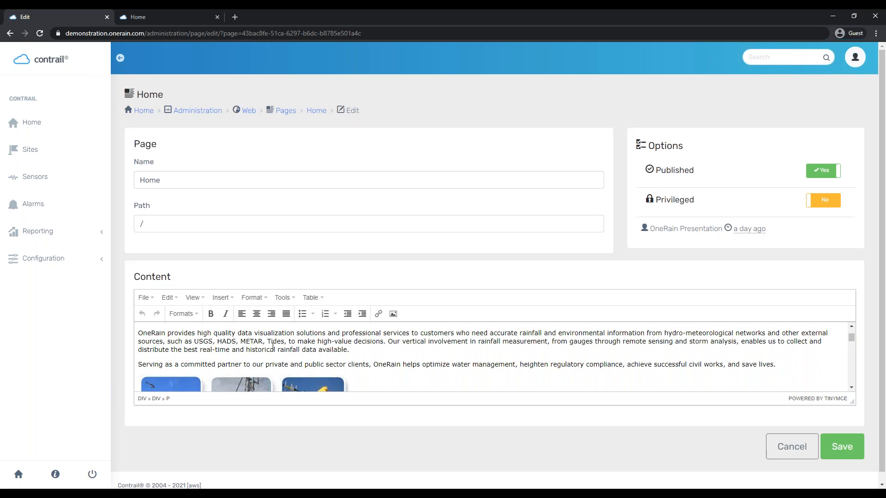
scroll(410, 360, down, 5)
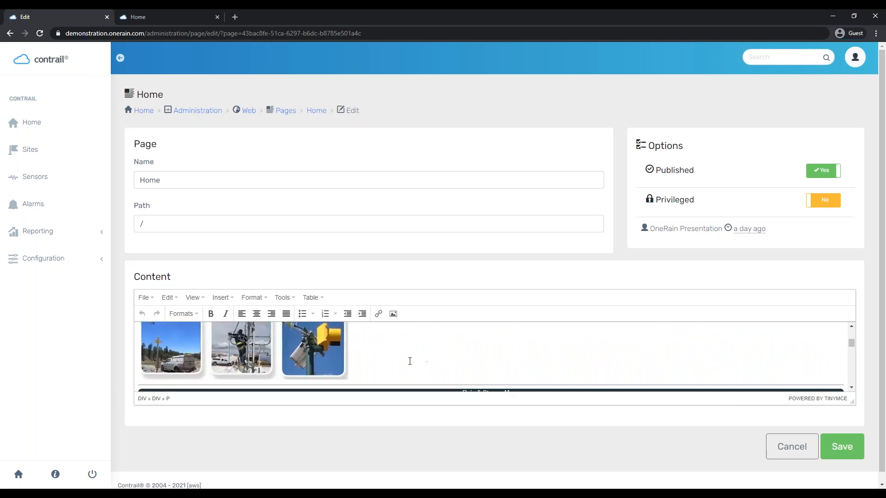
scroll(410, 361, up, 5)
scroll(403, 351, down, 10)
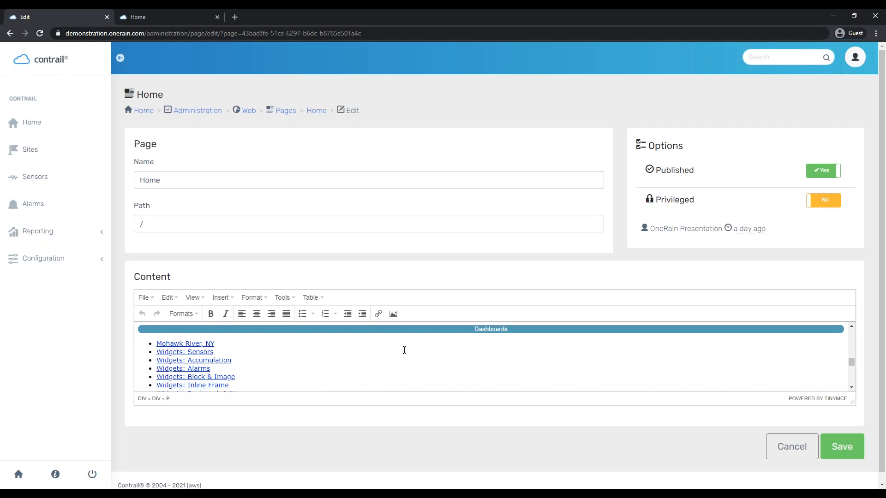
scroll(404, 350, down, 3)
scroll(404, 350, up, 1)
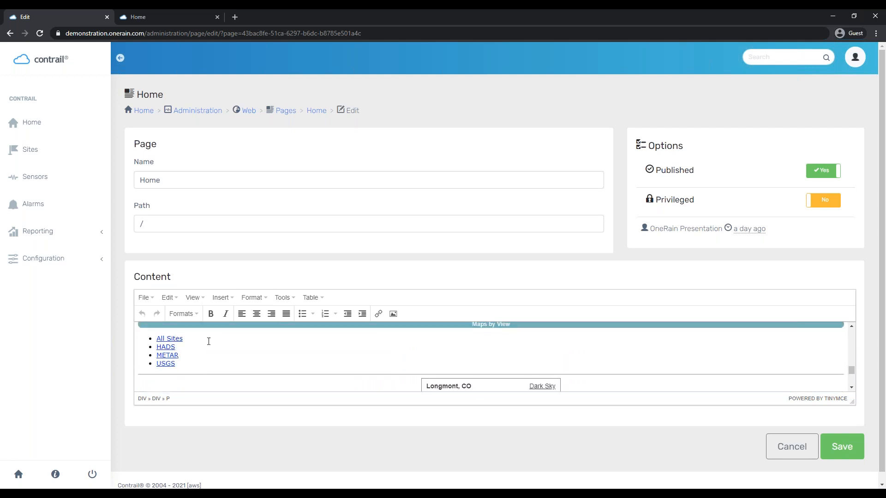
click(285, 298)
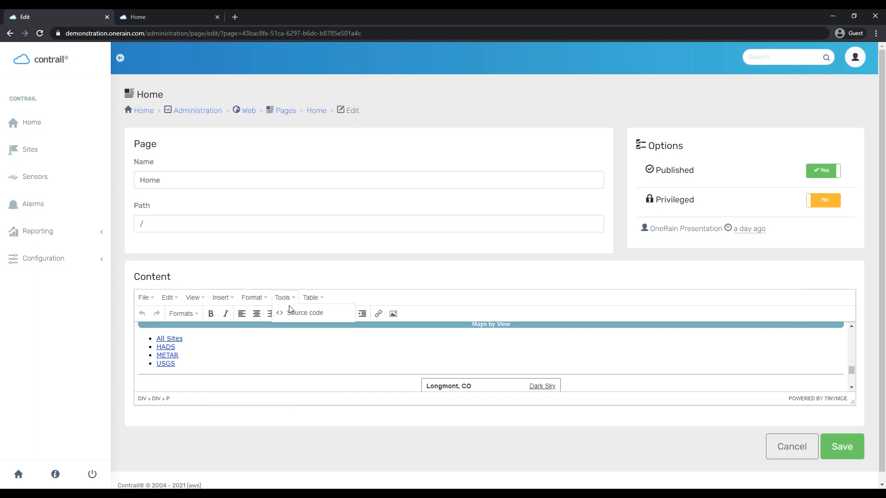
click(299, 313)
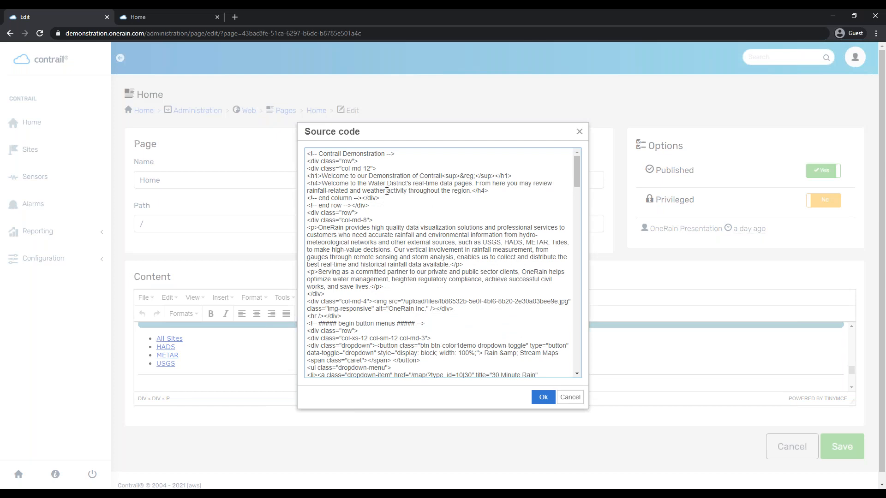
drag(366, 182, 397, 341)
click(438, 278)
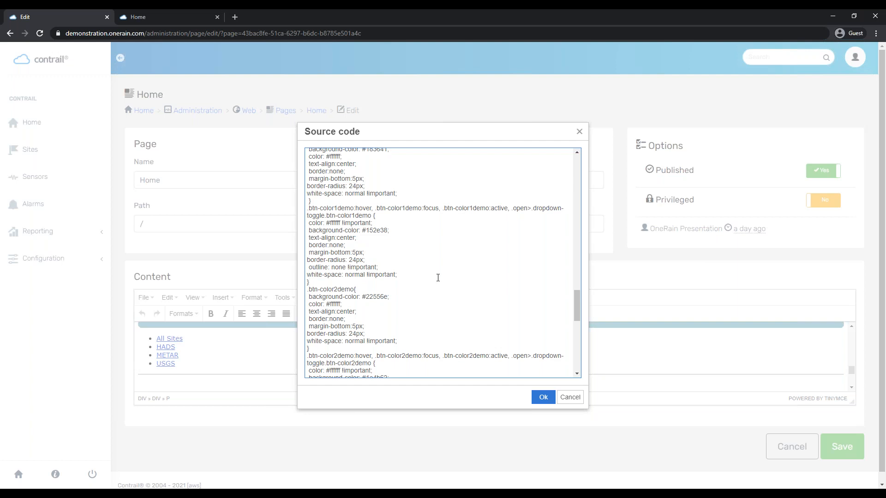
scroll(437, 278, up, 20)
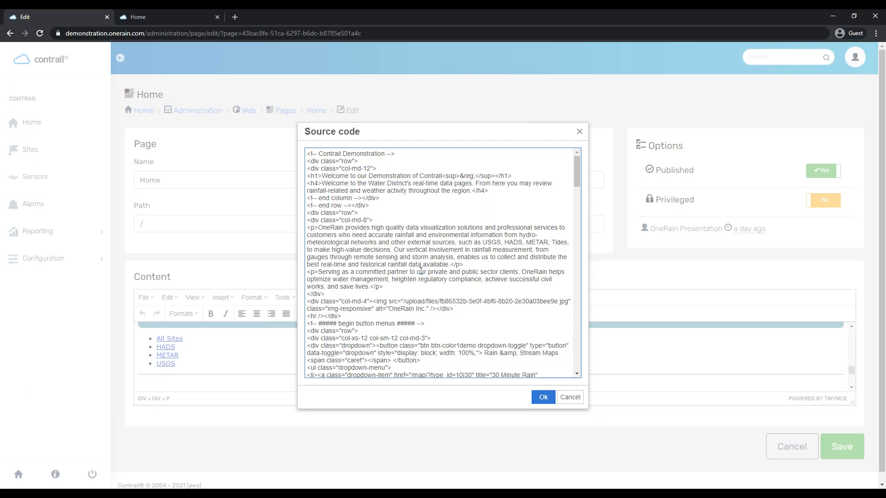
click(541, 398)
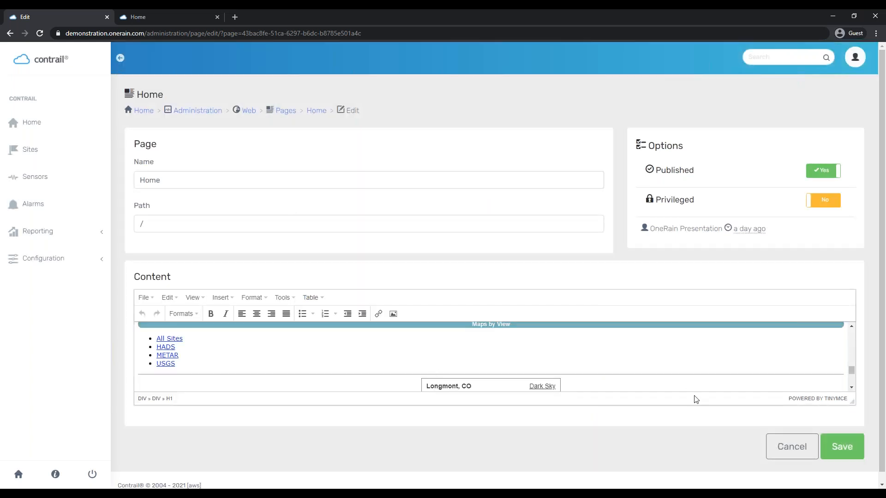
Exit the Home page editor through the Home and Web breadcrumbs, check the public Home tab, and return
click(800, 460)
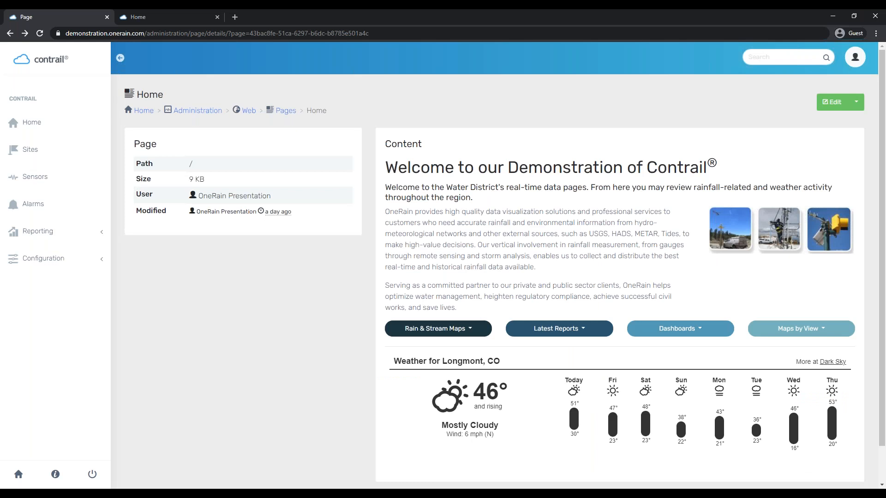
click(248, 110)
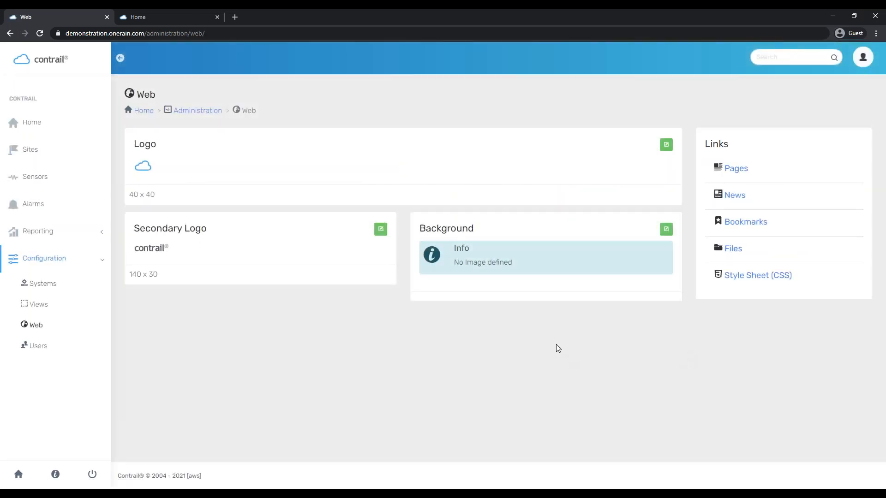
click(145, 17)
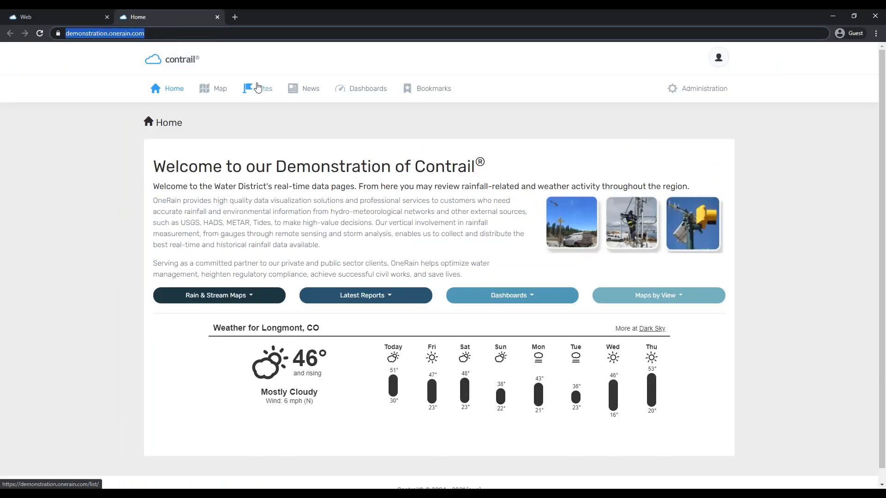
click(76, 22)
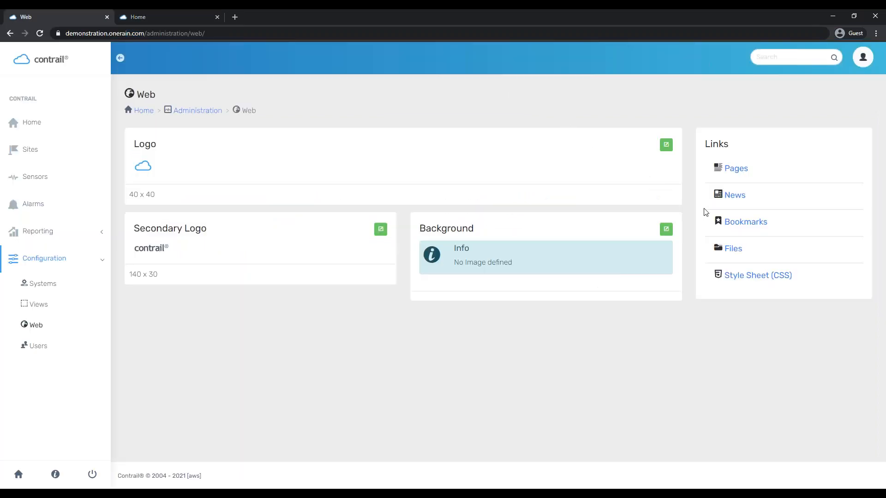
Start a new post from the news Posts list
click(736, 197)
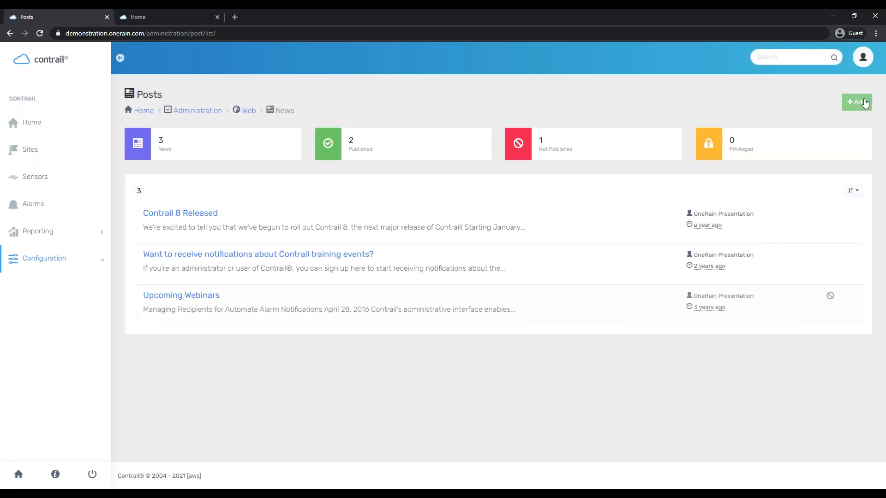
click(864, 102)
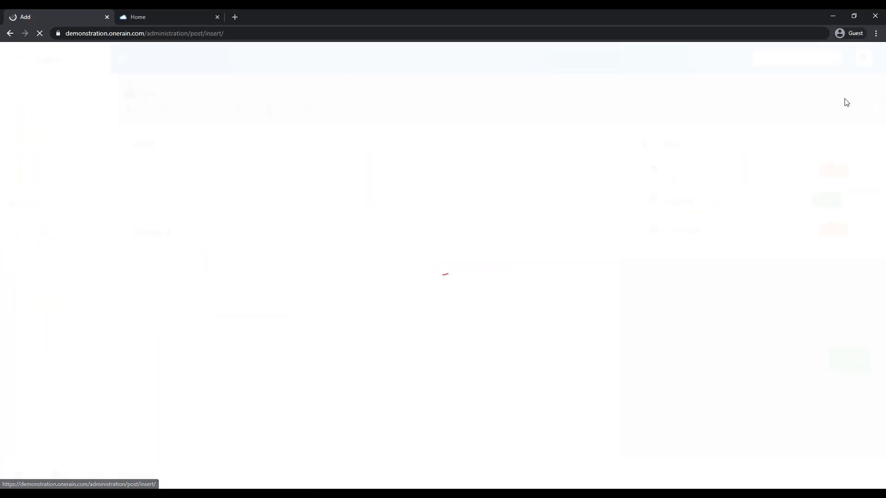
click(196, 177)
click(212, 306)
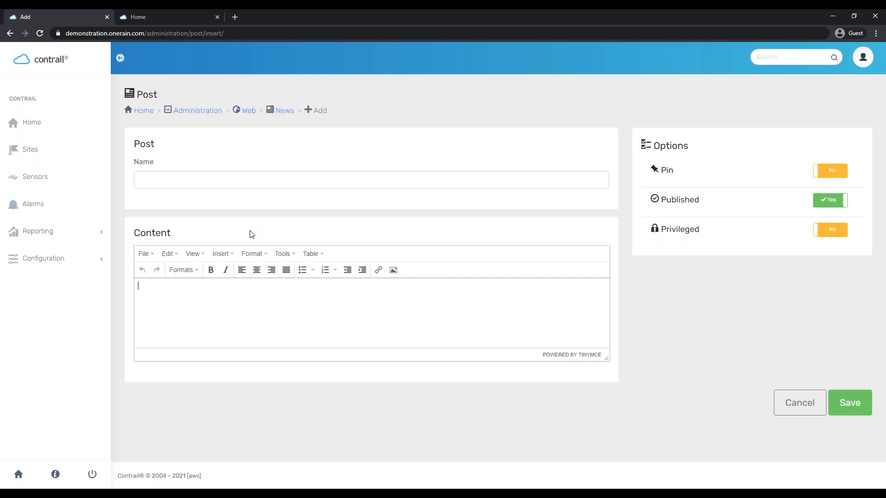
Name the post 'Sample News Post'
click(319, 180)
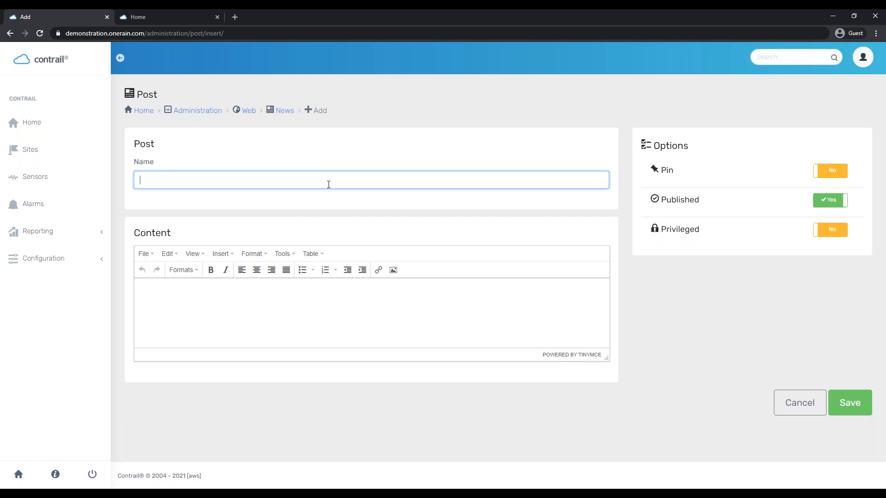
text(sample Ne)
click(139, 180)
text(S)
key(Delete)
text(S)
key(BackSpace)
key(End)
text(ws Post)
Enter TEST! as the post content and save it
click(266, 296)
text(ET)
key(BackSpace)
key(BackSpace)
text(TEST!)
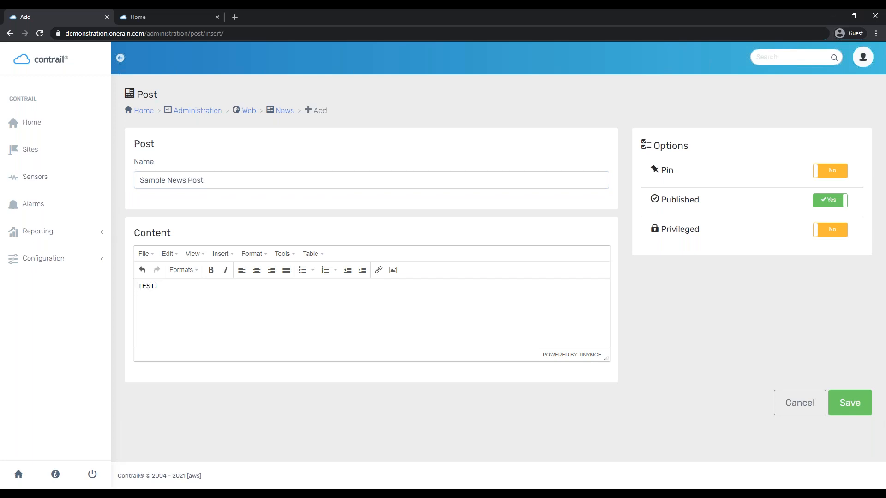
click(860, 407)
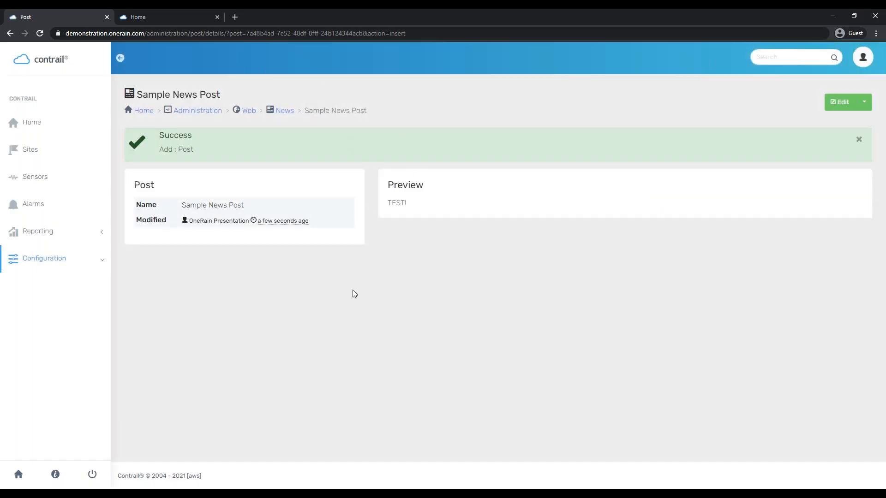
Check the Sample News Post on the public News page, then return to its admin details
click(163, 14)
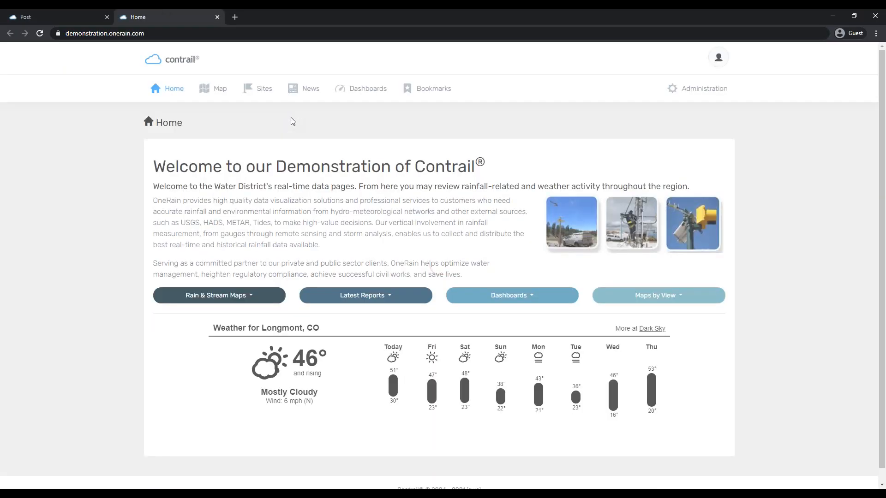
click(305, 89)
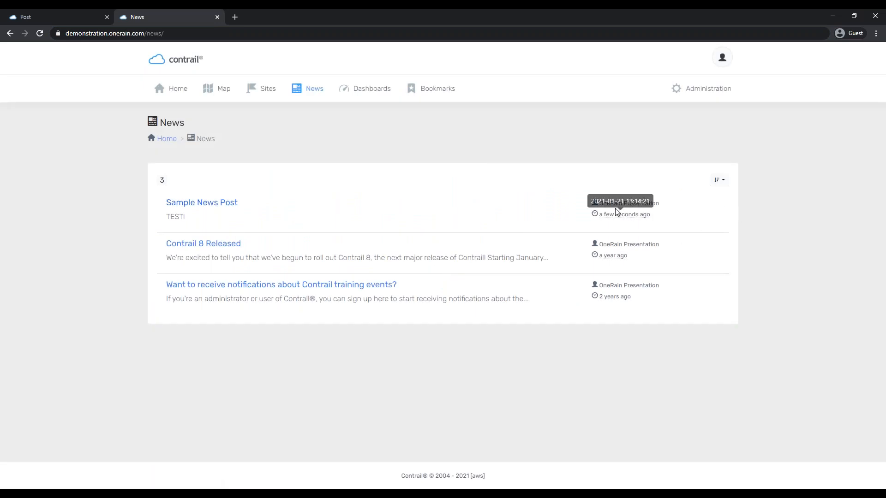
mouse_move(626, 220)
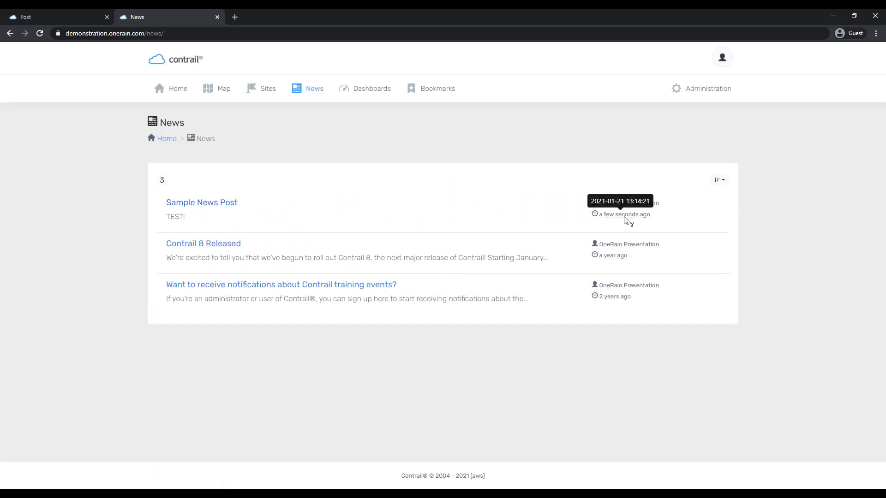
click(101, 17)
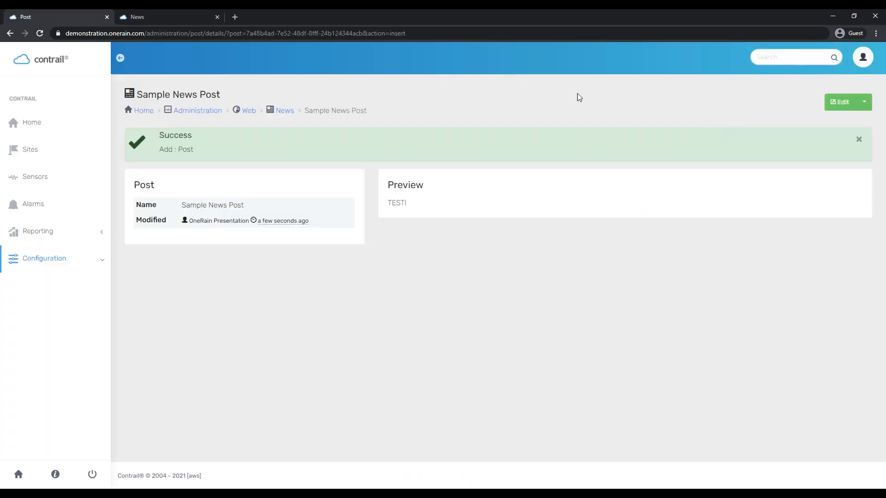
Set the post's Pin toggle to Yes, save, and confirm it tops the public Home page
click(839, 104)
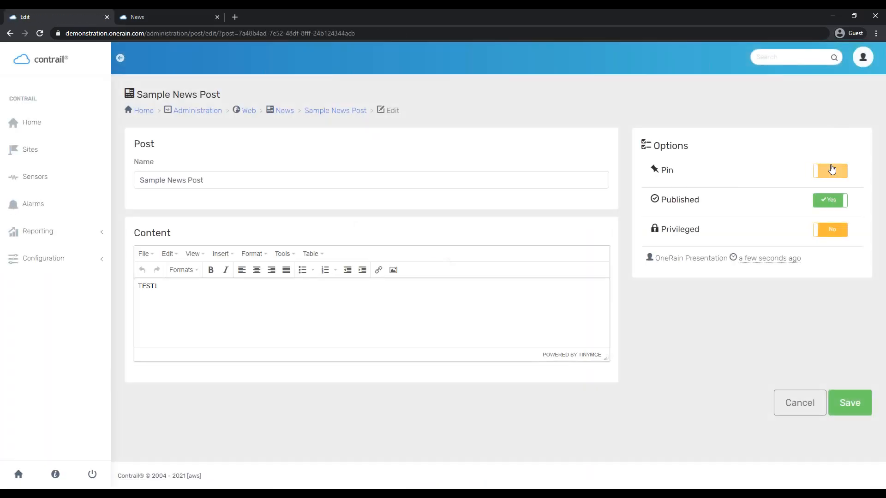
click(822, 172)
click(846, 413)
click(168, 17)
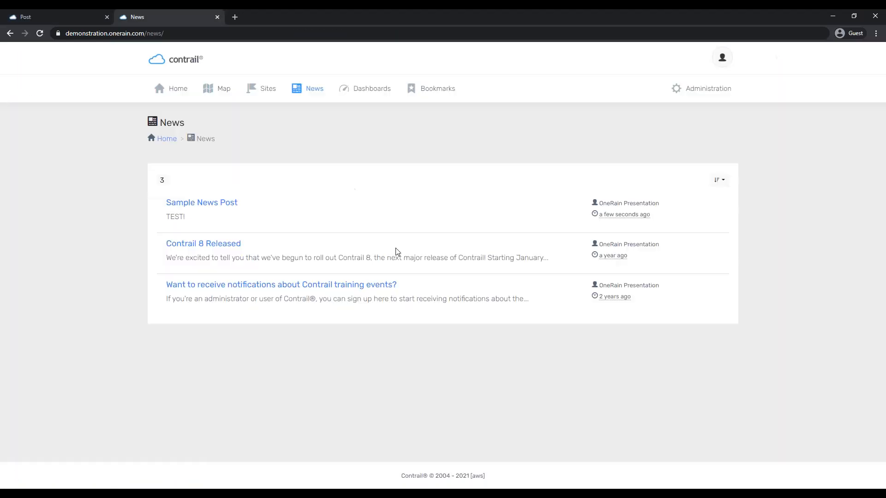
click(180, 85)
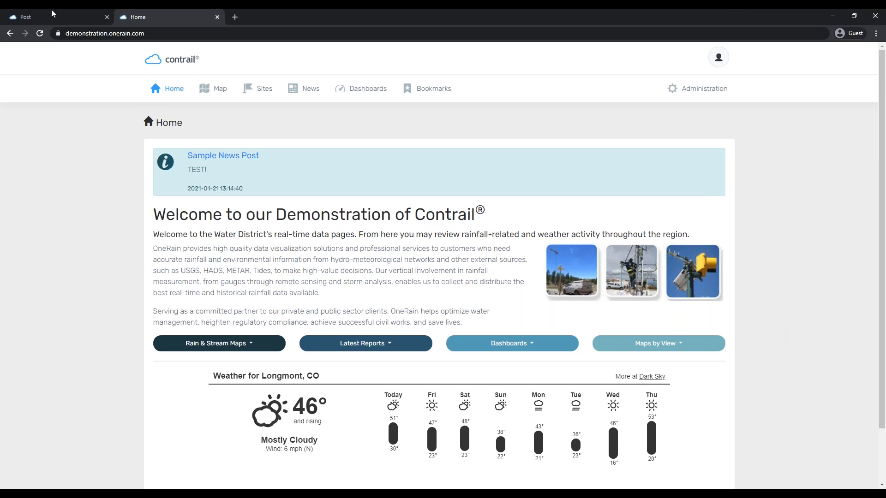
click(32, 16)
Choose Delete from the dropdown beside Edit and confirm permanently deleting the Sample News Post
click(863, 102)
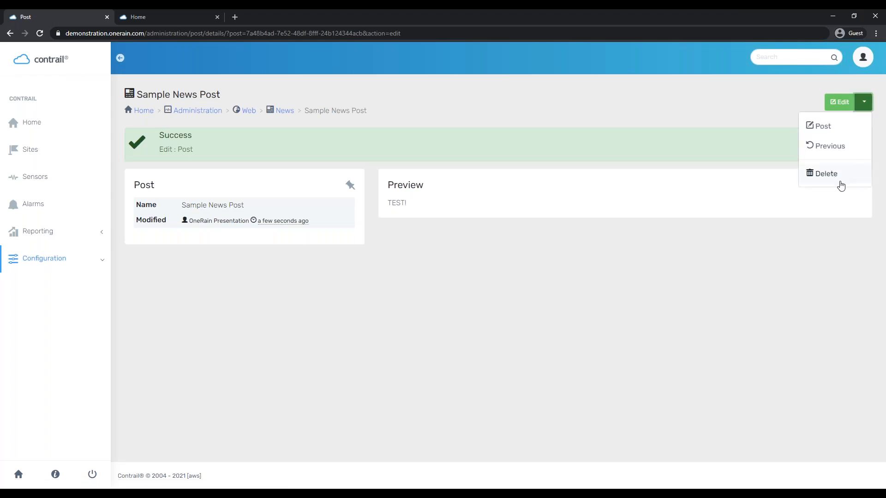
click(839, 184)
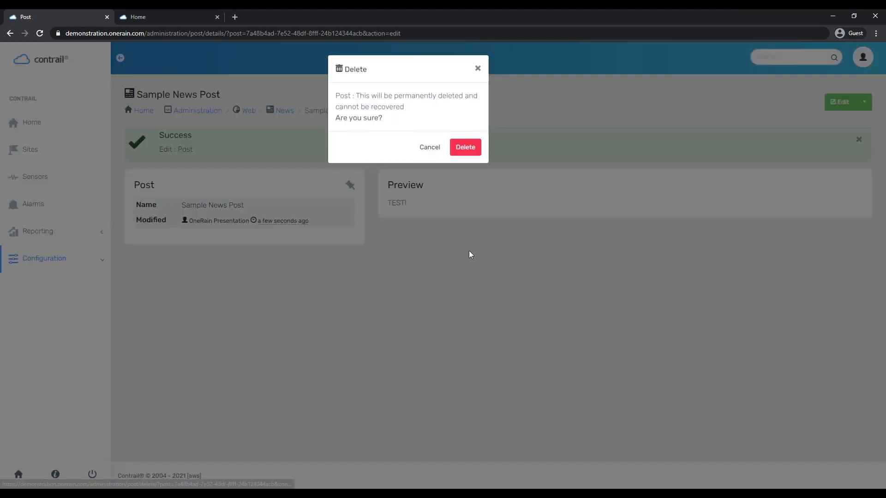
click(464, 147)
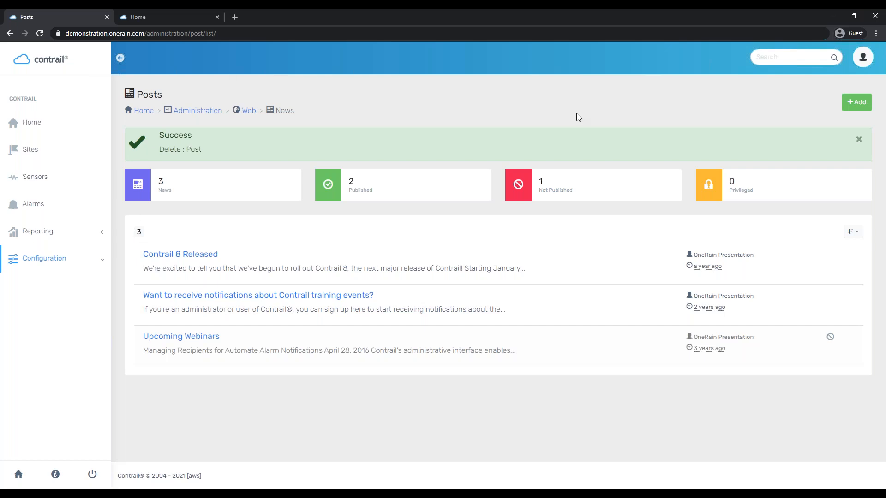
Go back through the Web breadcrumb to the Administration overview
click(249, 111)
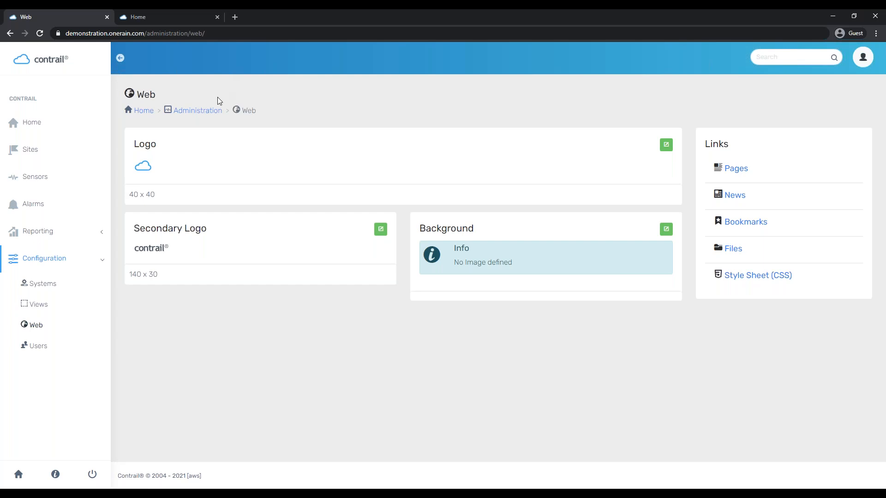
click(205, 111)
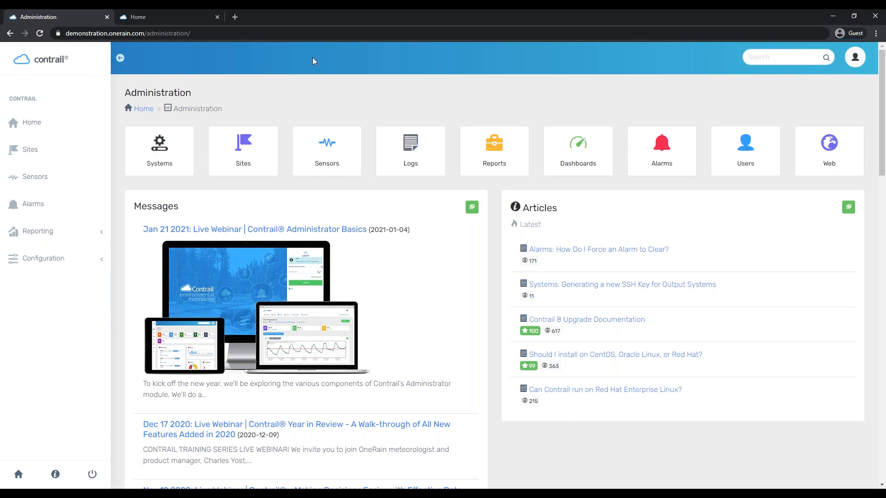
Open the Systems tile listing HADS, METAR, SNOTEL, USGS and the Contrail API
click(176, 154)
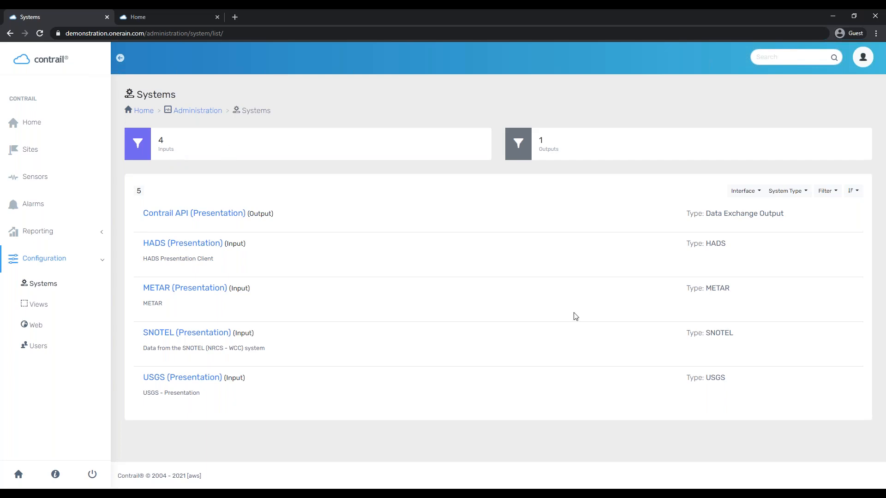
Open USGS (Presentation) and scroll through its 22 sites, 67 sensors and 15 sensor types
right_click(436, 344)
click(426, 65)
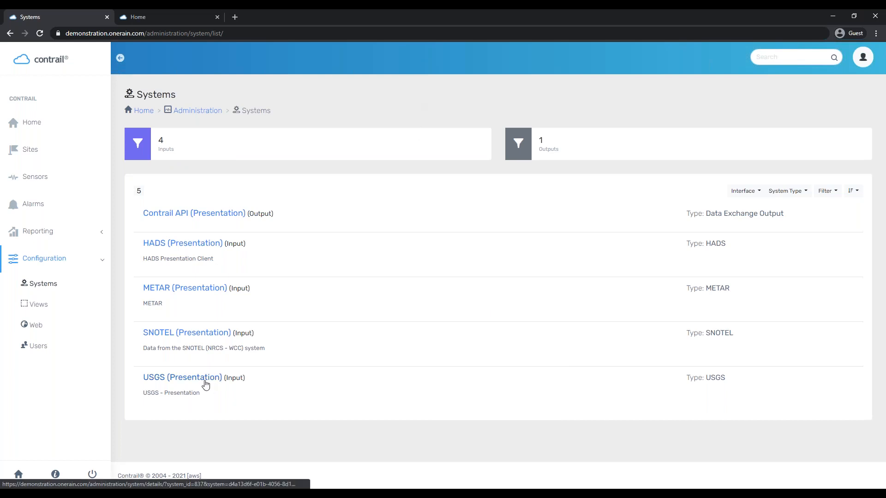
click(189, 378)
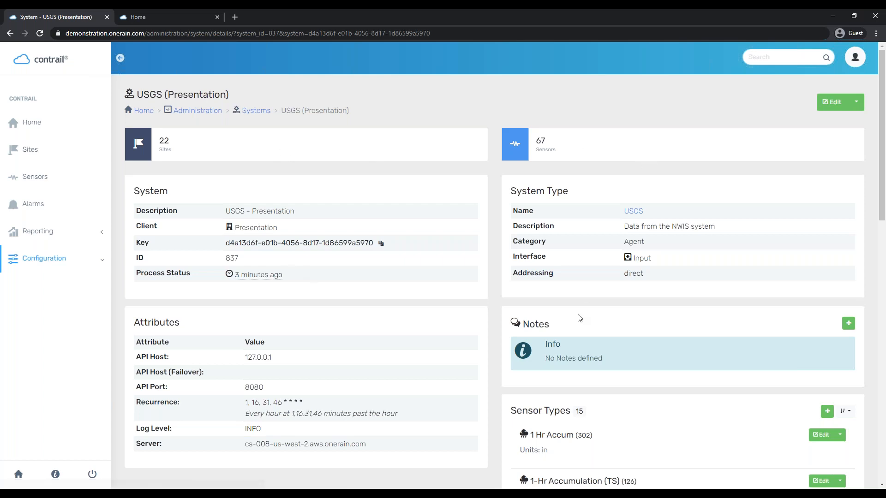
scroll(578, 315, down, 1)
scroll(578, 314, down, 3)
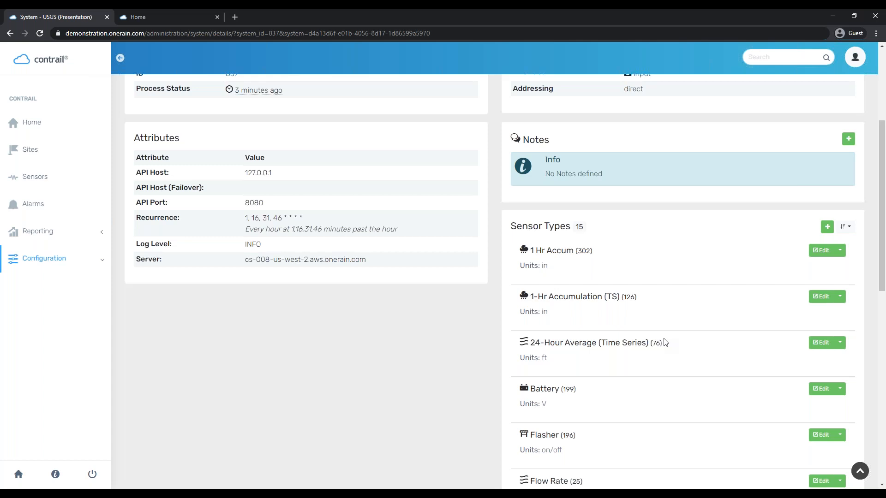
scroll(696, 332, up, 4)
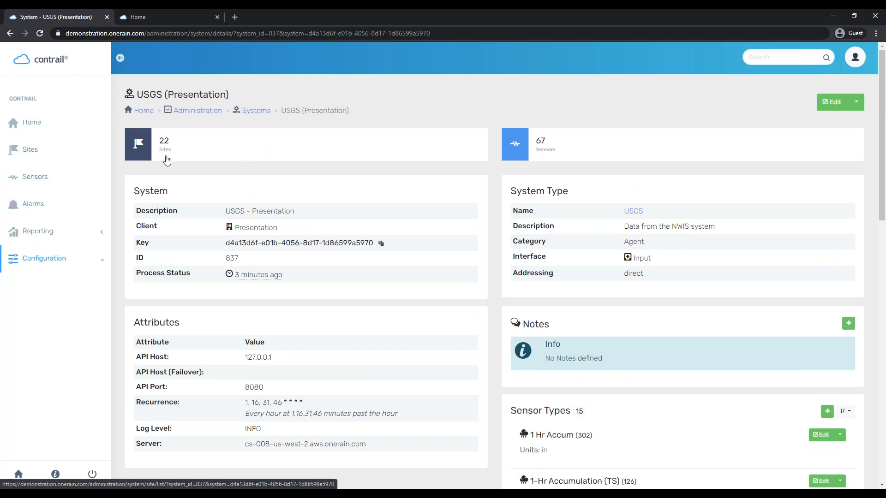
click(211, 148)
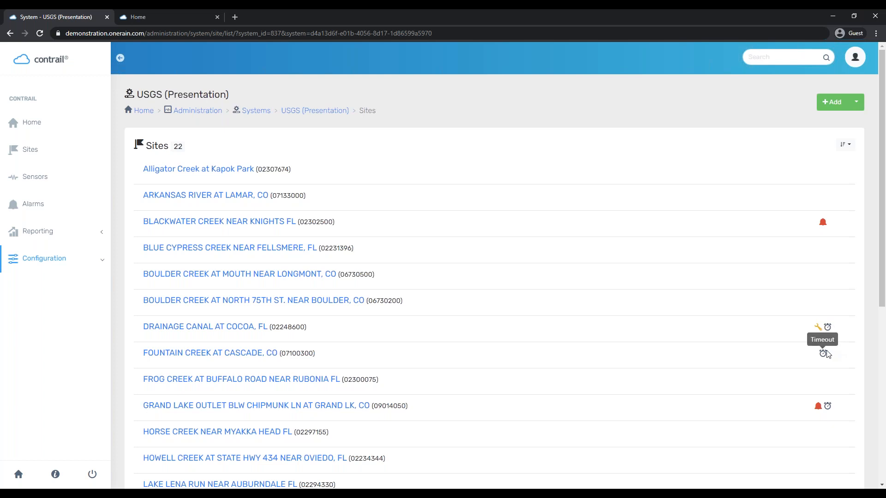
mouse_move(818, 328)
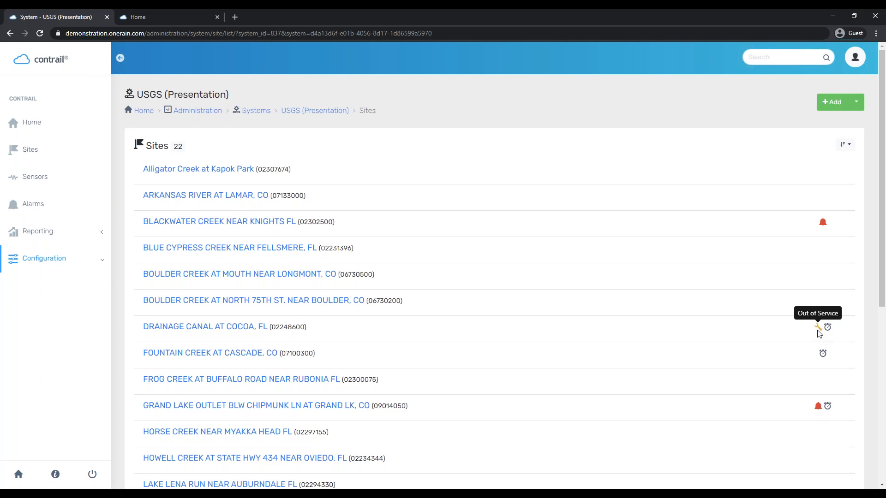
scroll(818, 333, down, 7)
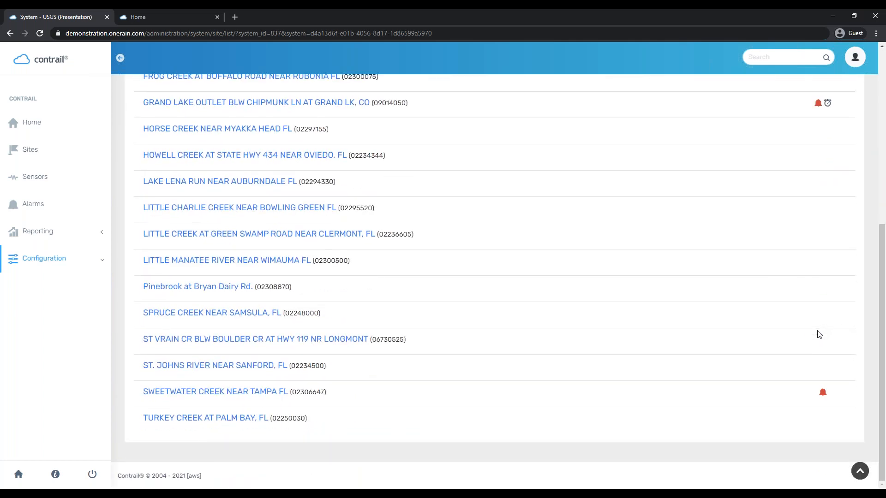
scroll(819, 334, up, 7)
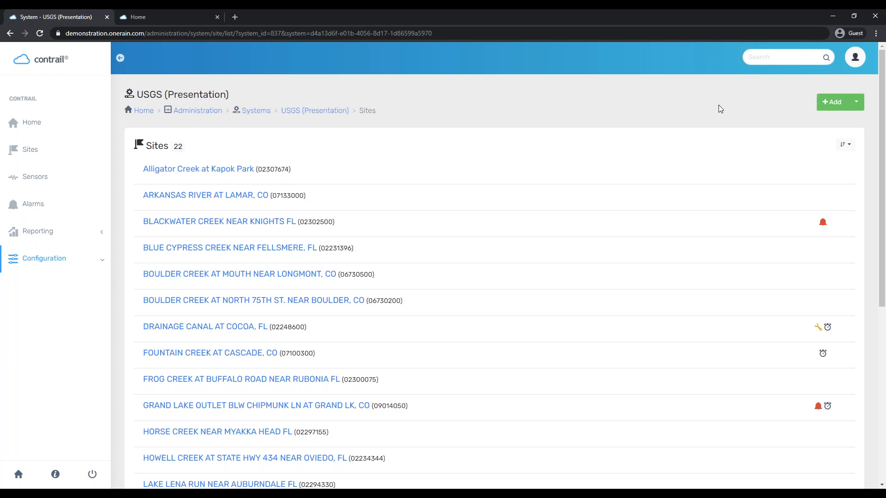
Open the Add ▸ Find site search form and set North to 39.1
click(856, 103)
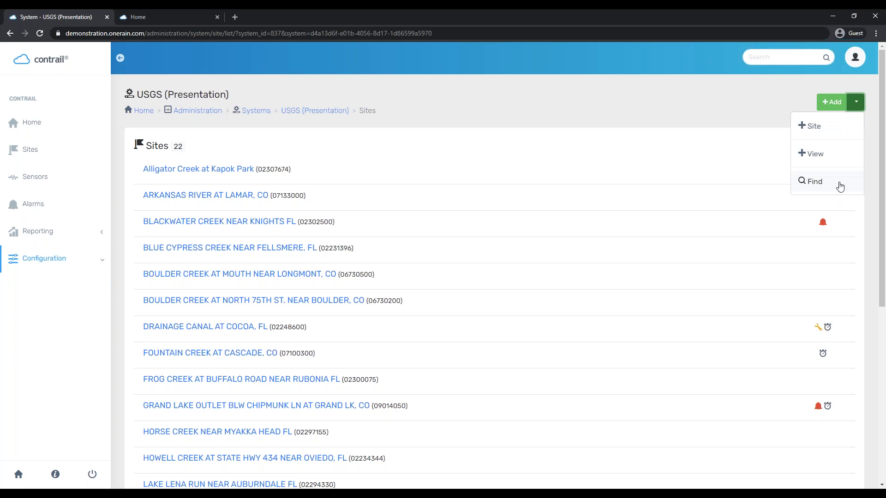
click(798, 182)
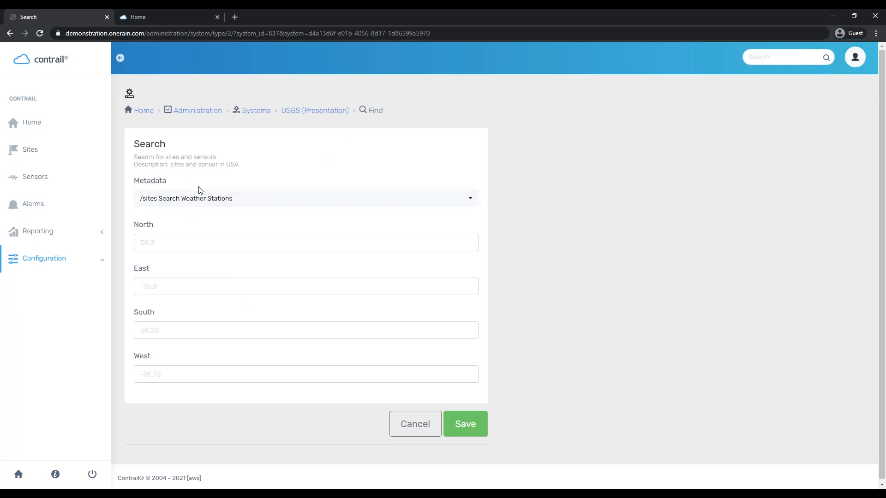
click(176, 242)
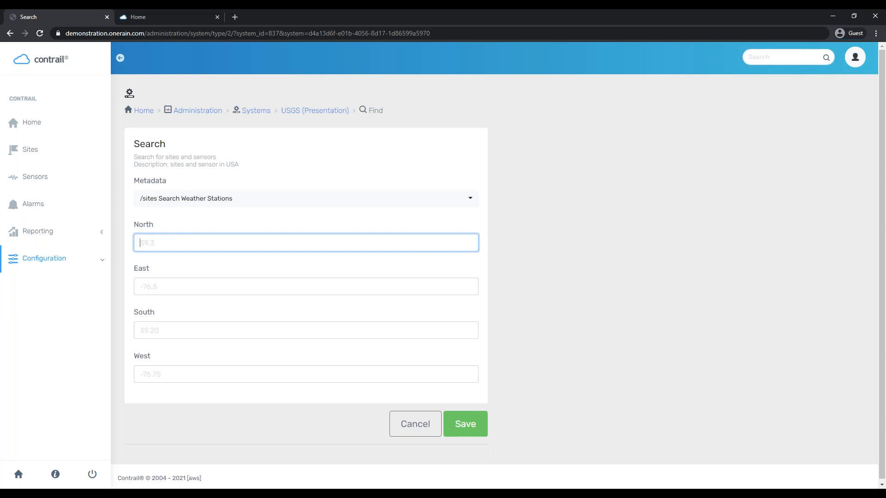
key(alt+Tab)
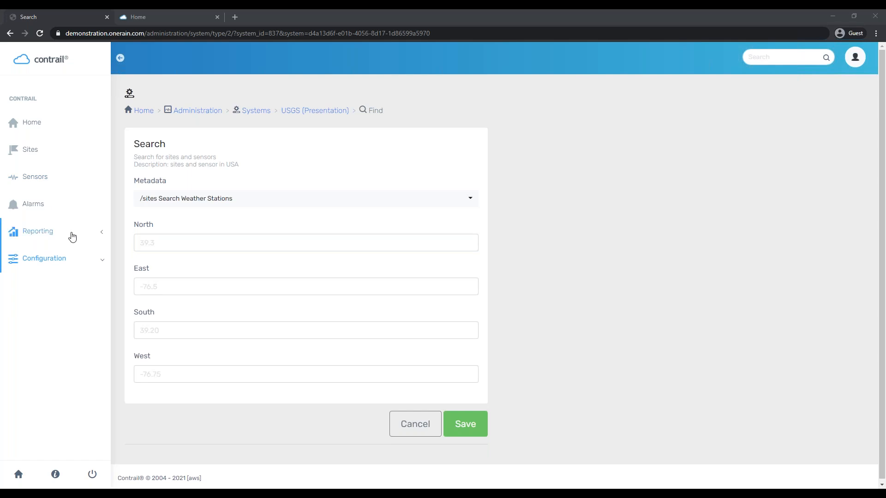
click(146, 242)
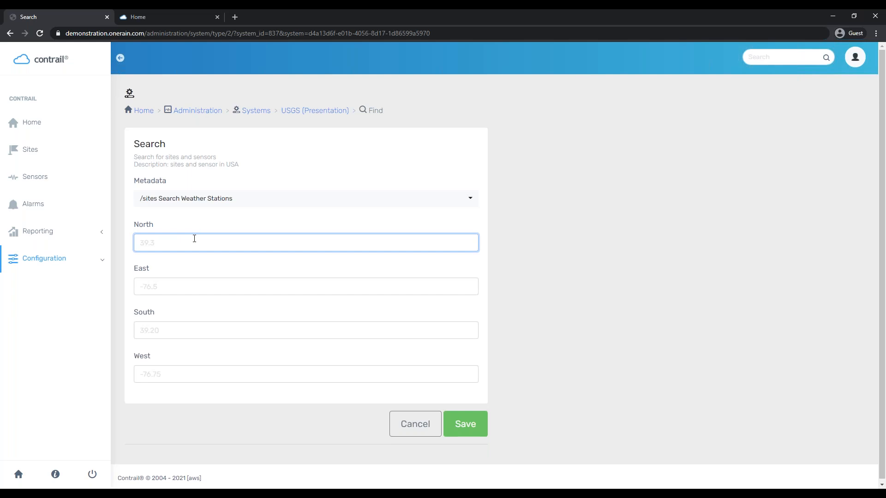
text(99996)
key(BackSpace)
key(BackSpace)
key(BackSpace)
key(BackSpace)
key(BackSpace)
text(39.1)
Enter South 39.0, East -108.3 and West -108.4, then submit the bounding-box search
click(189, 335)
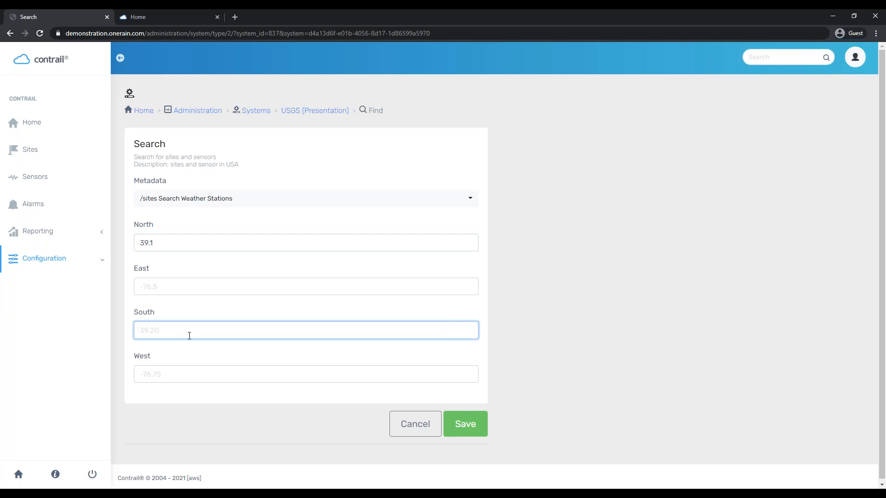
text(39.0)
click(207, 279)
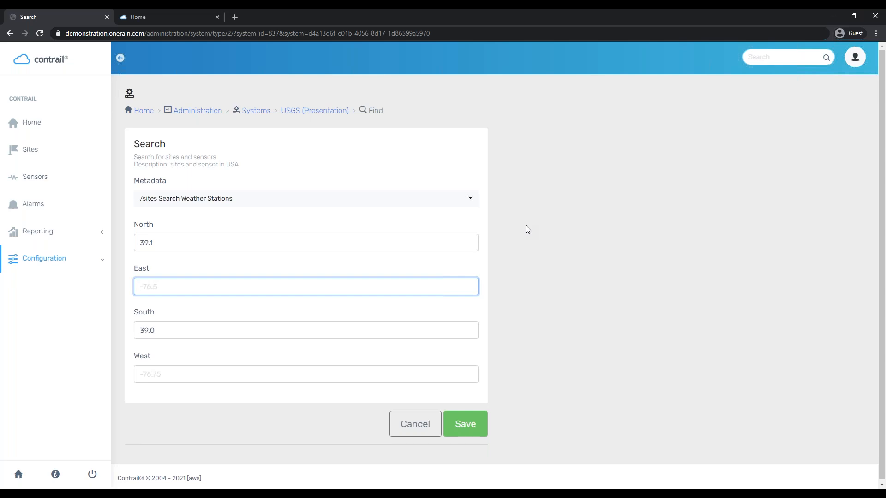
text(8.3)
key(Home)
text(-10)
click(222, 371)
text(-108.4)
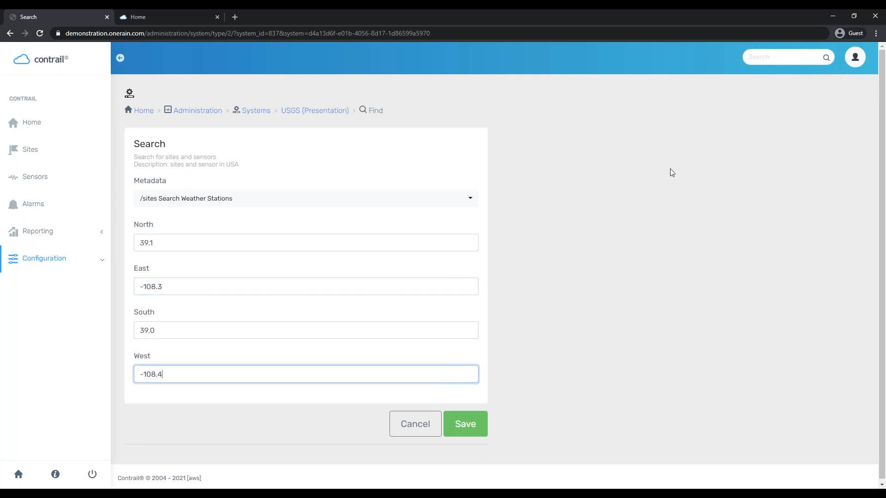
scroll(636, 174, down, 1)
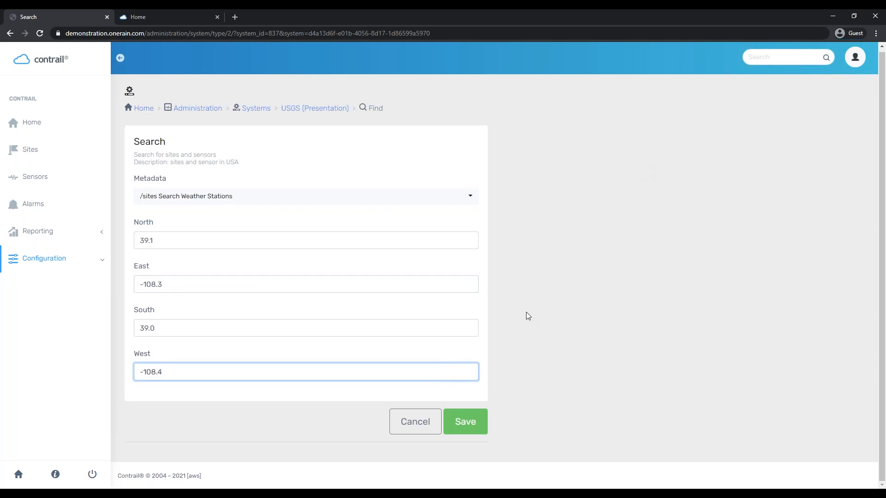
click(471, 422)
Run the USGS site search and scroll through its Output results
click(471, 423)
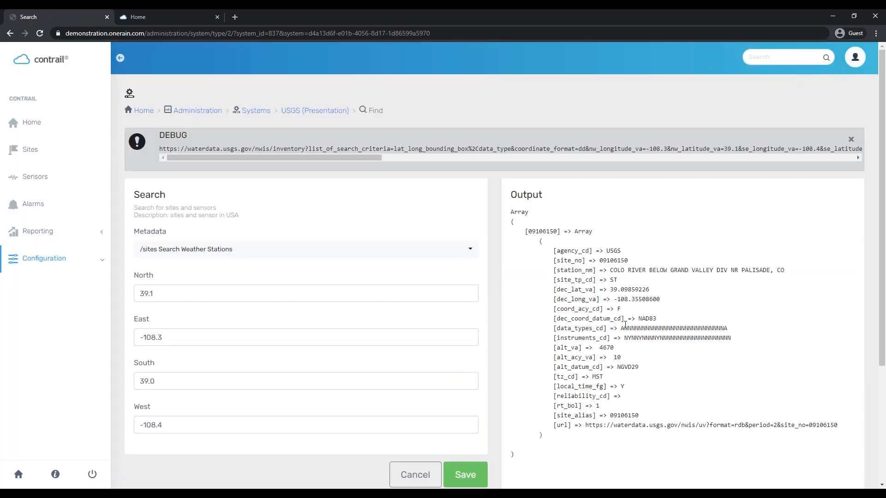
scroll(603, 270, down, 2)
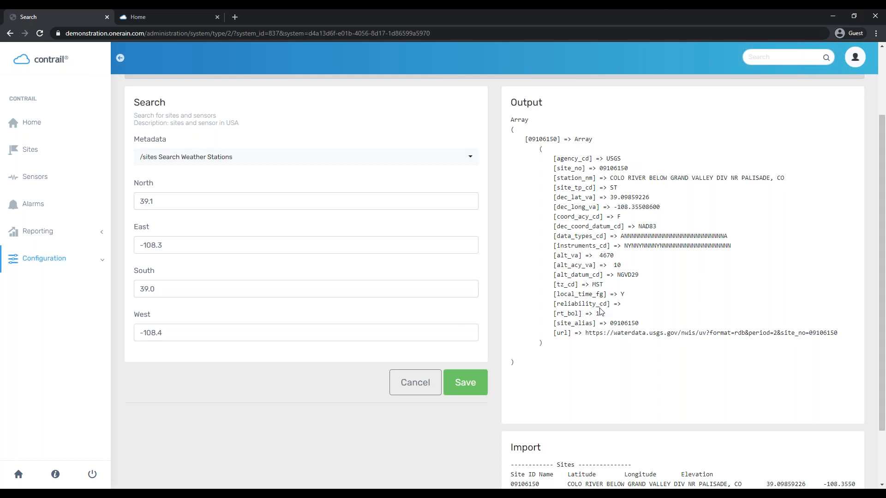
scroll(599, 314, down, 1)
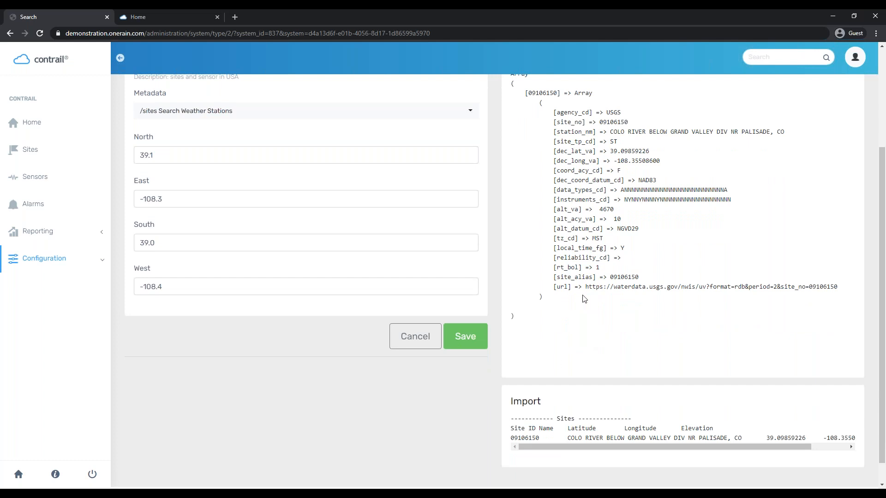
scroll(583, 299, up, 3)
scroll(562, 84, down, 3)
Select site number 09106150 and its station name, then review the Import listing
drag(599, 122, 628, 123)
drag(607, 131, 787, 136)
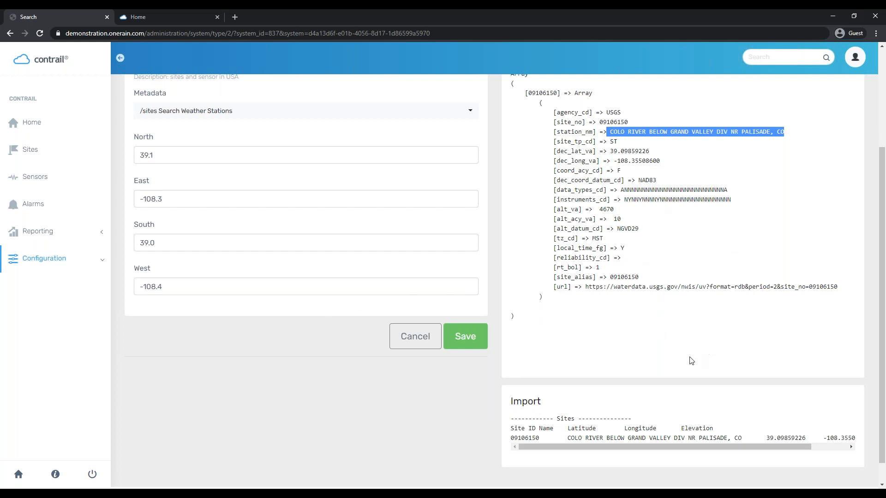
scroll(543, 440, down, 1)
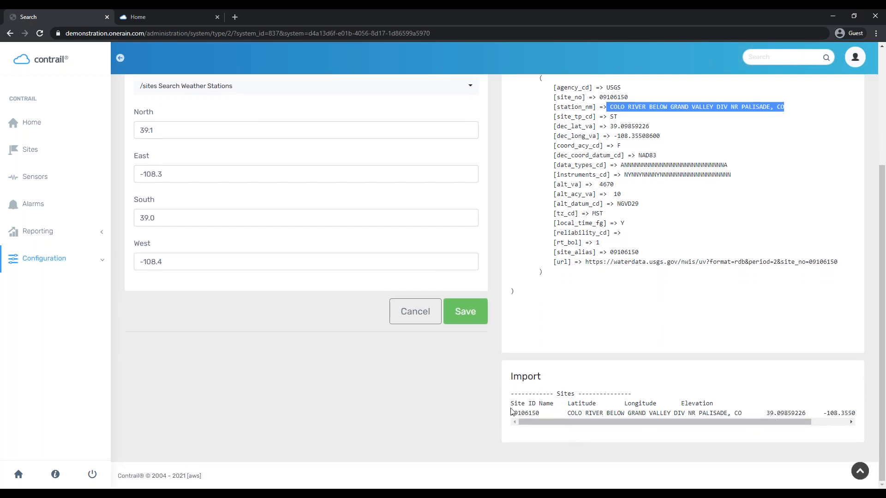
drag(511, 406, 867, 415)
drag(614, 423, 492, 442)
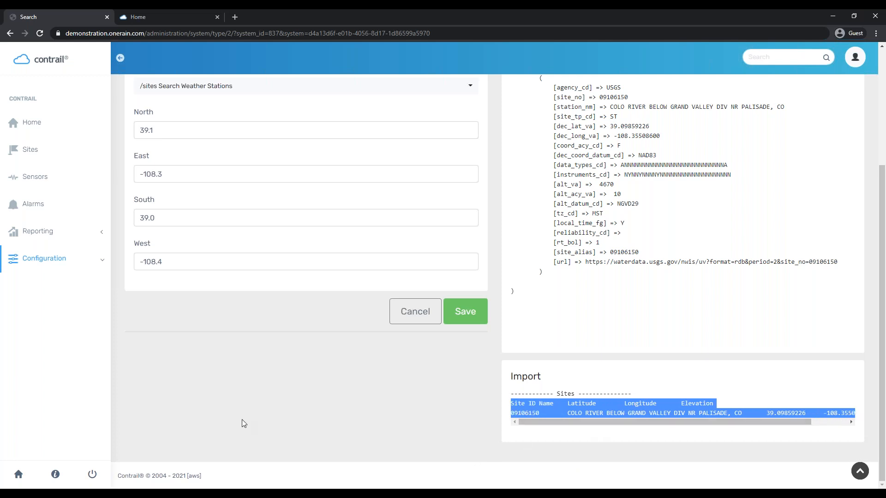
scroll(242, 422, up, 5)
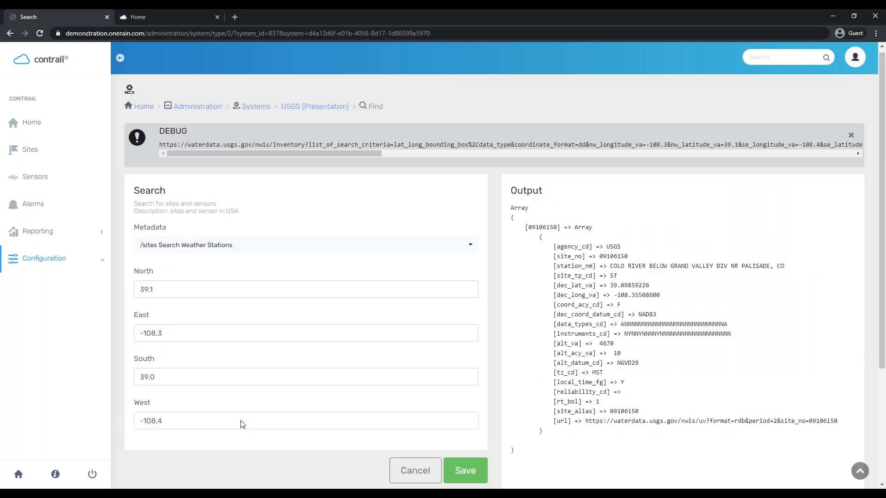
Go back to the USGS search results page and resubmit the search
click(308, 109)
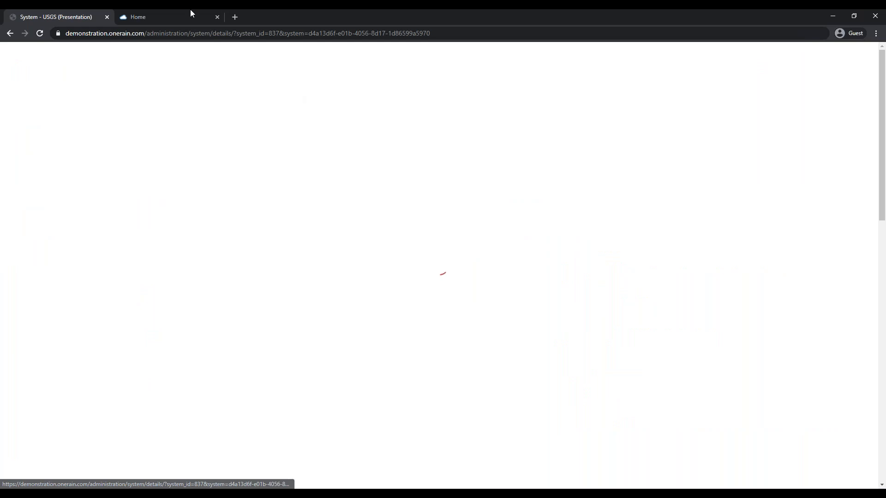
right_click(10, 33)
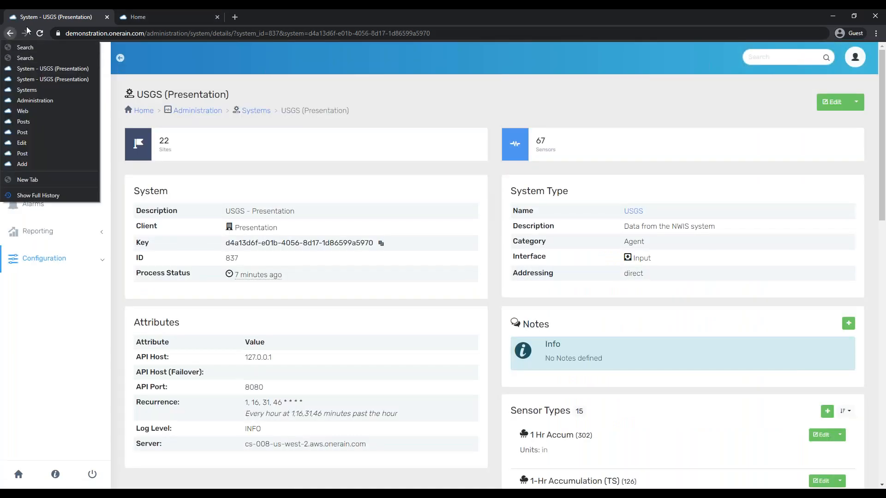
click(13, 33)
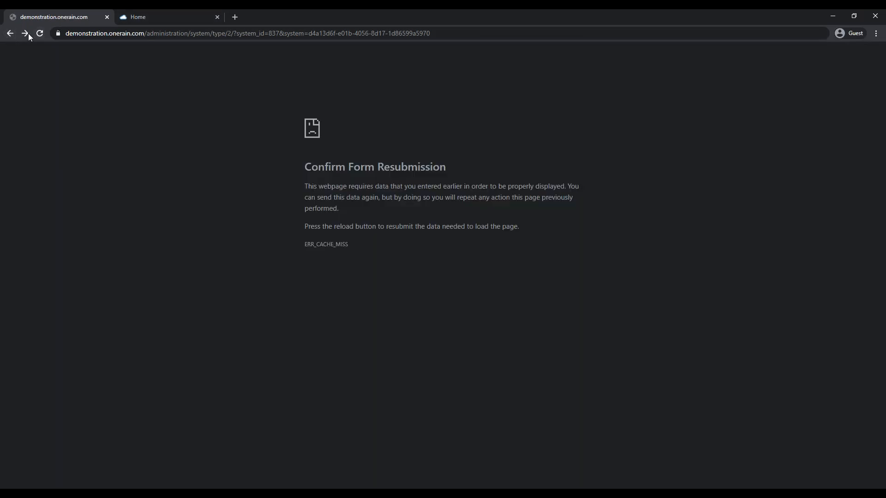
click(44, 32)
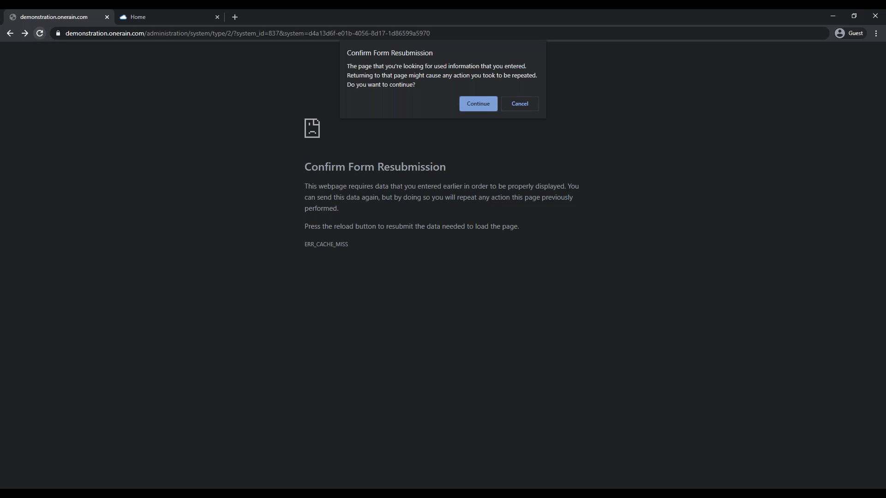
click(480, 101)
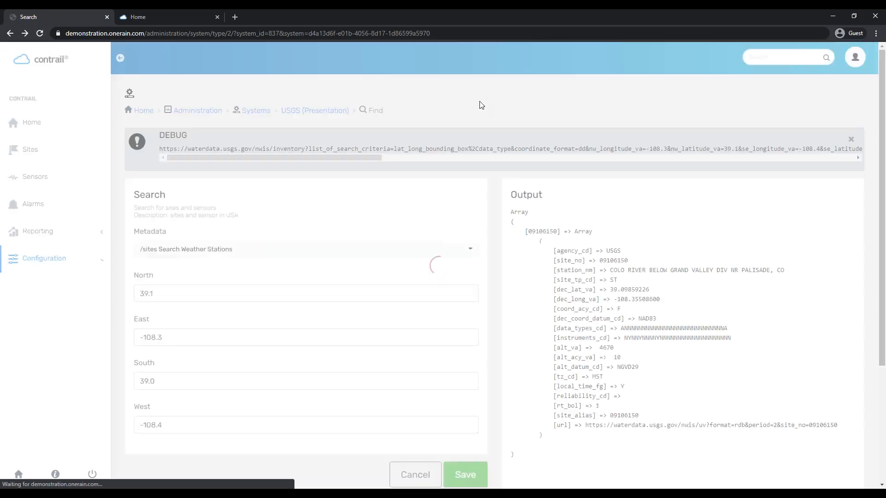
Open the USGS (Presentation) system in a new tab and start adding a site from its 22-site list
right_click(309, 111)
click(330, 118)
click(215, 13)
drag(215, 14, 129, 13)
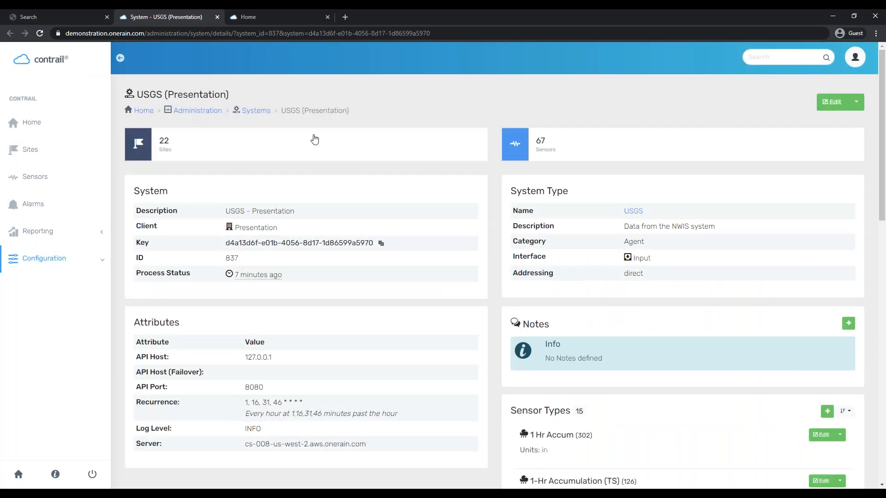
click(312, 139)
click(834, 110)
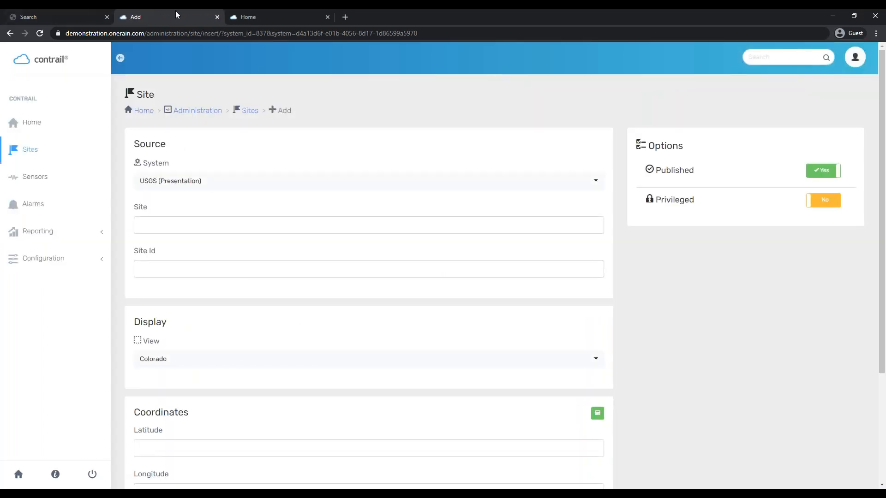
Split the Add Site form into its own window, snapped right of the search results window
drag(175, 15, 885, 275)
click(170, 174)
click(204, 87)
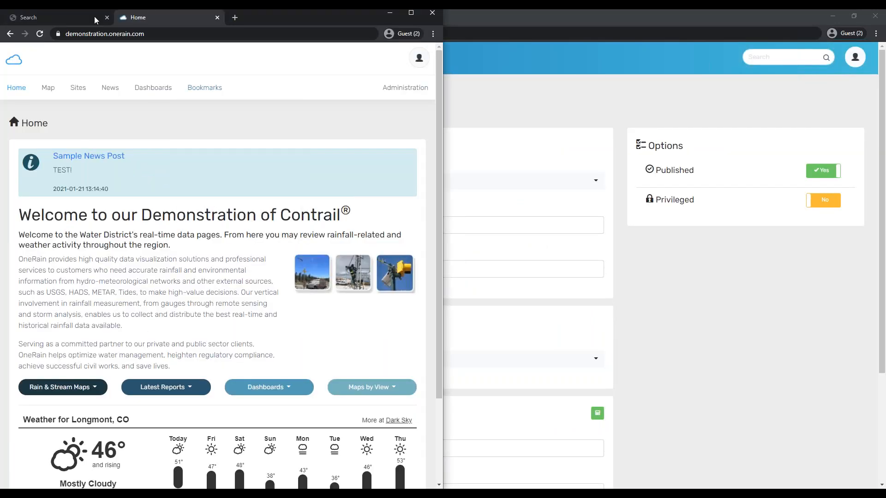
click(95, 15)
drag(668, 18, 884, 111)
click(149, 147)
Copy the station name and Site Id 09106150 from the Import listing into the Add Site form
scroll(392, 351, down, 4)
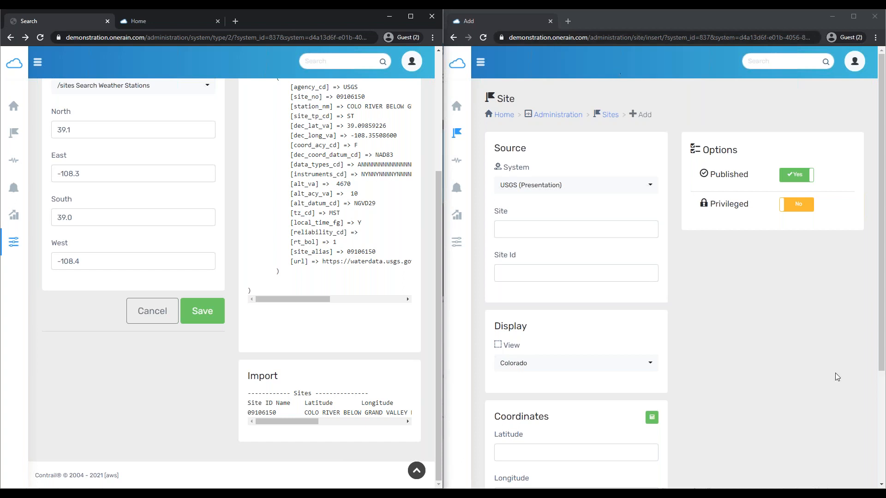
scroll(217, 419, up, 3)
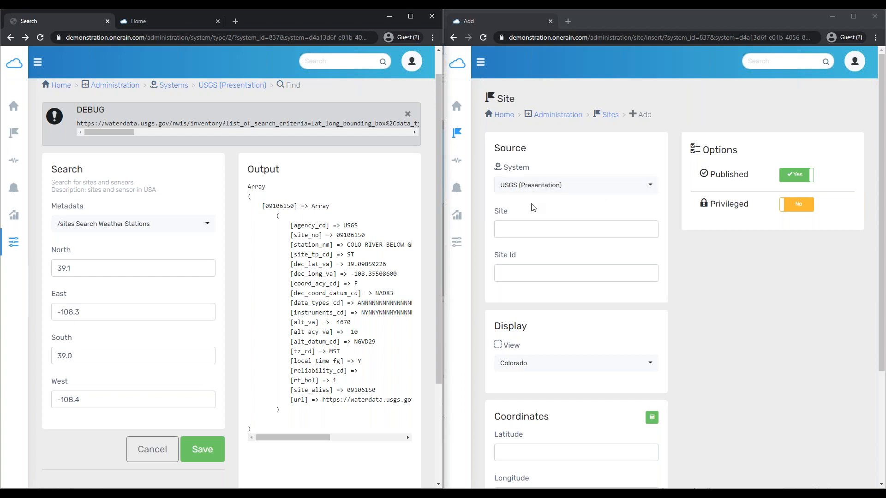
click(536, 233)
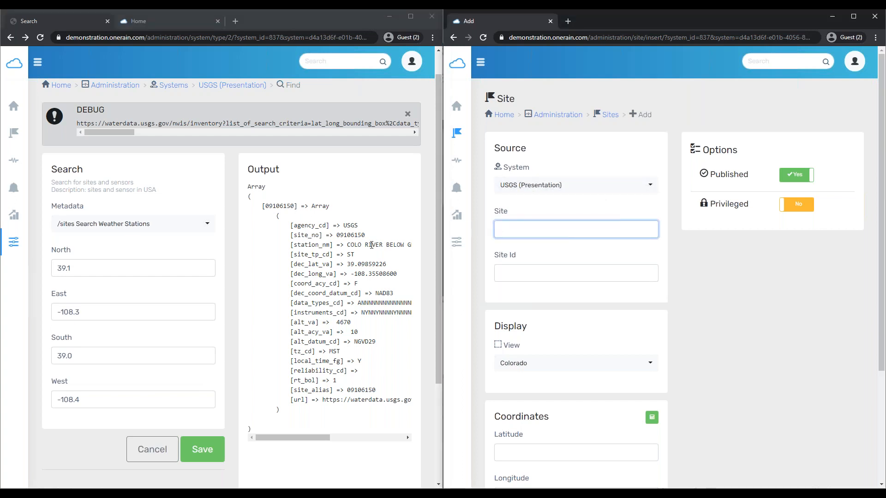
scroll(166, 445, down, 3)
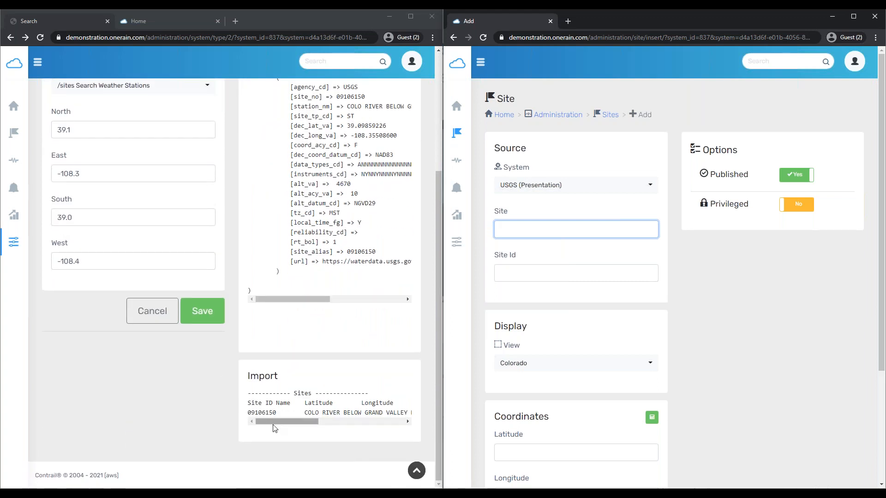
click(274, 430)
drag(273, 427, 332, 410)
key(ctrl+c)
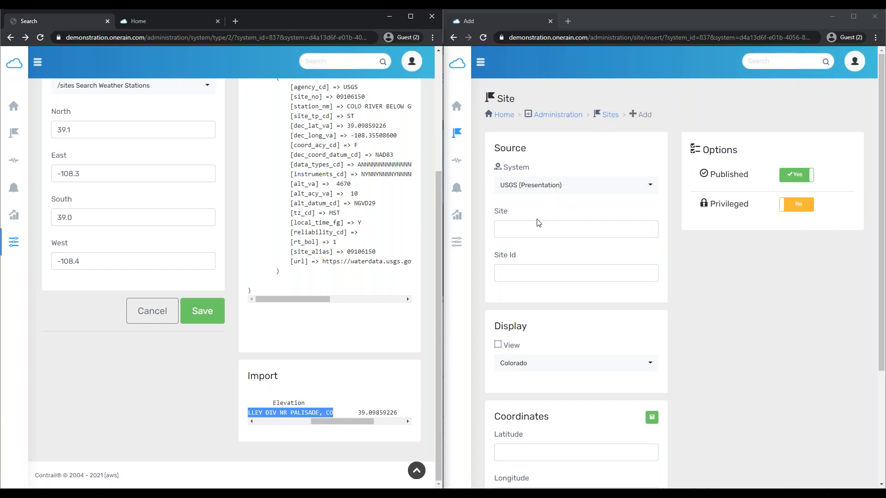
click(520, 230)
key(ctrl+v)
drag(344, 425, 248, 413)
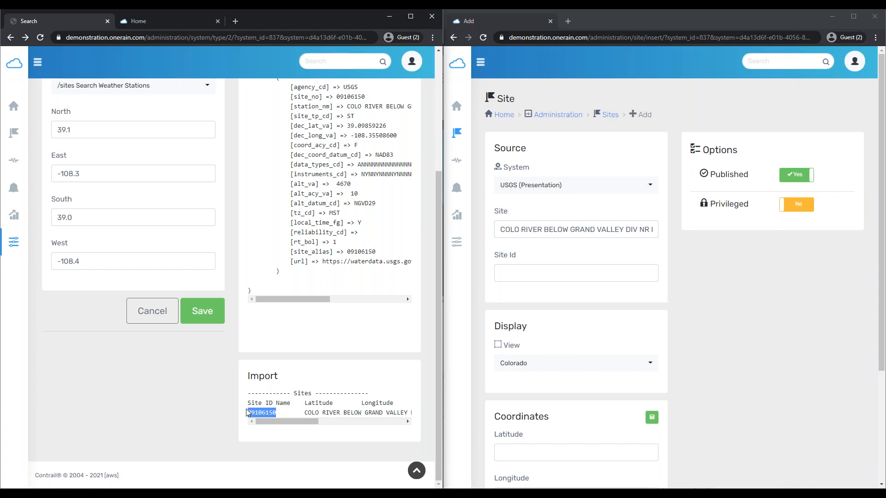
click(563, 273)
text(09106150)
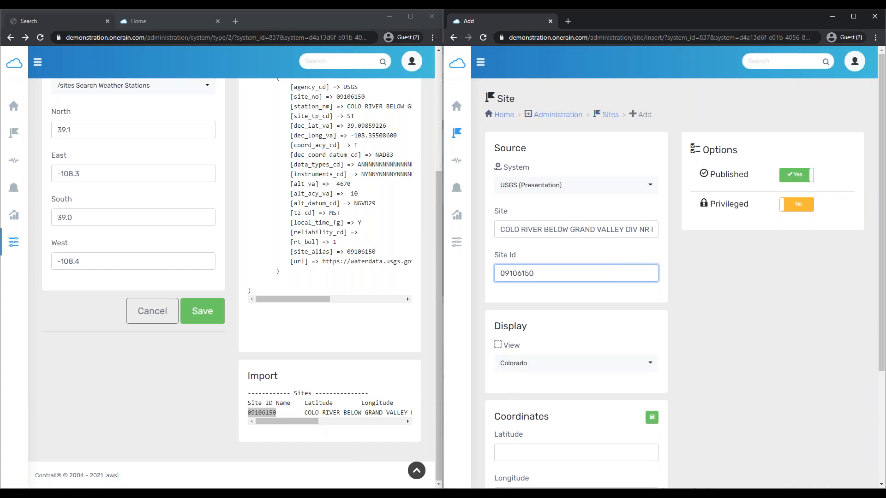
Paste latitude 39.09859226 and longitude -108.35508600, enter elevation 4670, and save the site
drag(300, 424, 376, 424)
drag(304, 411, 345, 411)
key(ctrl+c)
click(539, 454)
key(ctrl+v)
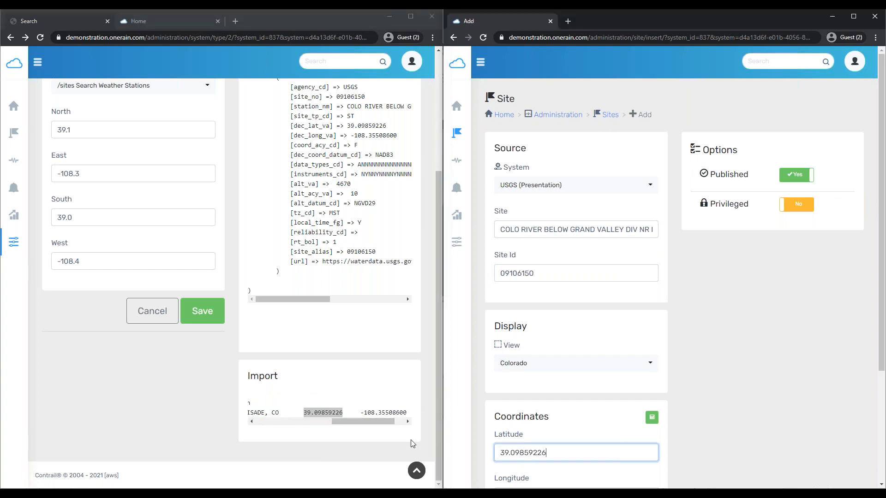
drag(363, 412, 409, 411)
key(ctrl+c)
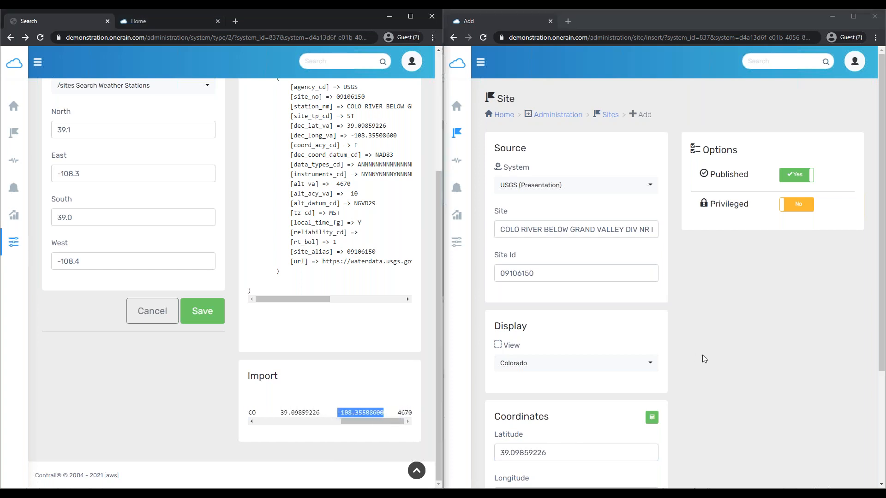
scroll(564, 465, down, 3)
click(512, 358)
key(ctrl+v)
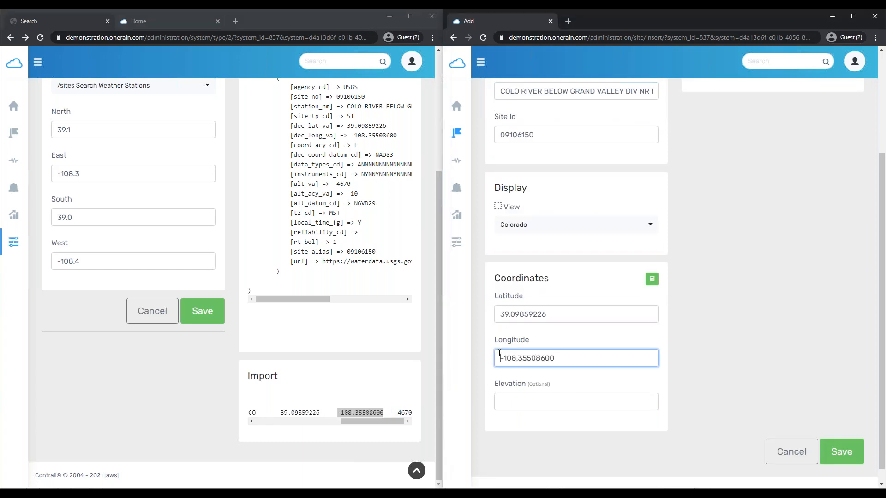
click(524, 406)
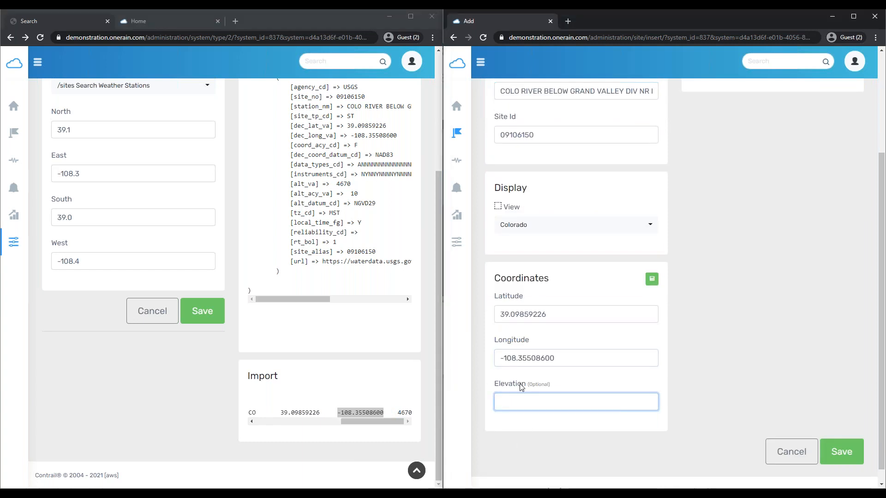
text(4670)
scroll(818, 299, up, 3)
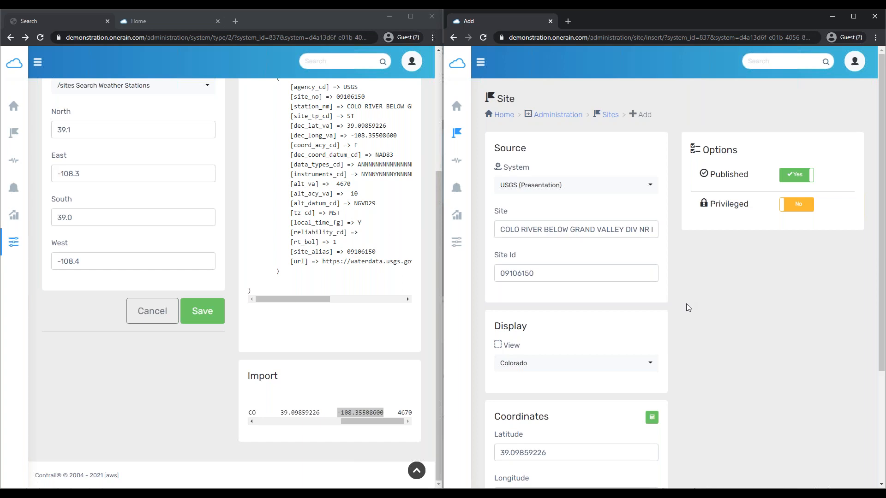
scroll(727, 324, down, 4)
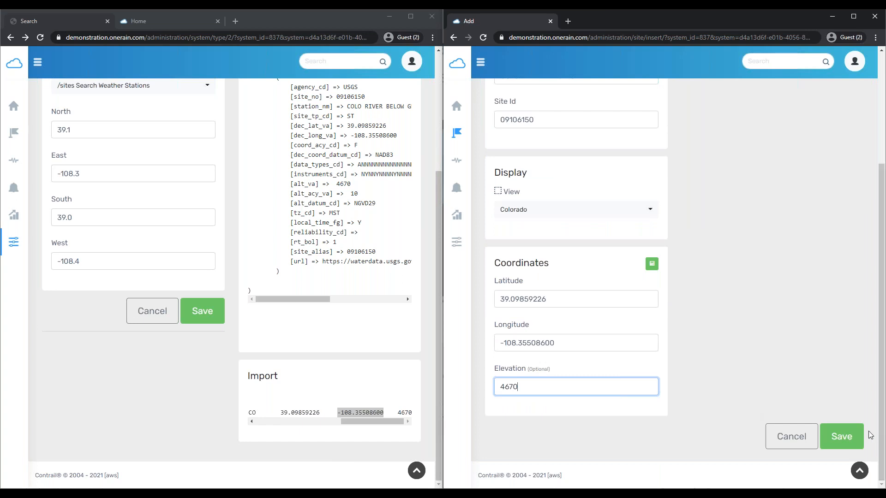
click(848, 444)
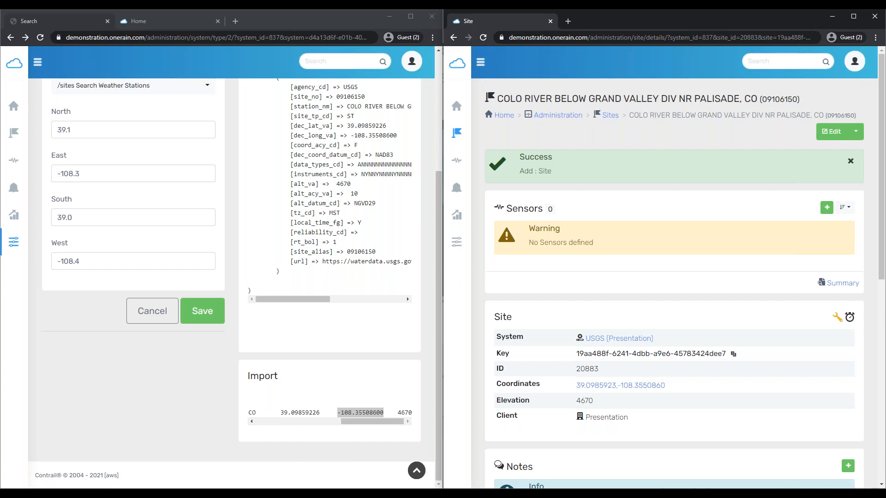
Review saved site 20883, then open the Metadata query type list in the USGS search window
scroll(674, 240, down, 1)
scroll(674, 243, down, 2)
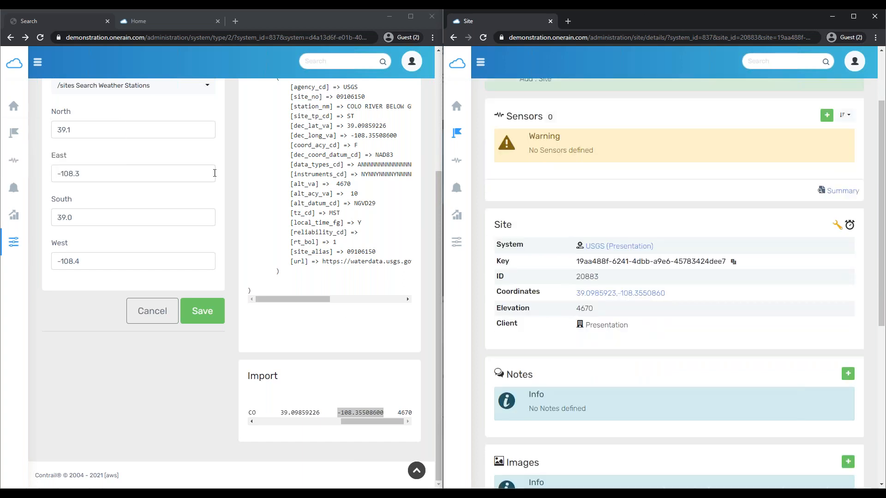
scroll(139, 184, up, 3)
click(276, 17)
scroll(203, 209, up, 1)
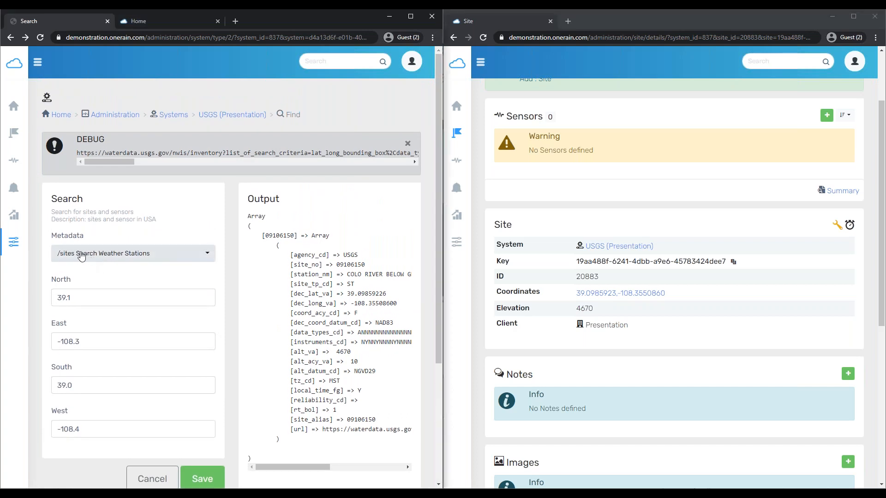
click(79, 253)
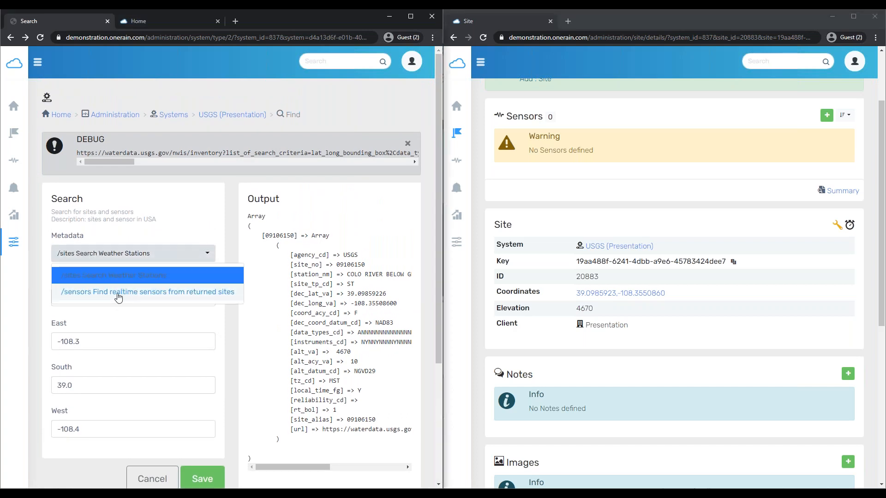
Run '/sensors Find realtime sensors from returned sites', listing the Discharge and Gage height sensors
click(119, 298)
scroll(231, 436, down, 1)
scroll(230, 436, down, 3)
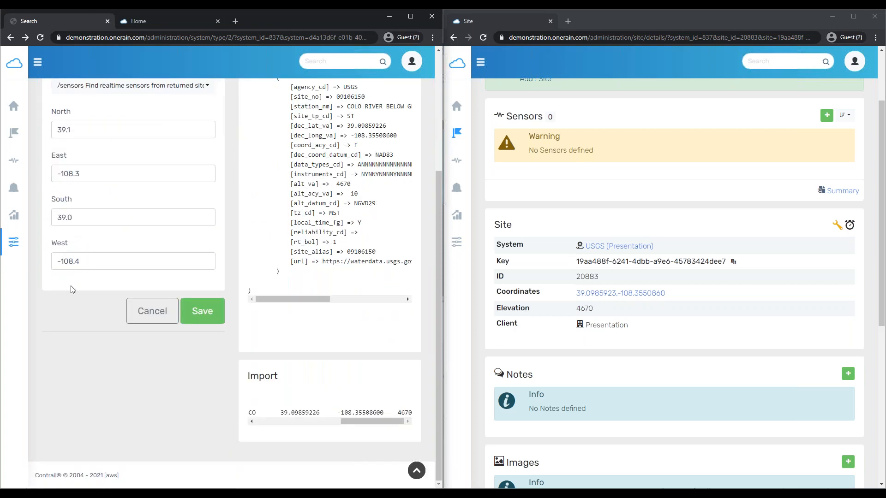
click(211, 313)
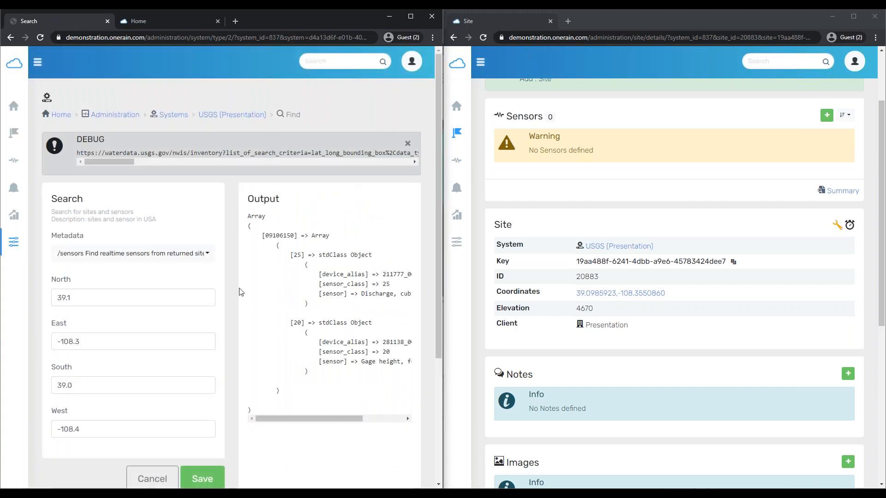
scroll(241, 293, down, 2)
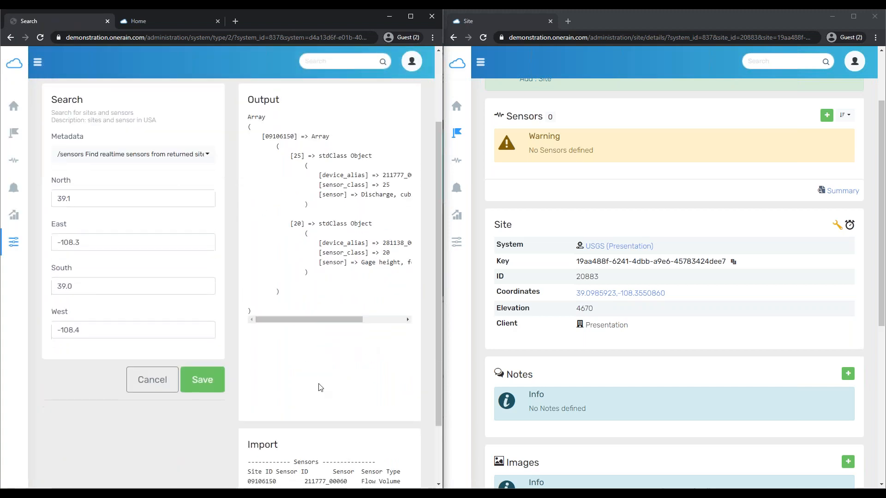
scroll(321, 387, up, 1)
drag(302, 376, 258, 383)
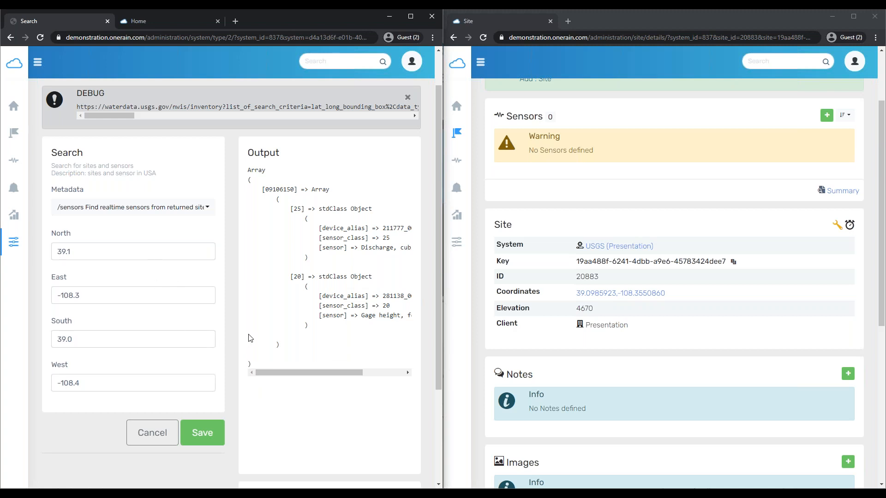
scroll(248, 342, down, 2)
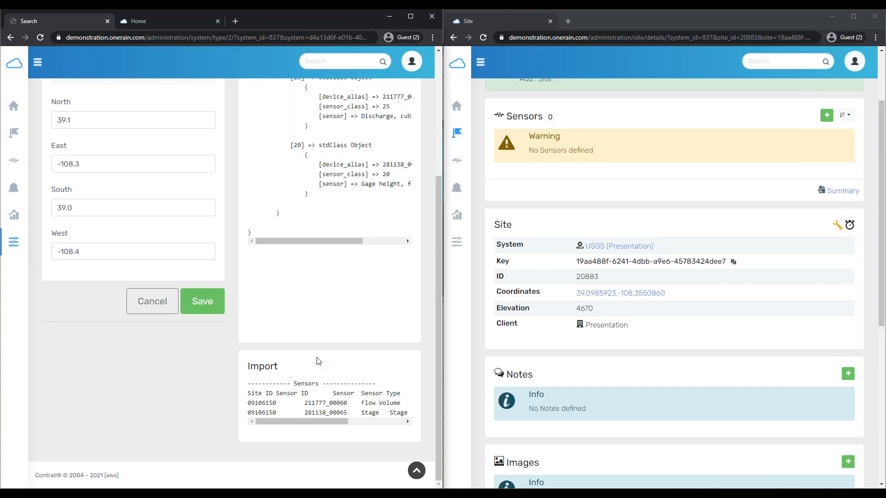
scroll(659, 300, down, 3)
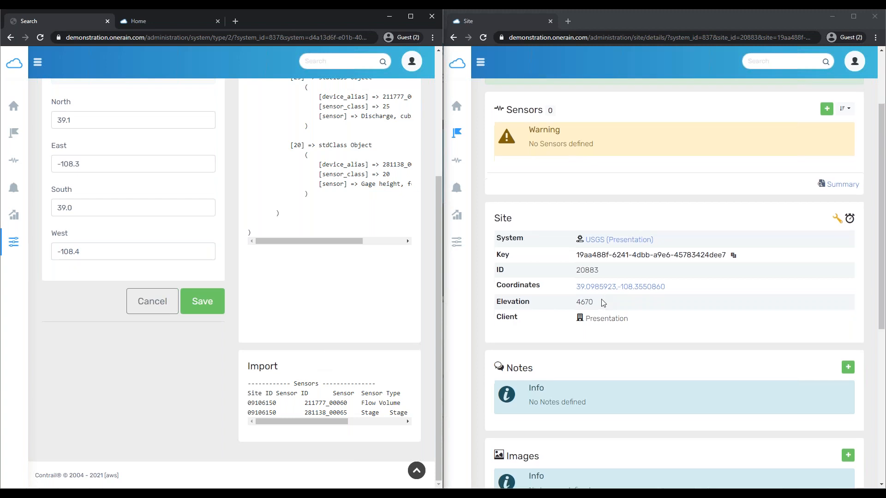
scroll(554, 290, up, 4)
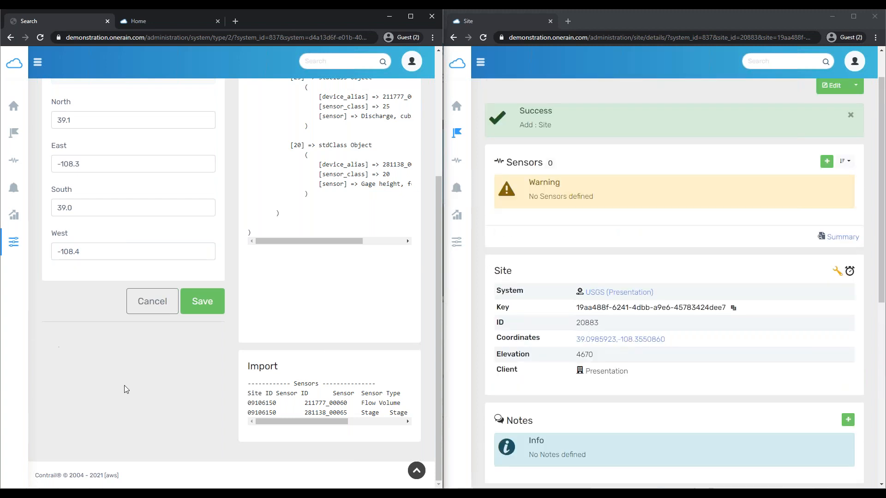
scroll(136, 383, up, 4)
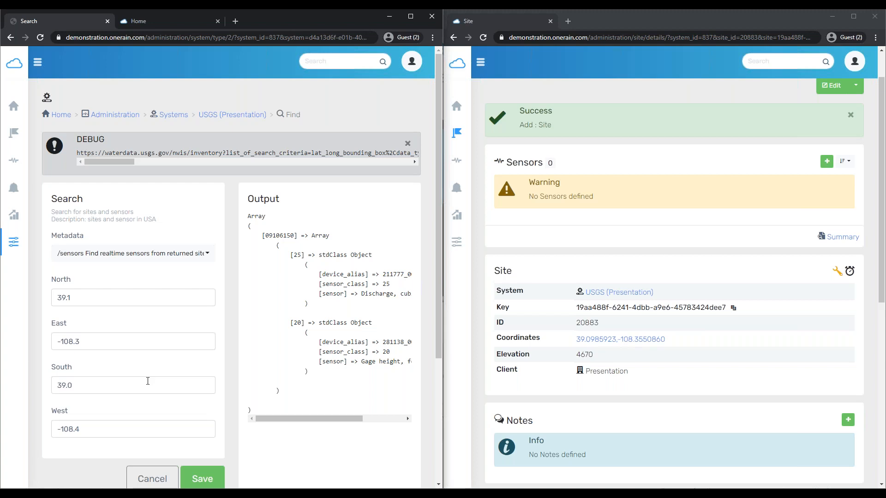
Open the Add Sensor form from the Sensors panel of site 09106150
scroll(247, 335, down, 4)
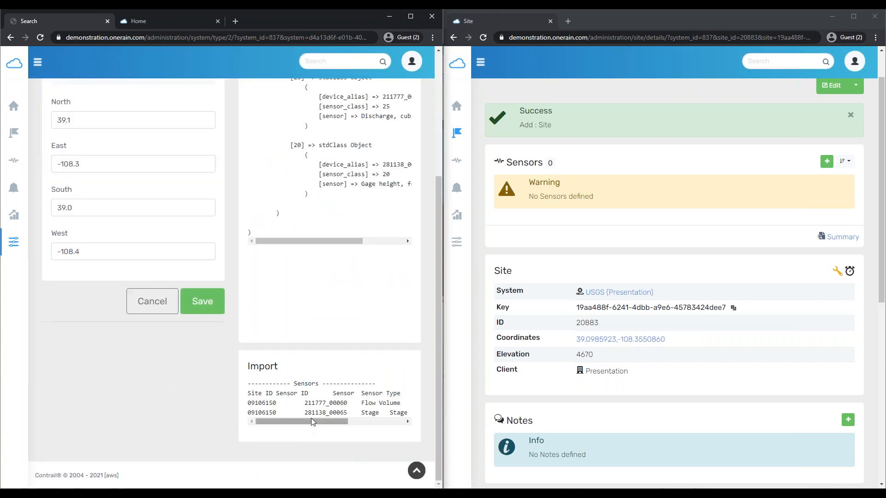
scroll(652, 251, up, 1)
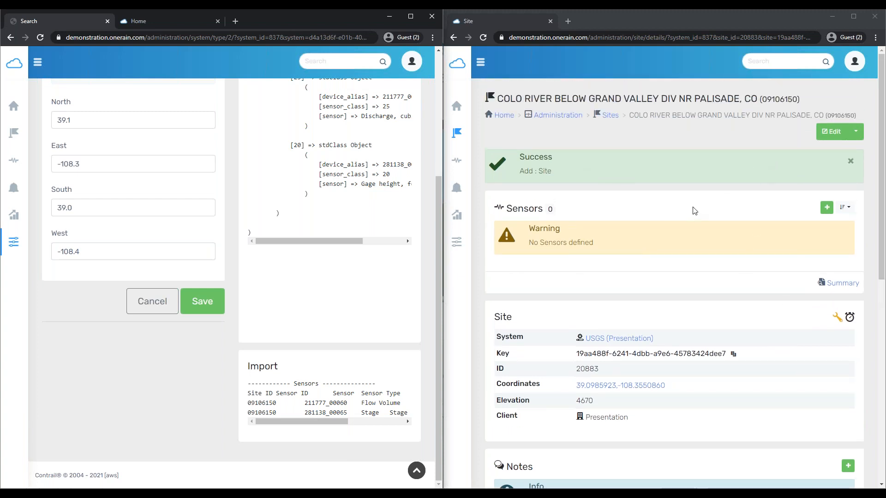
click(826, 210)
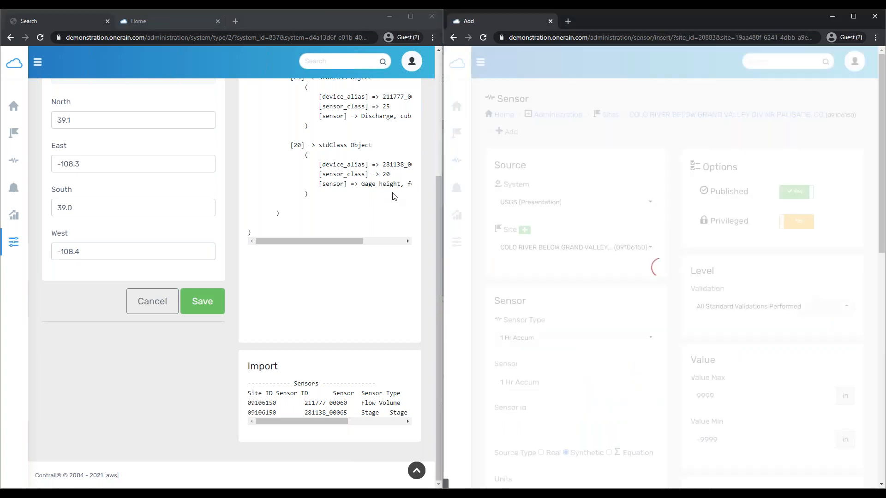
scroll(592, 168, down, 1)
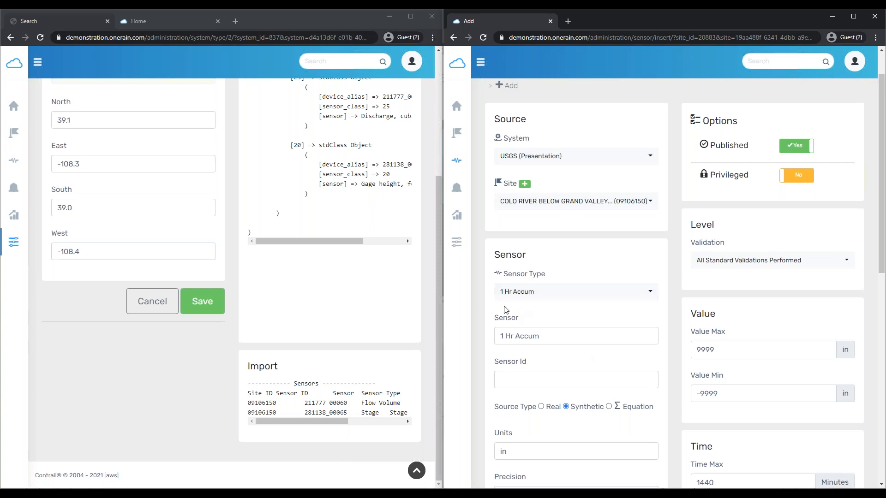
click(548, 291)
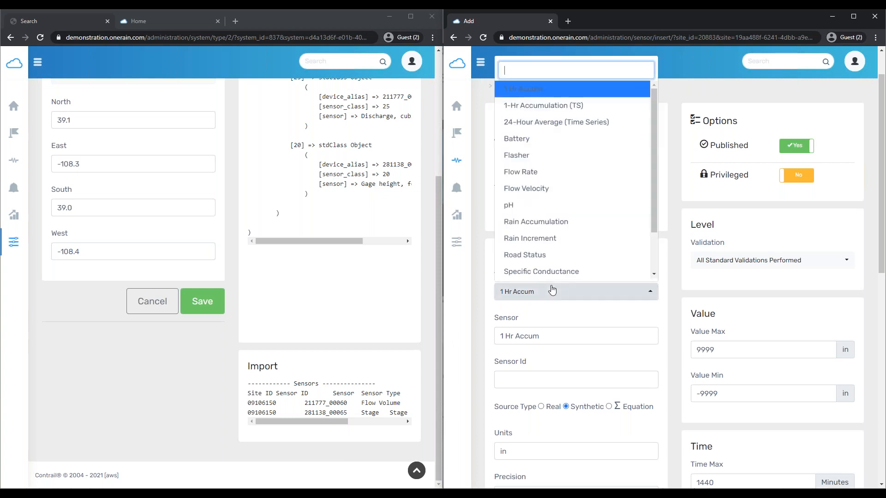
scroll(565, 145, down, 1)
click(536, 238)
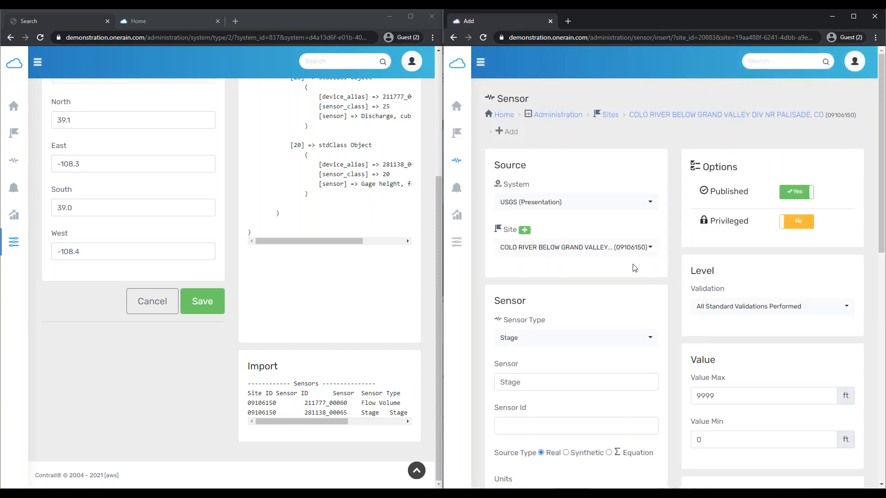
scroll(720, 264, down, 4)
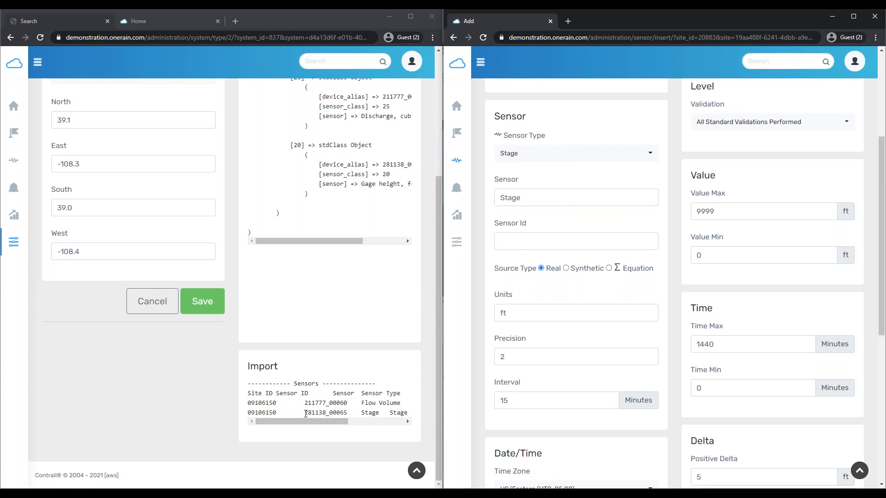
Copy 281138_00065 from the Import table into the new sensor's Sensor Id field
drag(305, 413, 348, 410)
key(ctrl+c)
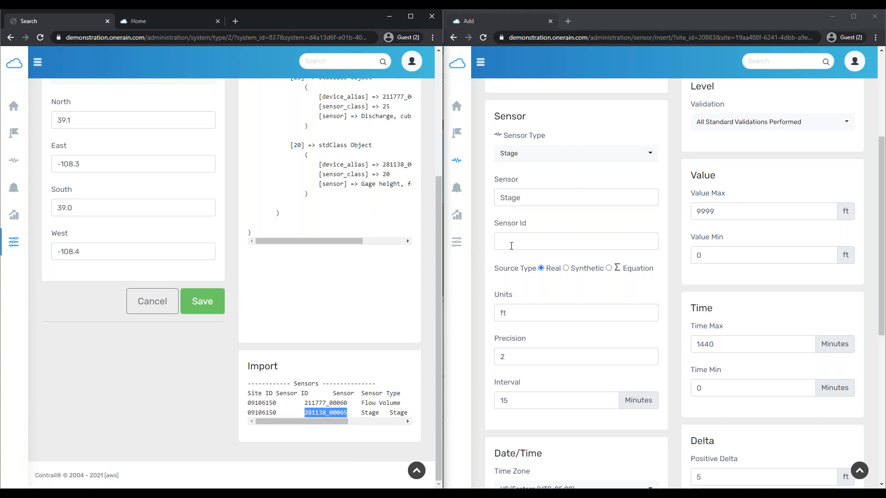
click(561, 240)
key(ctrl+v)
scroll(649, 276, up, 4)
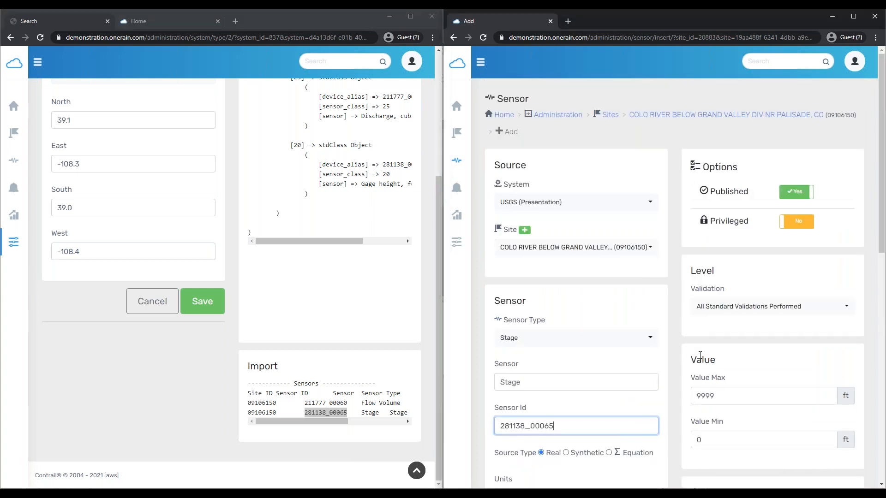
scroll(699, 345, down, 1)
scroll(698, 345, down, 4)
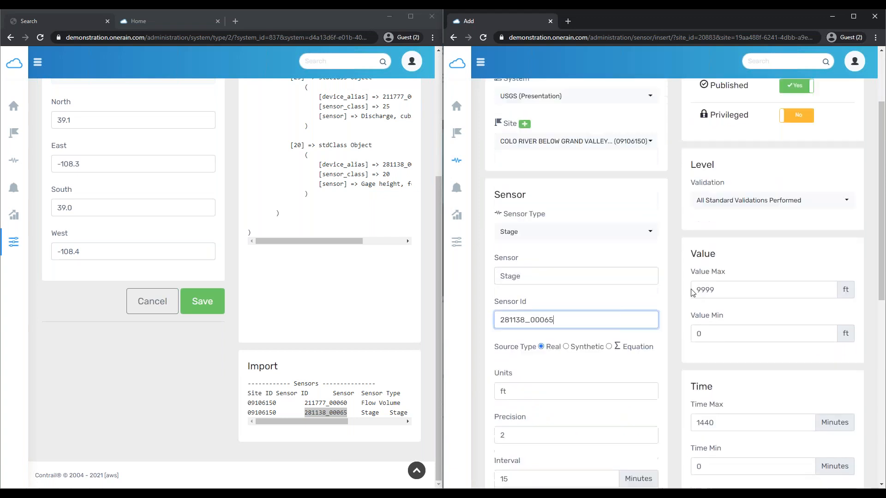
scroll(646, 351, down, 2)
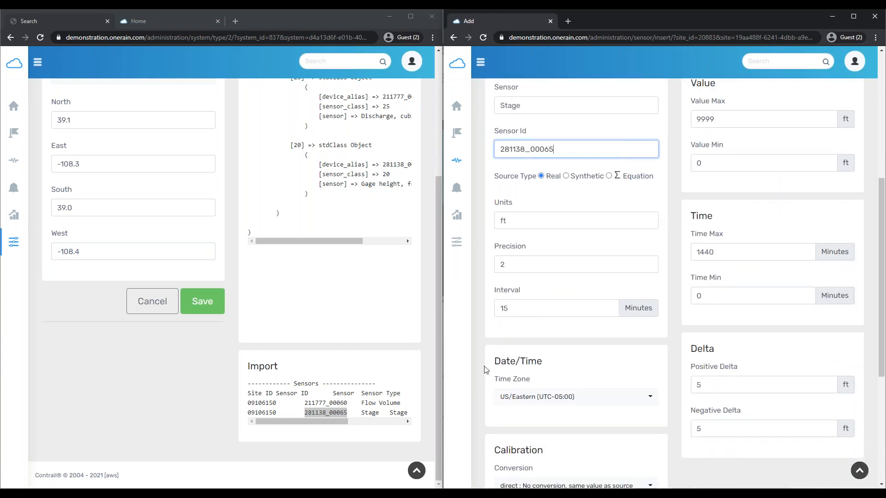
drag(494, 361, 551, 356)
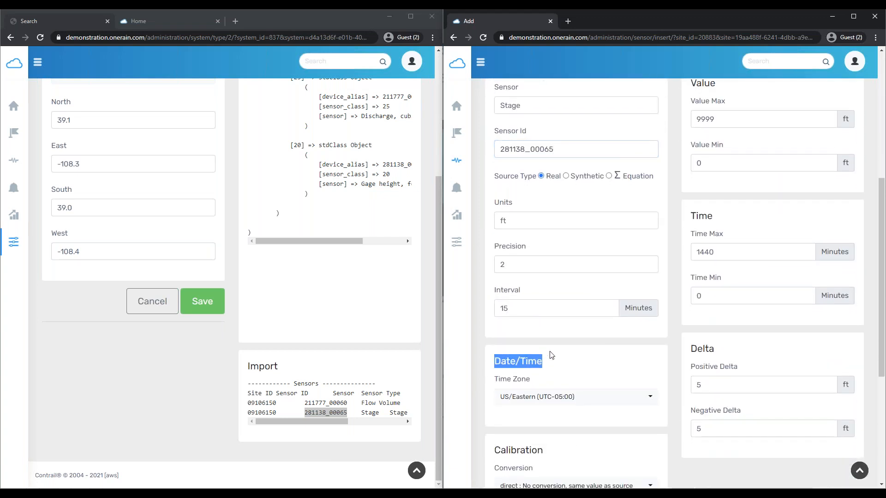
Choose US/Mountain (UTC-07:00) as the sensor's time zone and look over the rest of the form
click(529, 398)
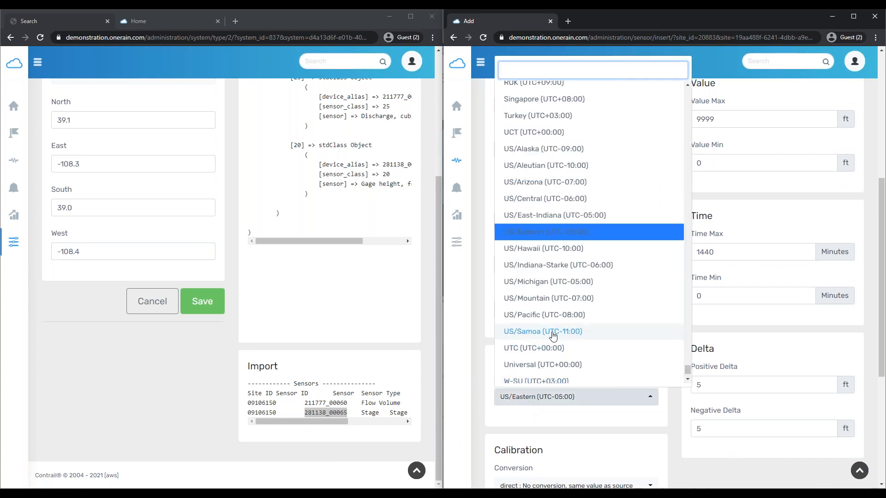
click(566, 299)
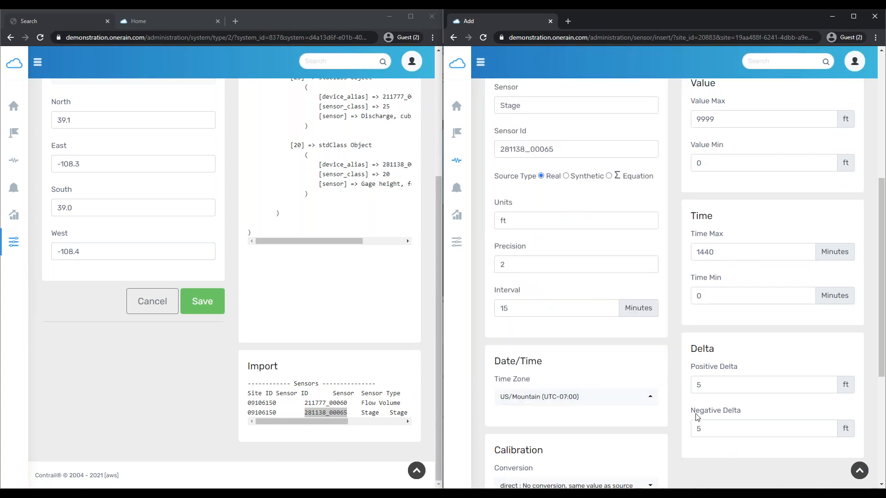
scroll(697, 417, down, 3)
scroll(696, 436, up, 6)
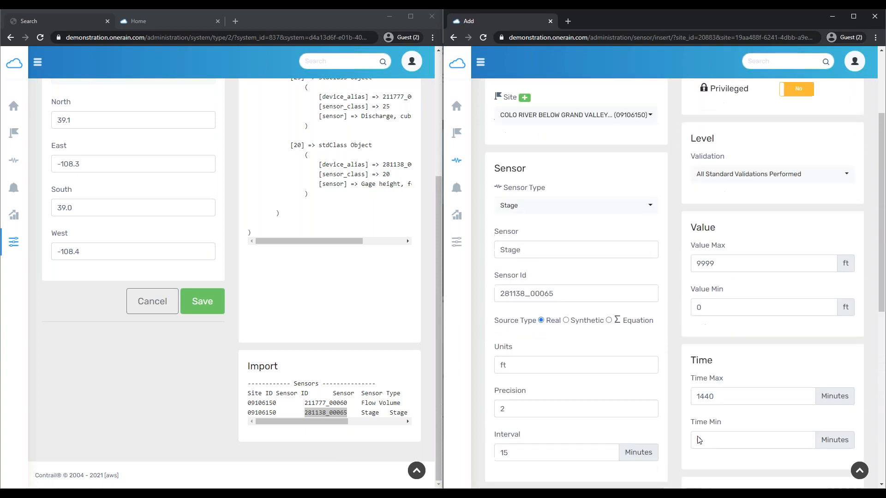
scroll(696, 438, down, 10)
scroll(696, 439, up, 2)
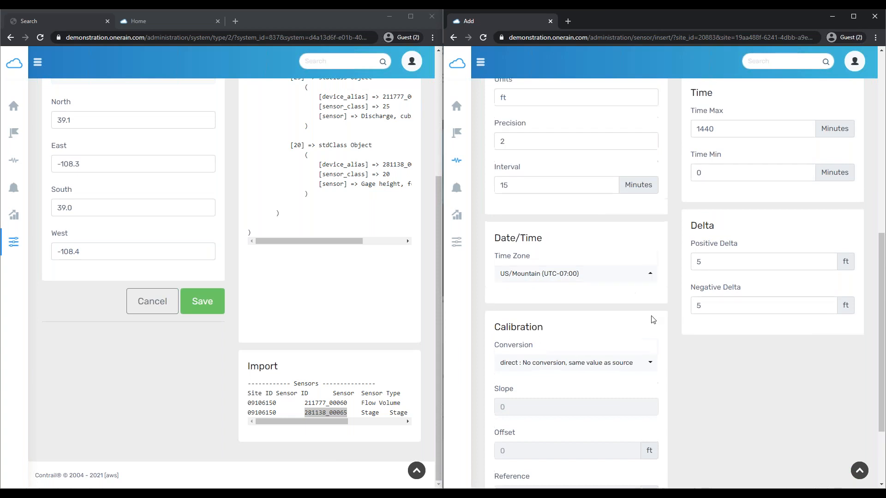
scroll(660, 332, up, 6)
scroll(662, 336, down, 4)
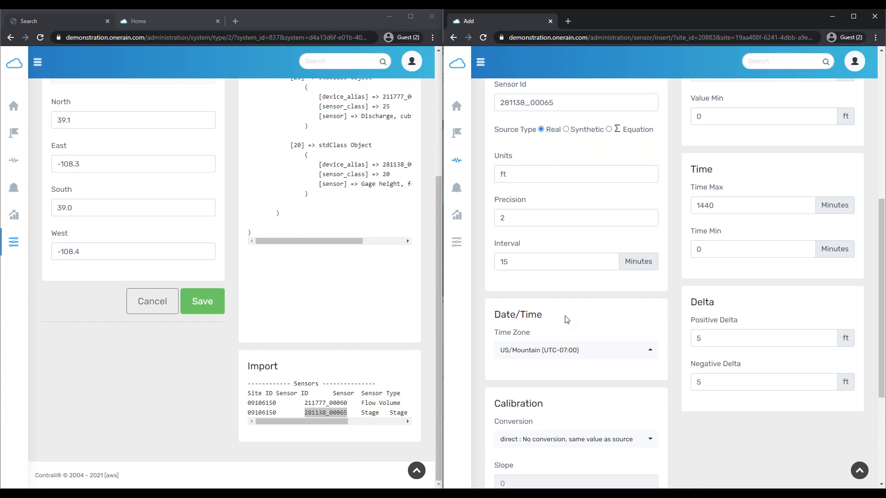
scroll(685, 346, down, 4)
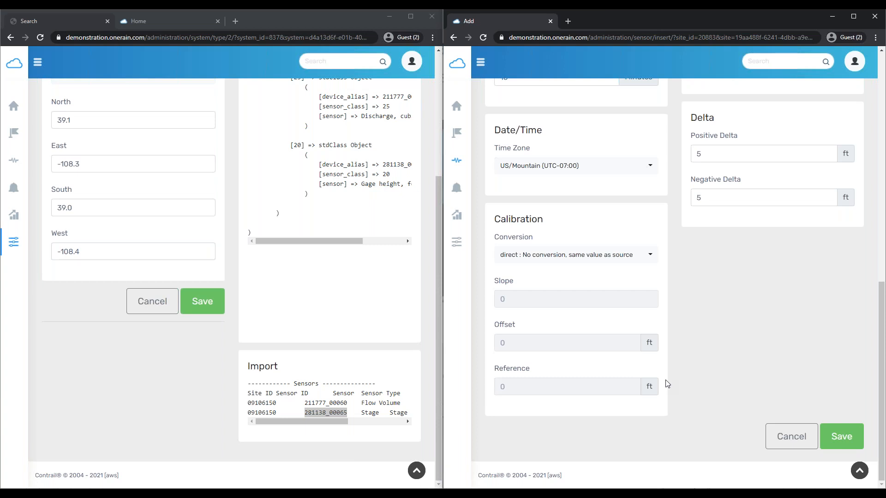
click(541, 258)
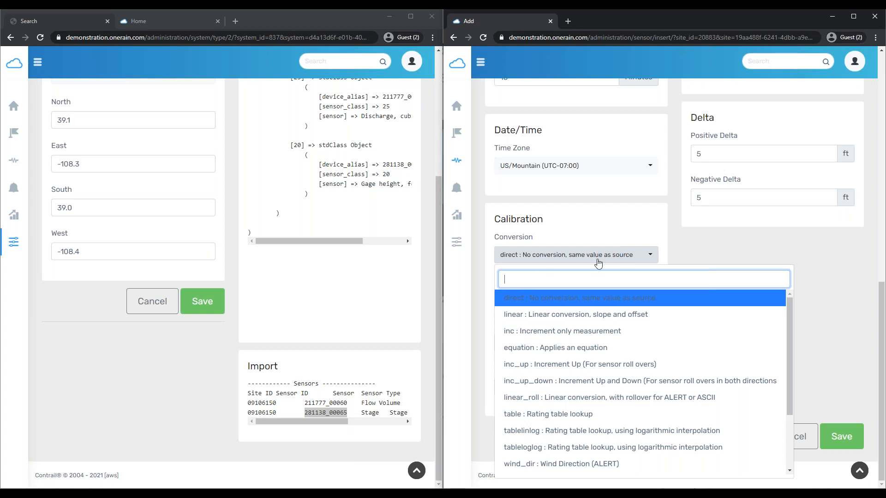
click(710, 257)
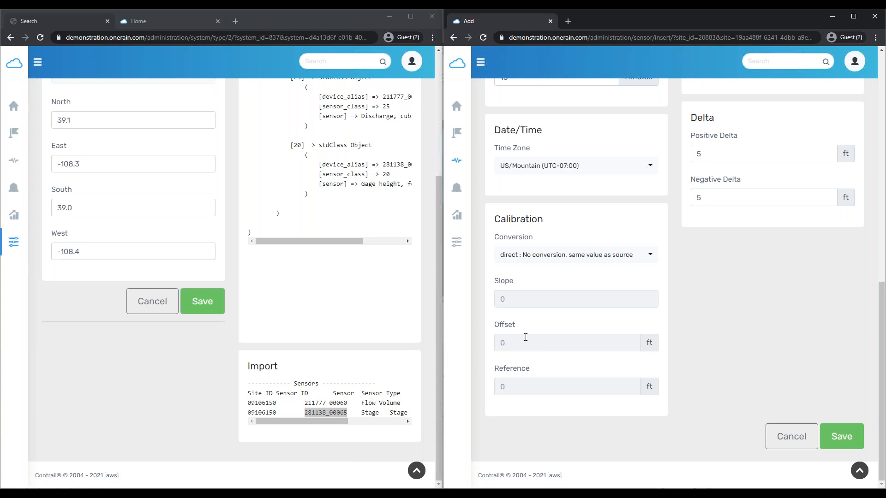
scroll(757, 318, up, 10)
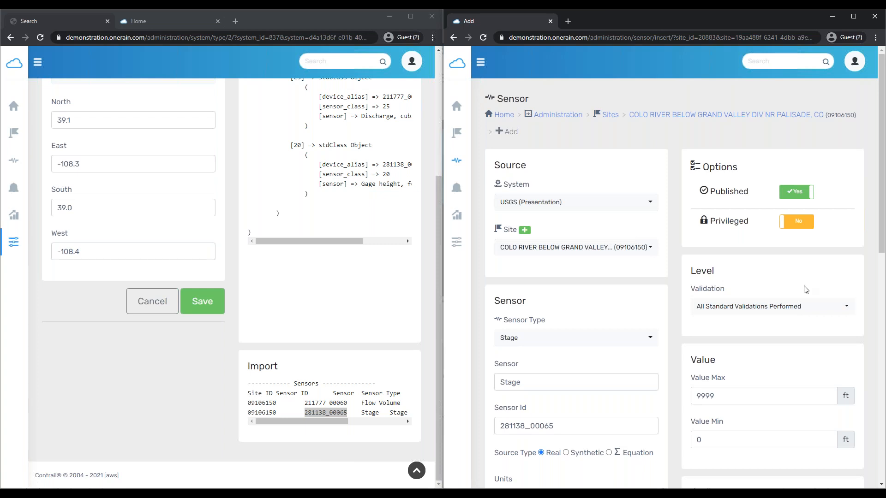
click(776, 308)
right_click(769, 305)
click(764, 271)
click(777, 306)
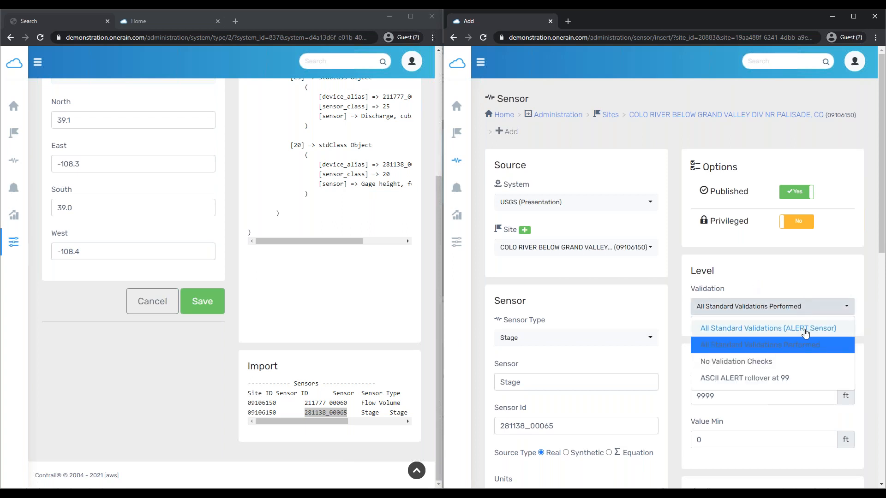
click(849, 293)
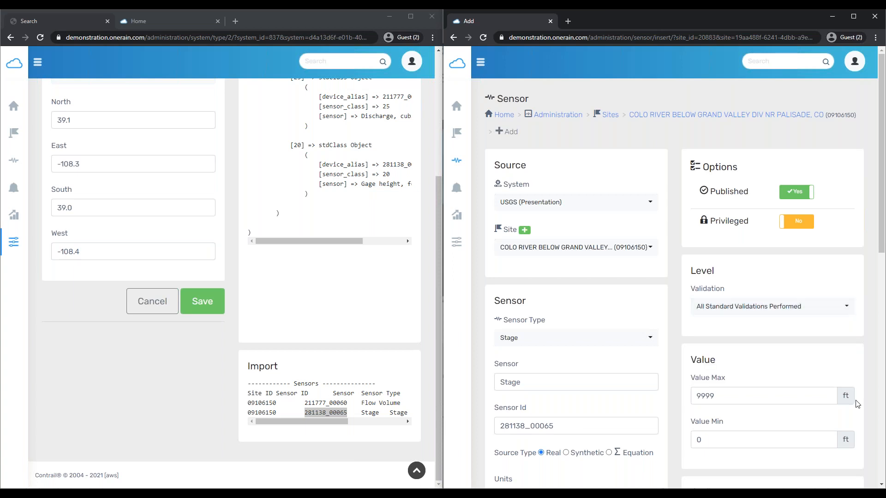
scroll(775, 333, down, 1)
scroll(775, 333, down, 3)
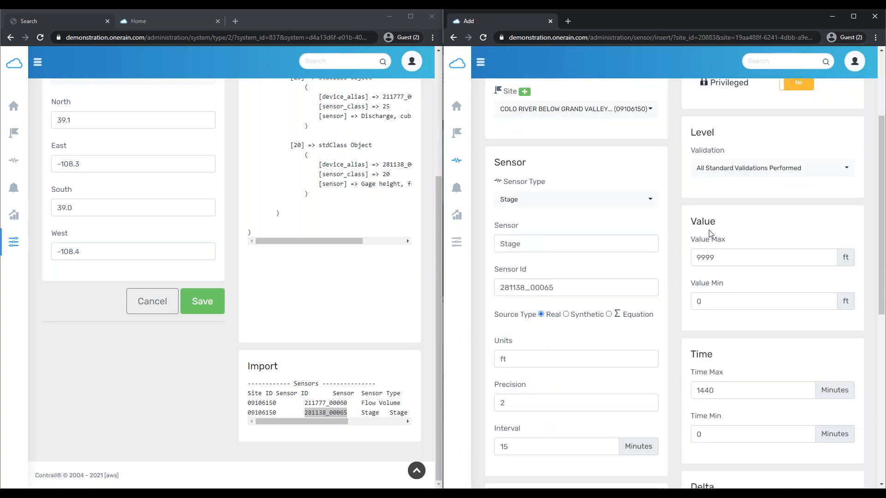
drag(726, 243, 691, 240)
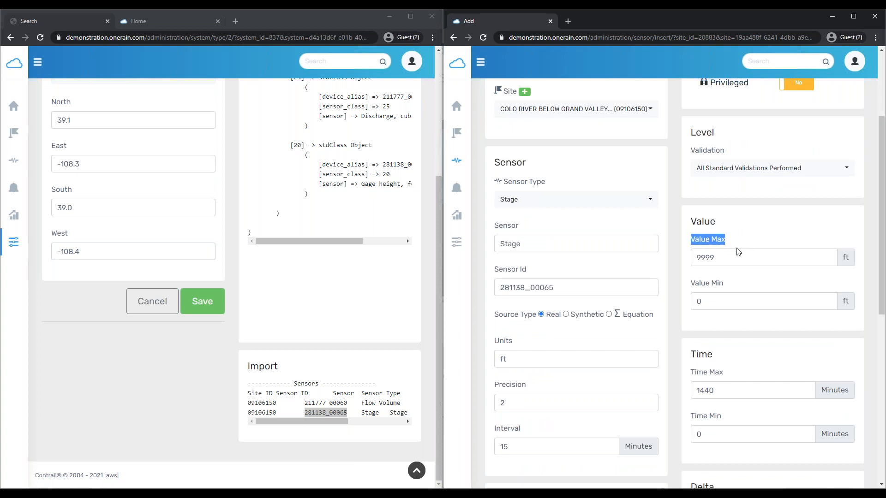
drag(725, 284, 696, 283)
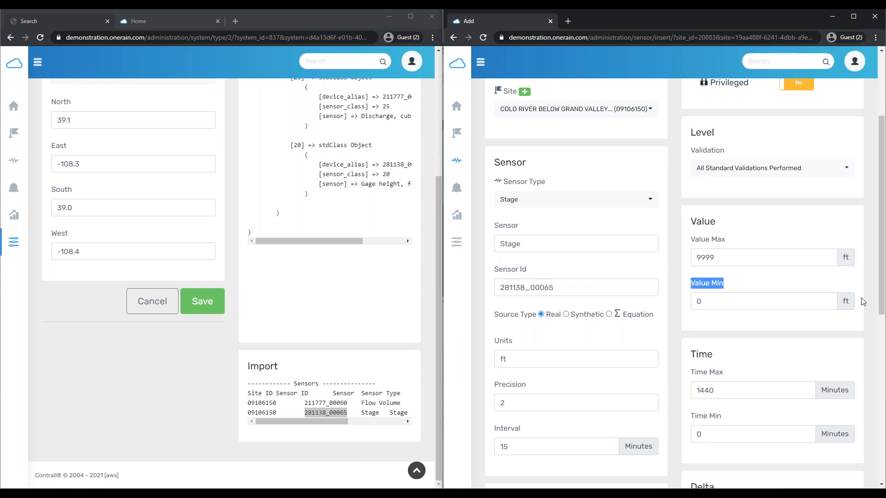
scroll(803, 346, down, 4)
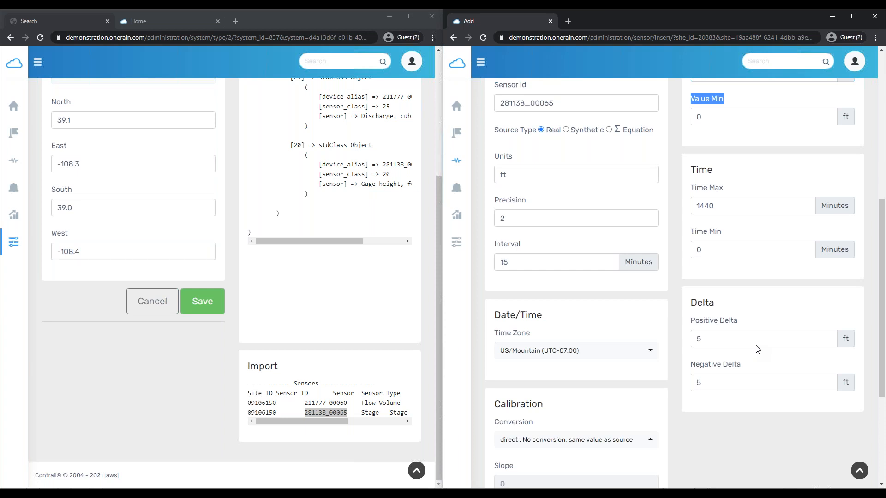
Save the new Stage sensor 281138_00065 from the bottom of the Add form
scroll(745, 436, down, 3)
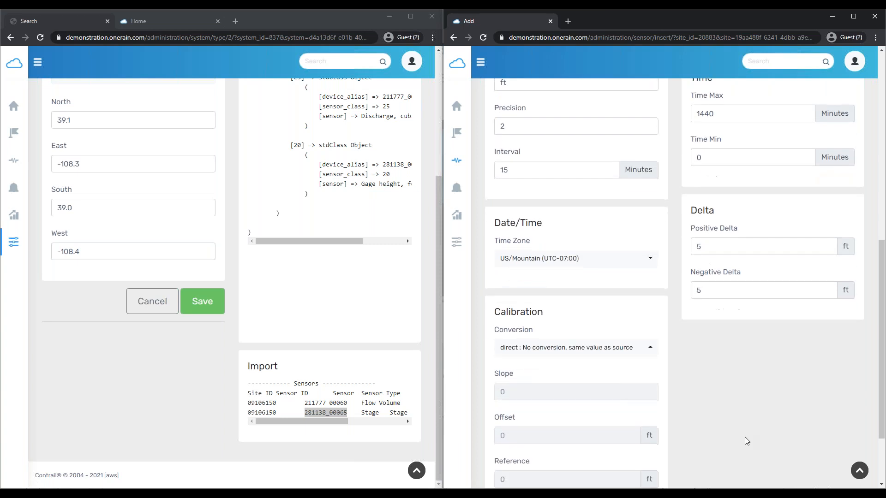
scroll(702, 323, up, 10)
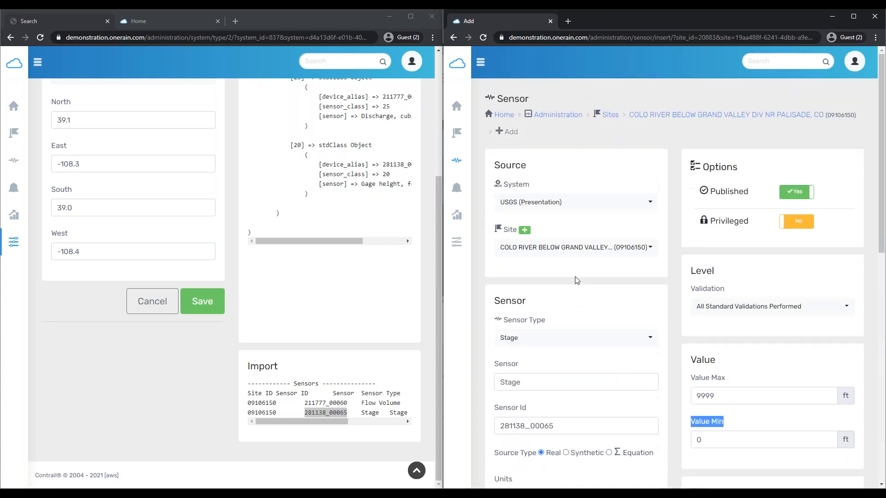
scroll(735, 438, down, 10)
click(838, 436)
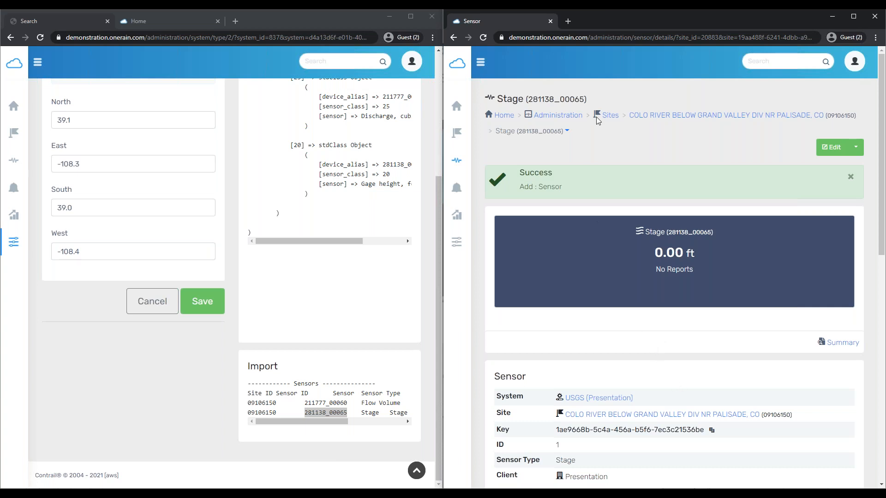
Start another sensor on the Colorado River site and make it a Flow Rate sensor
click(683, 114)
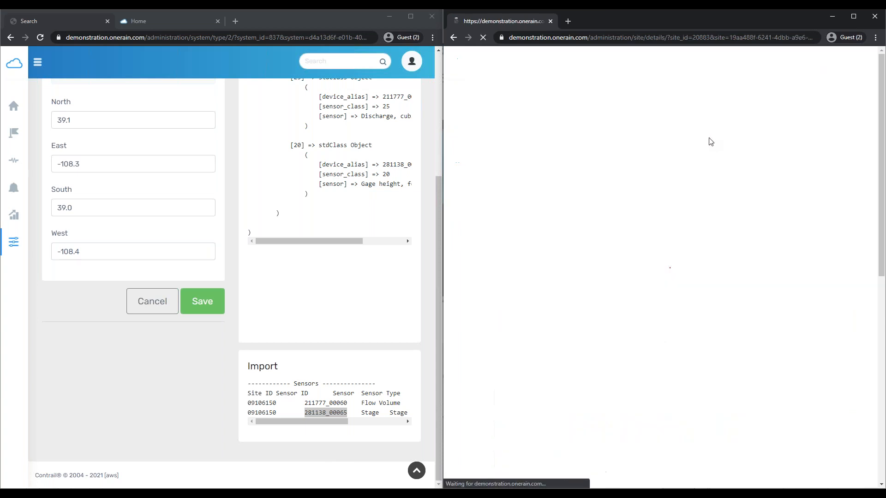
click(826, 165)
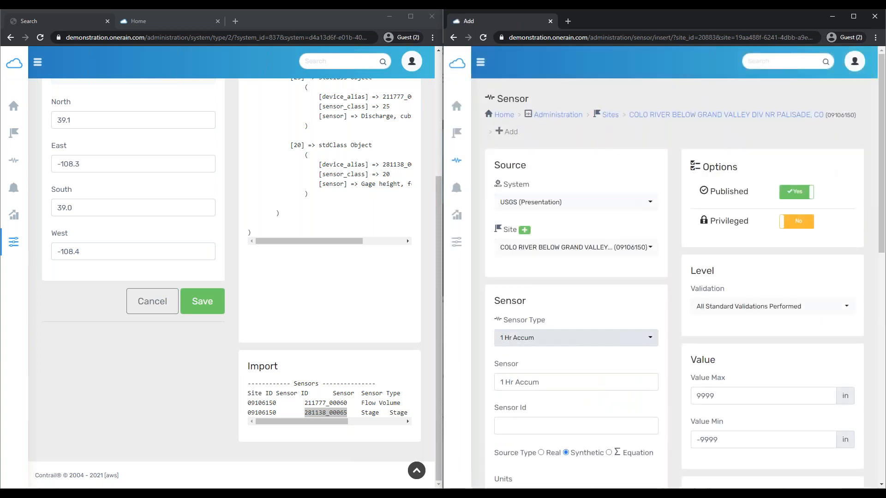
click(553, 338)
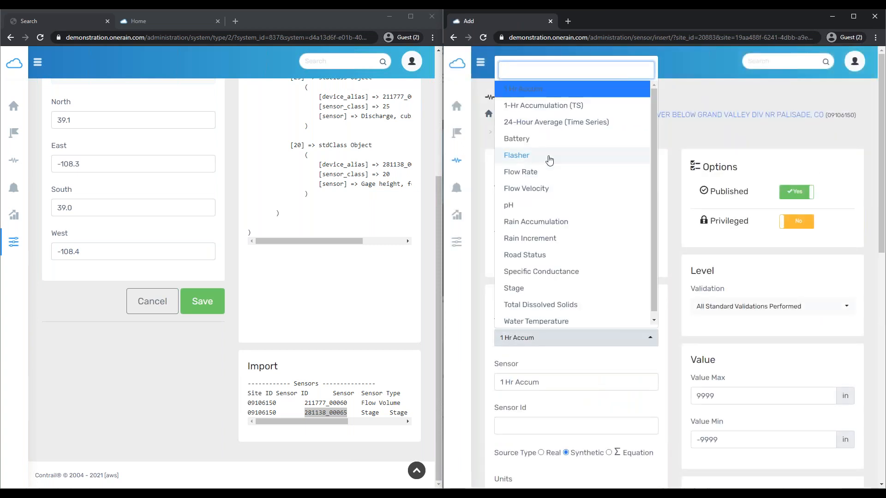
click(565, 172)
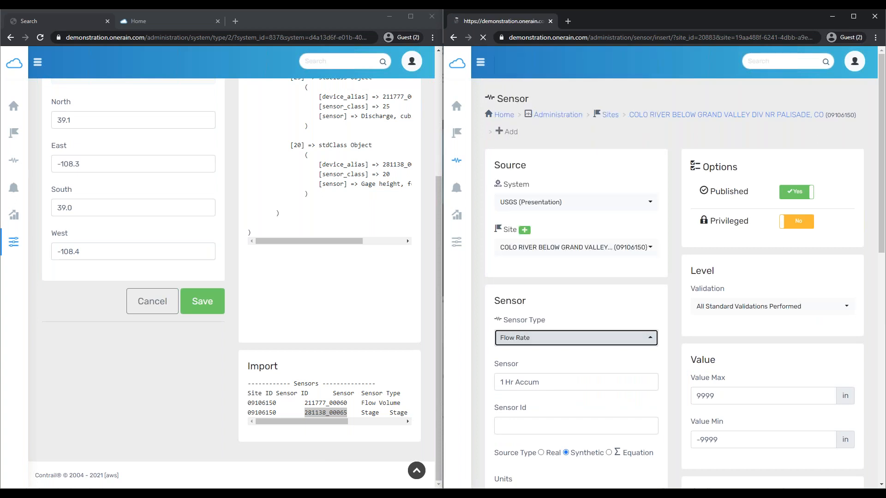
Copy sensor ID 211777_00060 from the import listing into the Sensor Id field
scroll(568, 408, down, 4)
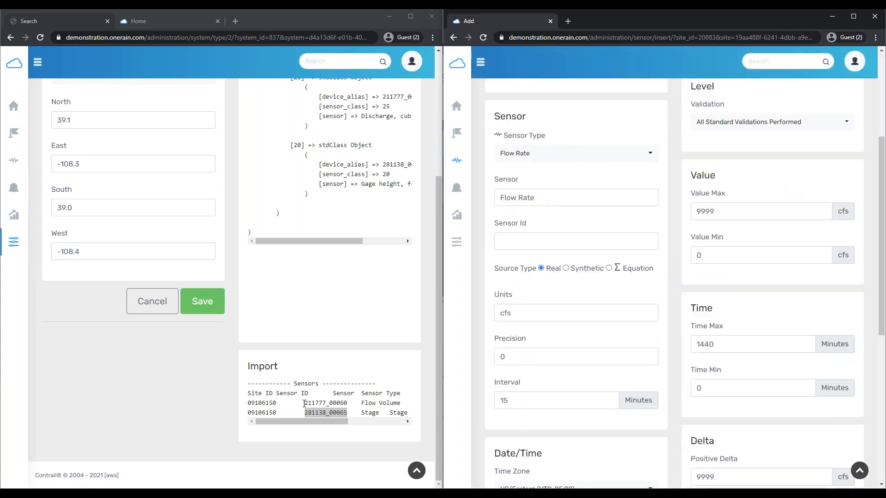
drag(304, 404, 350, 405)
key(ctrl+c)
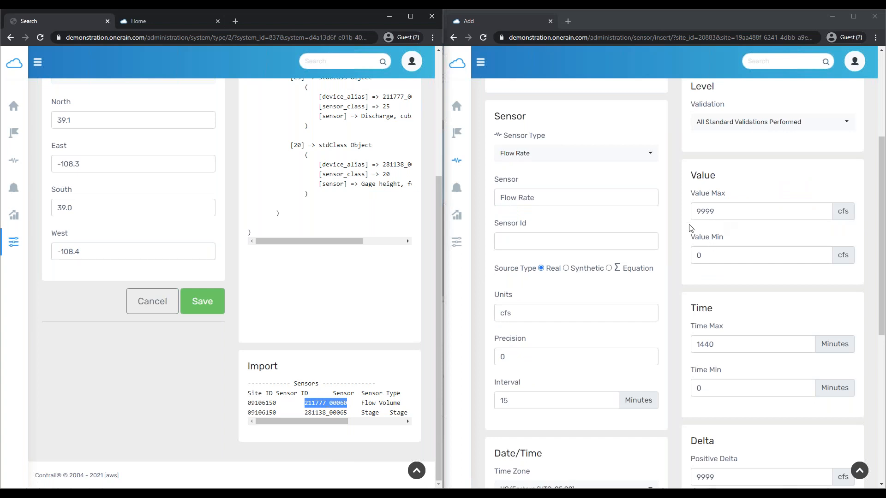
click(605, 242)
key(ctrl+v)
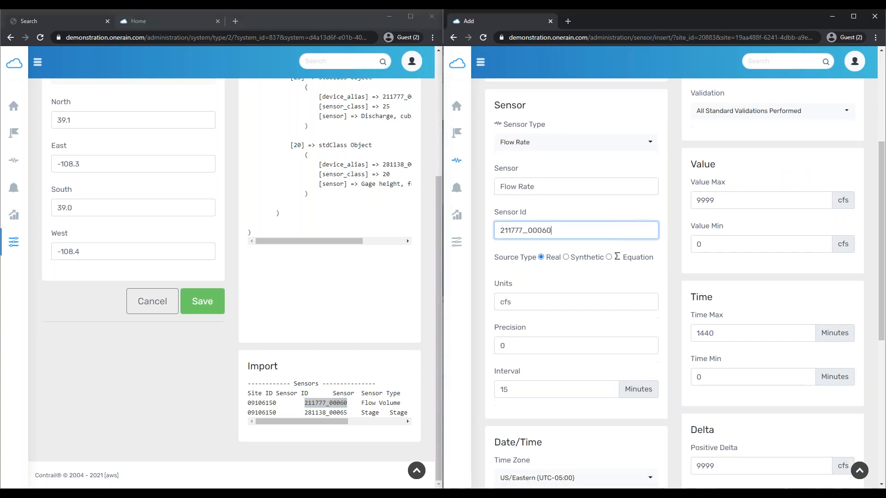
Set the time zone to US/Mountain, save the Flow Rate sensor, and return to the site
scroll(646, 231, up, 3)
scroll(759, 270, down, 7)
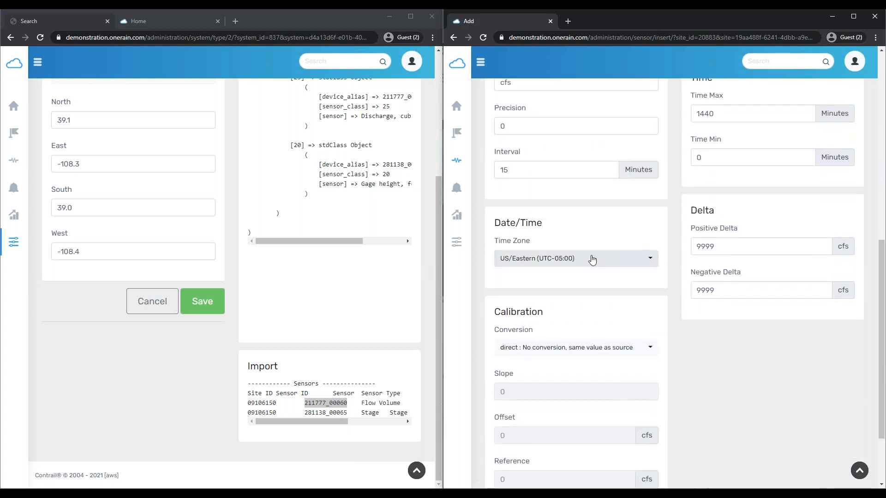
click(591, 257)
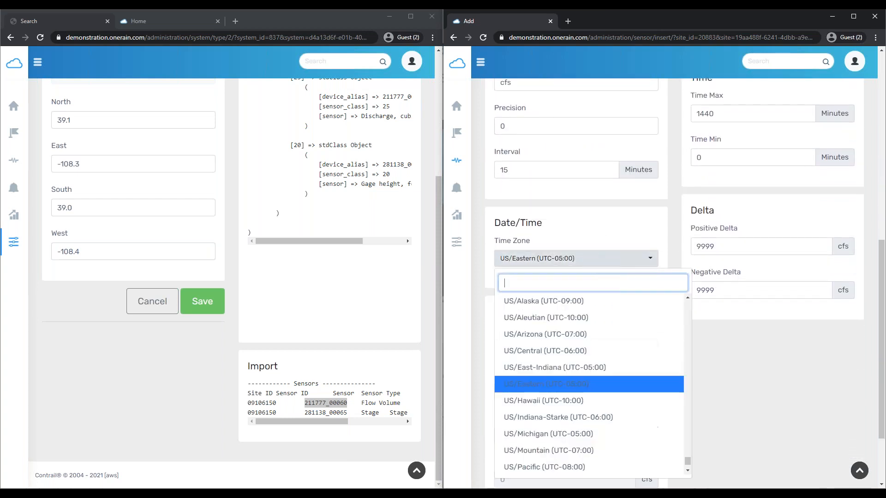
click(563, 451)
scroll(775, 387, down, 1)
scroll(553, 190, down, 1)
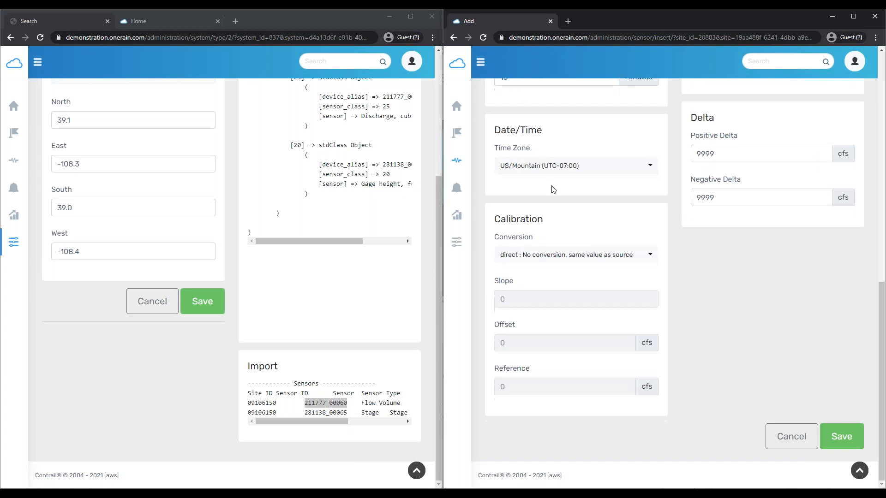
click(838, 436)
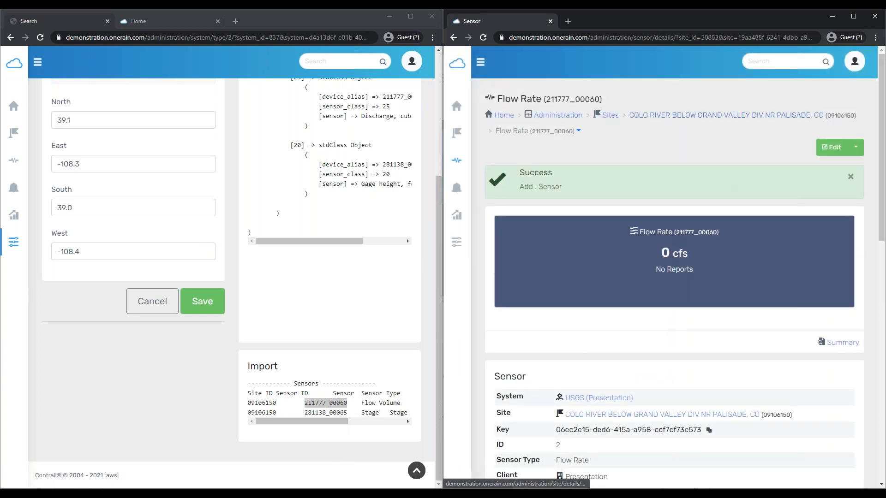
click(677, 115)
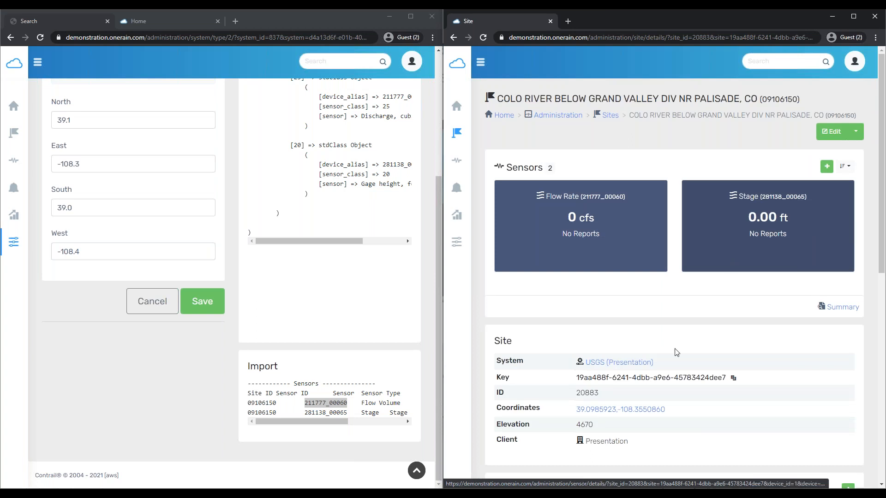
Scroll through the site page to review its two sensors, site details and map
scroll(647, 348, down, 1)
scroll(664, 214, down, 6)
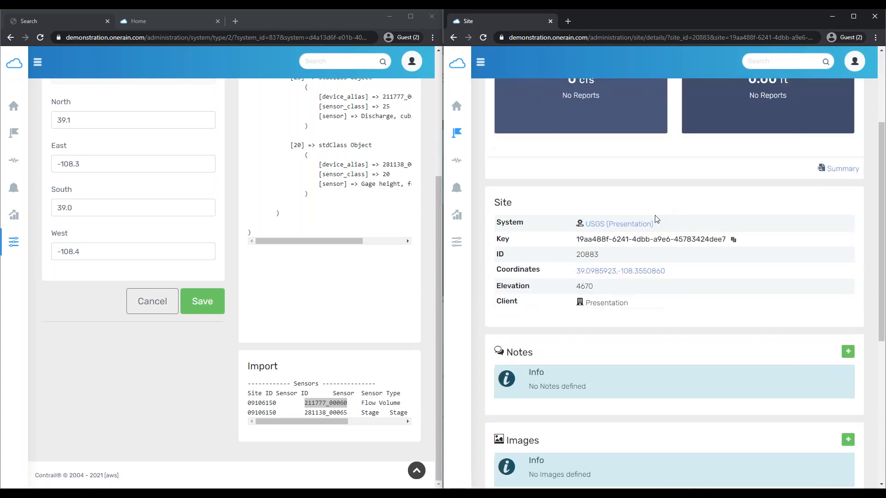
scroll(567, 361, up, 6)
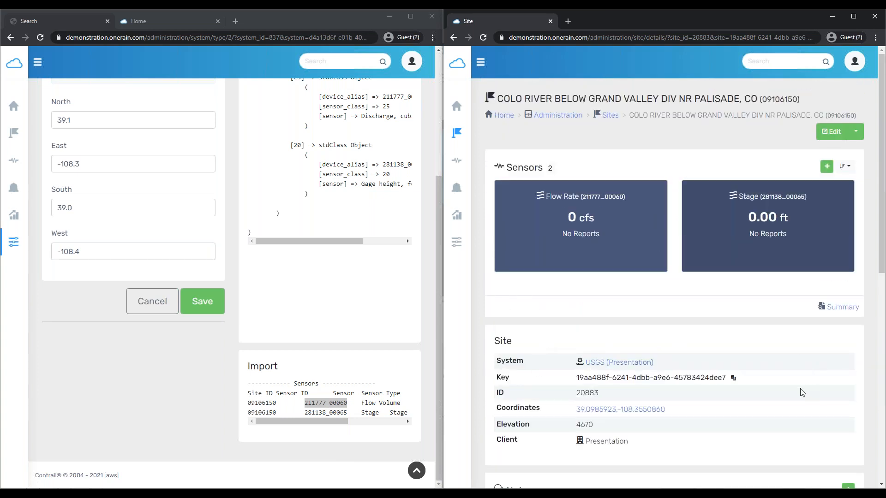
scroll(692, 369, down, 4)
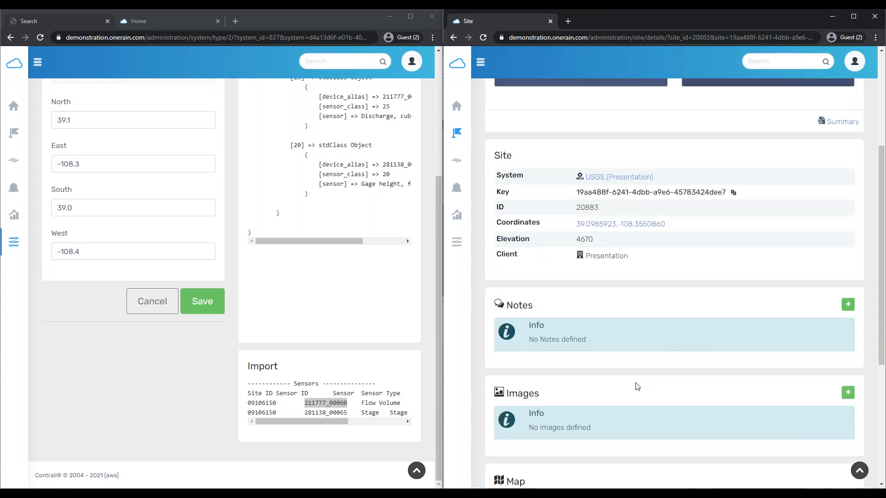
scroll(637, 387, down, 2)
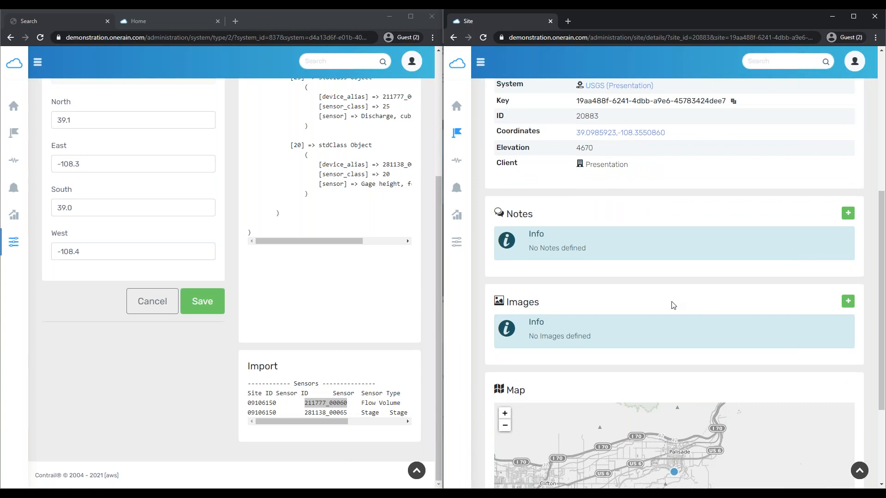
scroll(672, 305, down, 3)
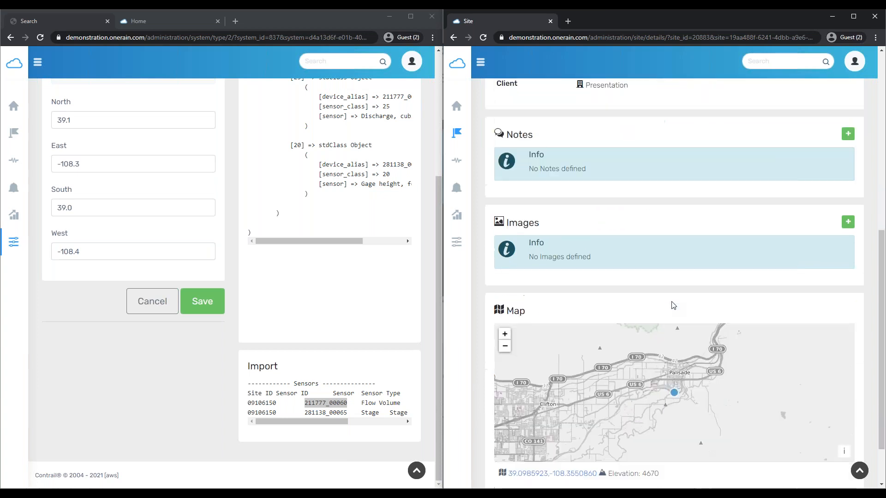
scroll(452, 299, up, 1)
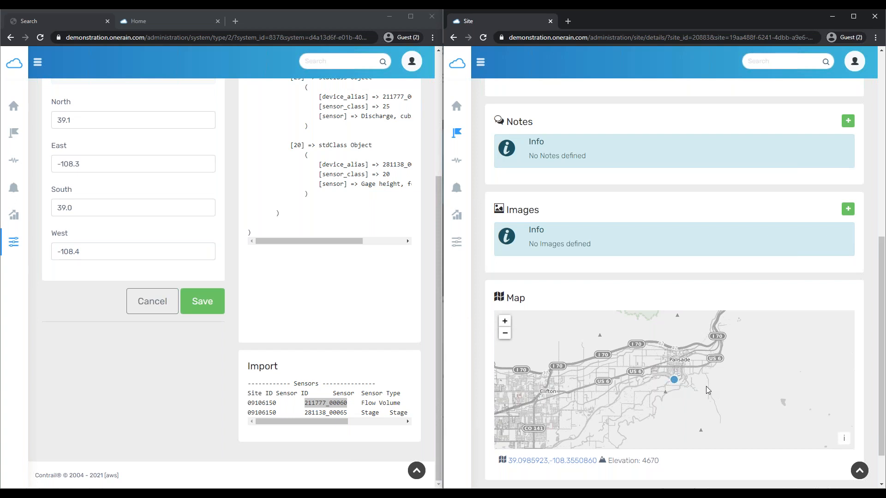
scroll(497, 199, up, 8)
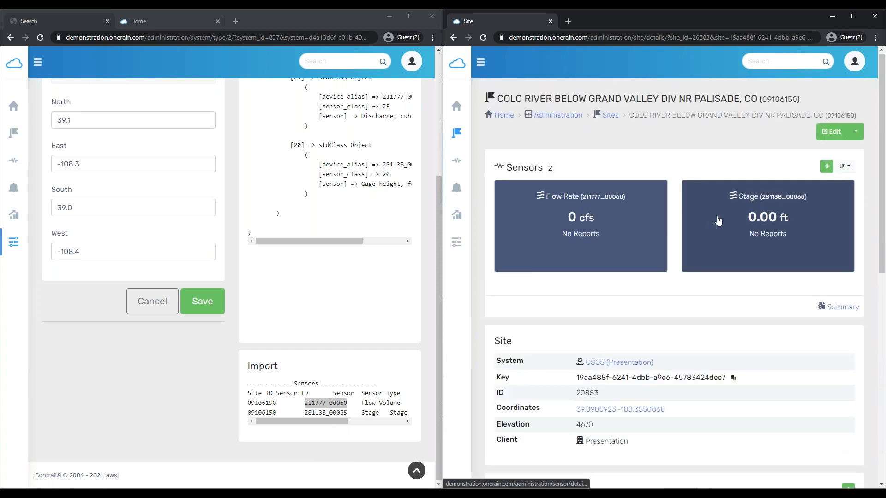
Open the Stage sensor 281138_00065 and look over its details page
click(715, 222)
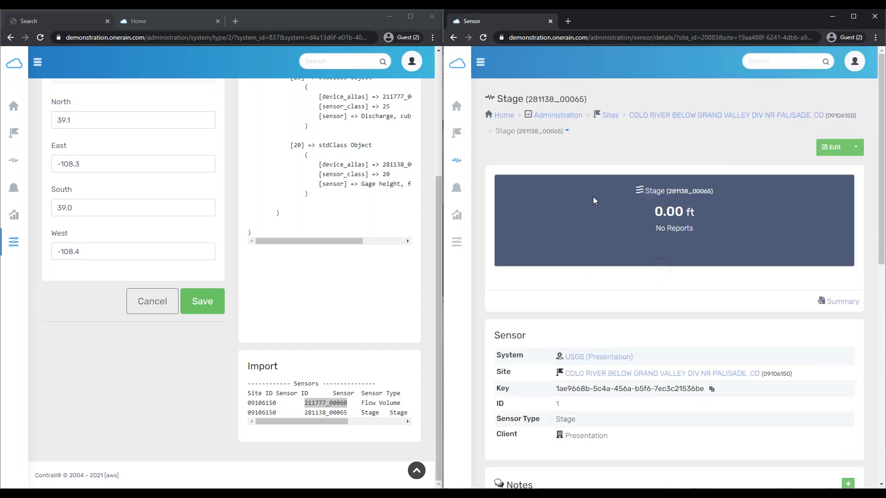
scroll(589, 362, down, 5)
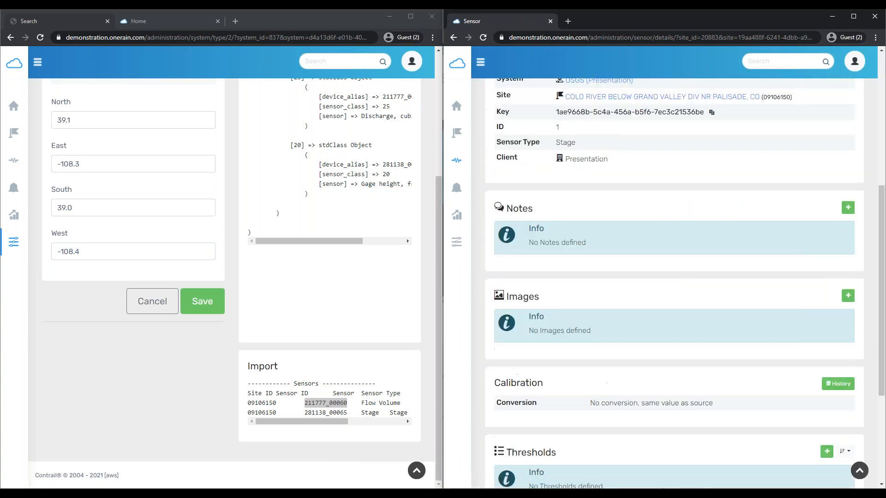
scroll(589, 363, up, 5)
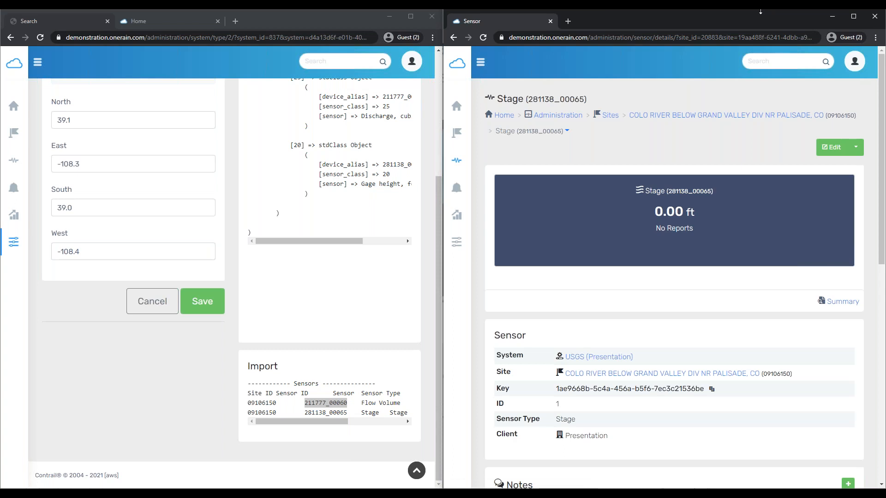
From the maximized Sites list, open BOULDER CREEK AT MOUTH NEAR LONGMONT, CO
click(460, 134)
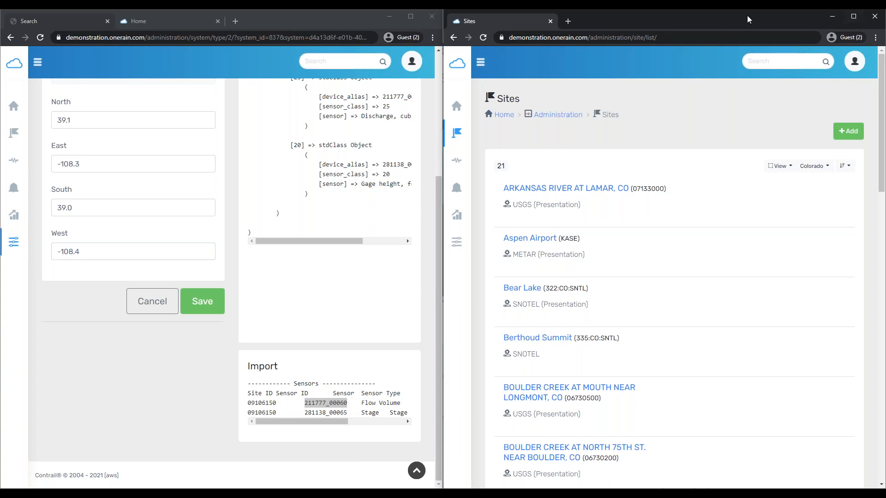
double_click(725, 18)
double_click(315, 190)
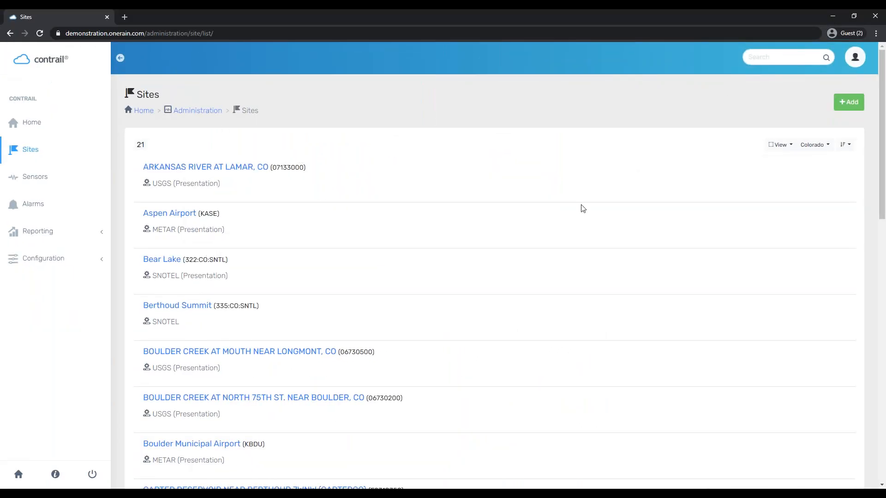
scroll(203, 184, down, 1)
scroll(203, 195, down, 3)
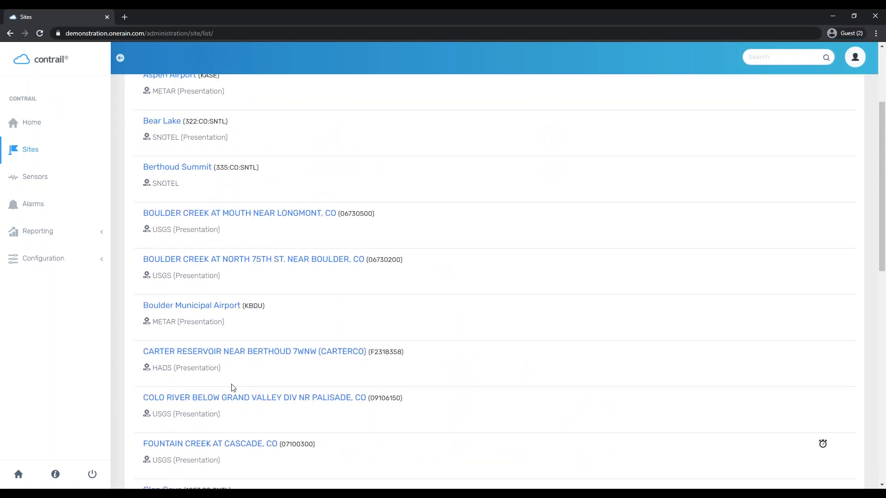
scroll(252, 83, up, 2)
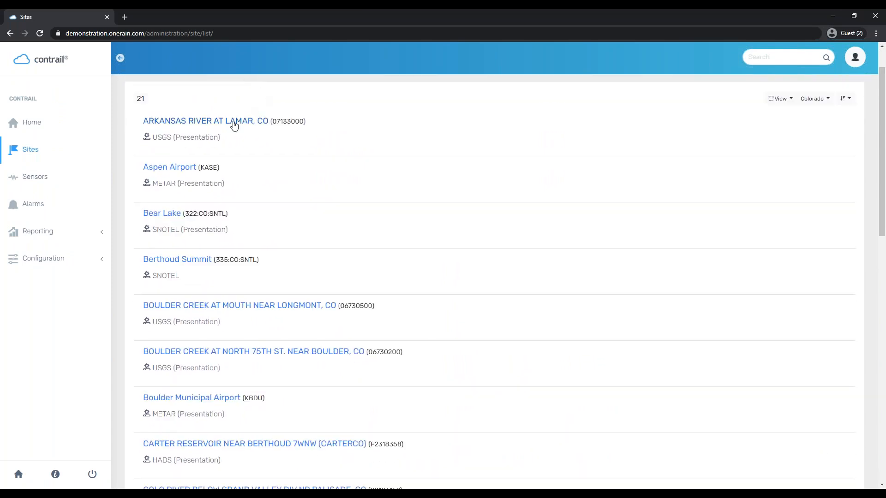
scroll(362, 290, down, 1)
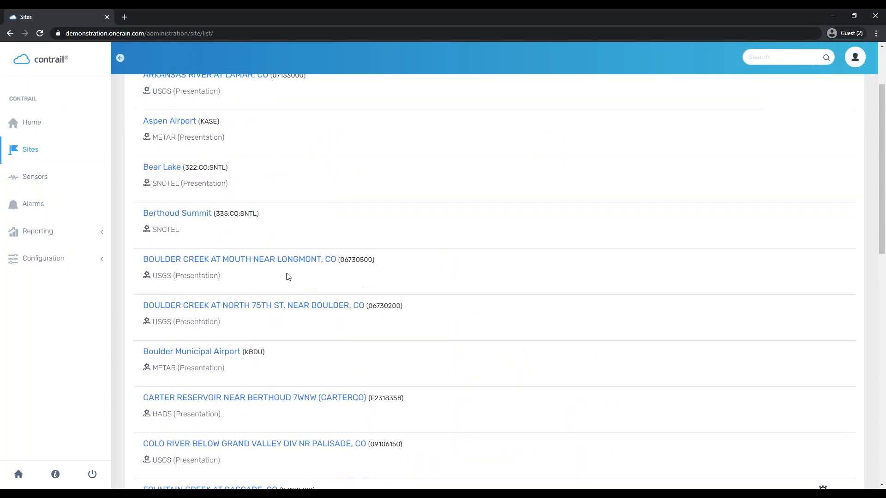
click(211, 262)
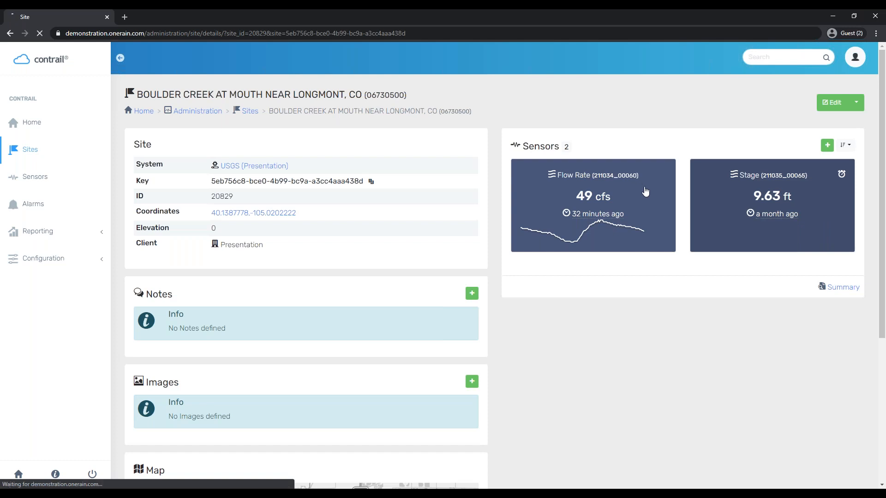
click(655, 226)
scroll(203, 303, down, 3)
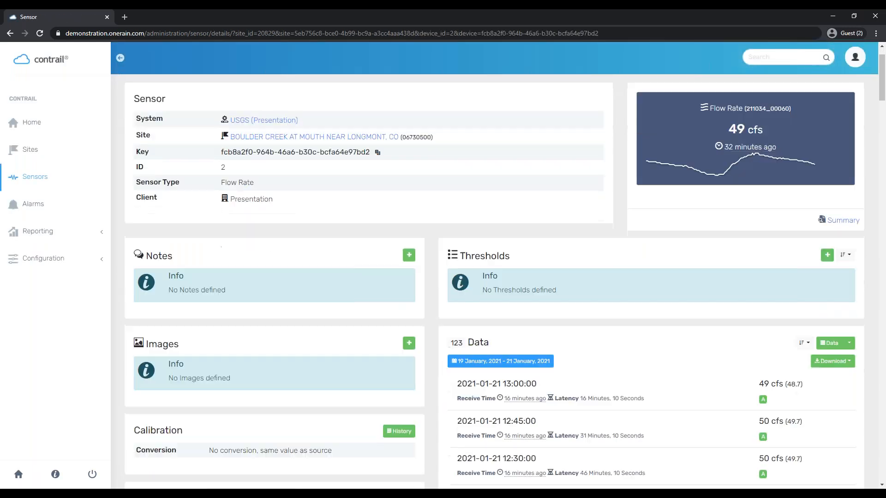
scroll(206, 296, up, 3)
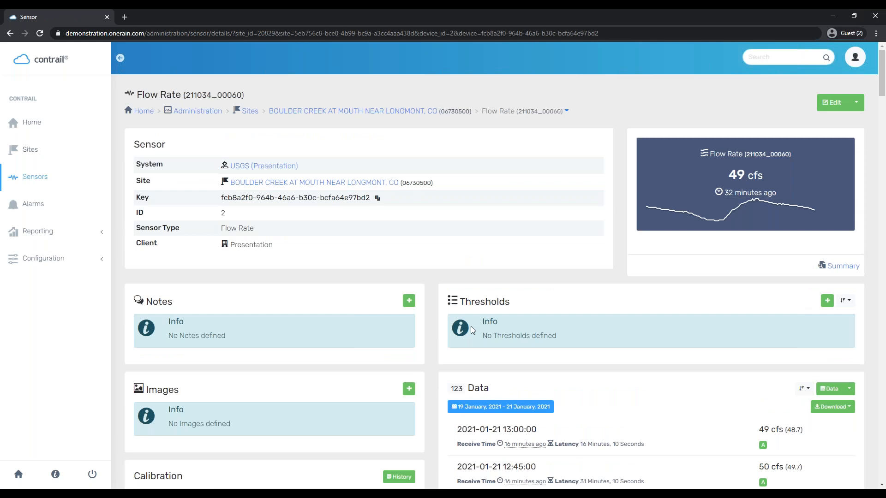
scroll(638, 344, down, 3)
scroll(633, 362, down, 2)
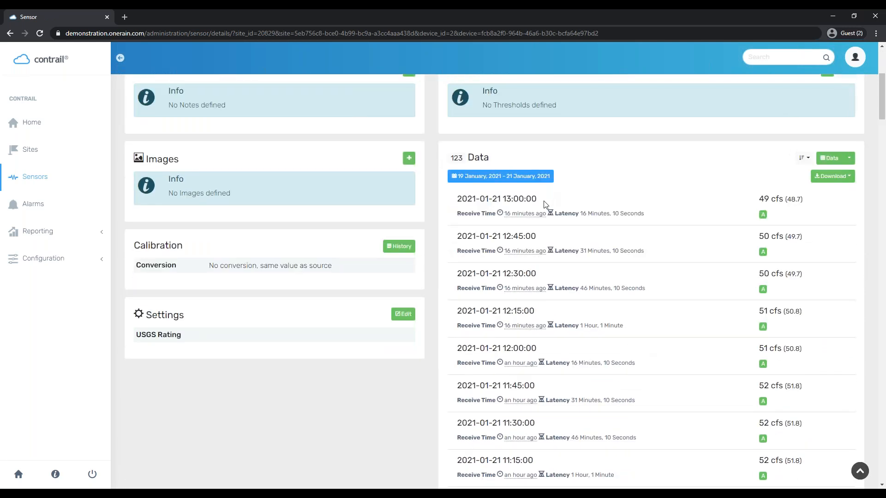
drag(539, 200, 456, 199)
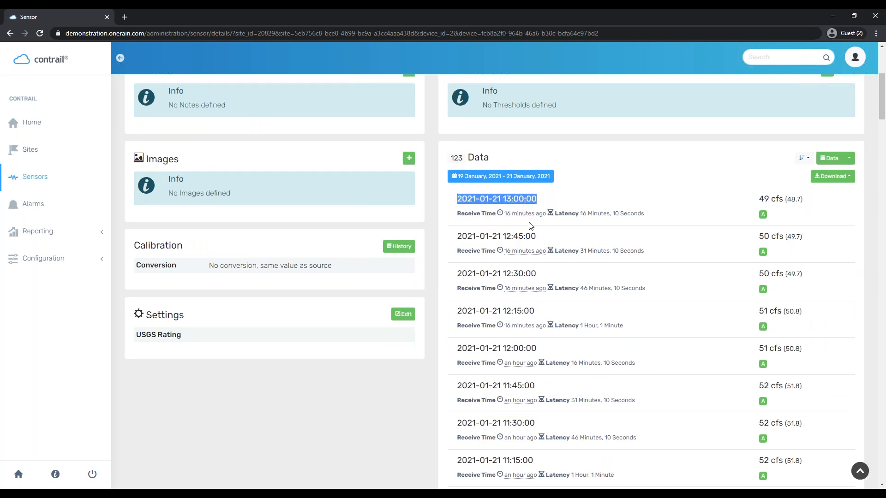
click(478, 220)
mouse_move(528, 216)
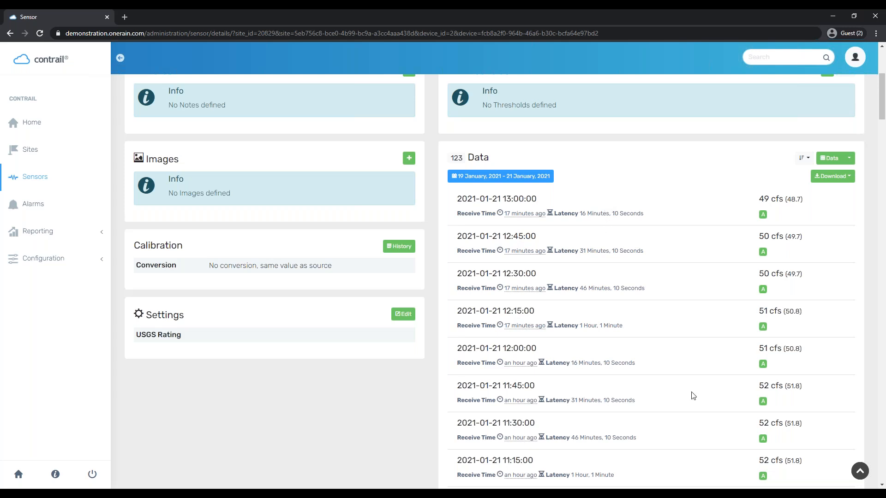
drag(635, 333, 578, 328)
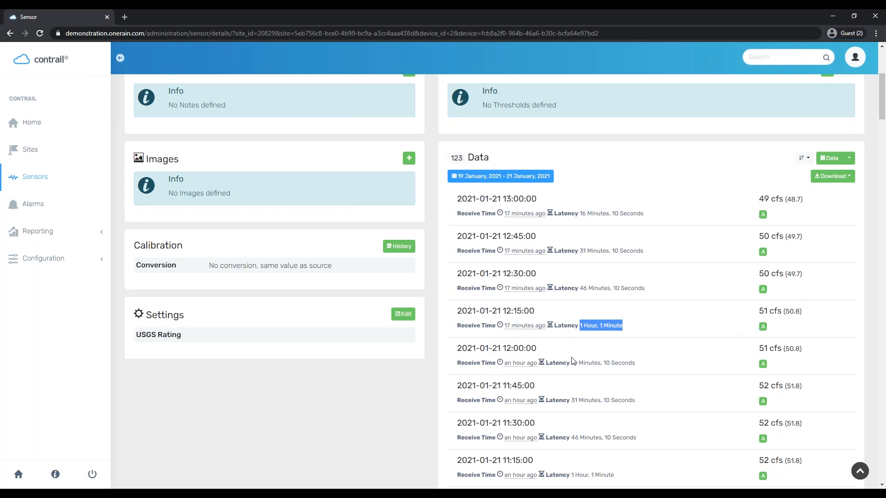
drag(759, 199, 784, 201)
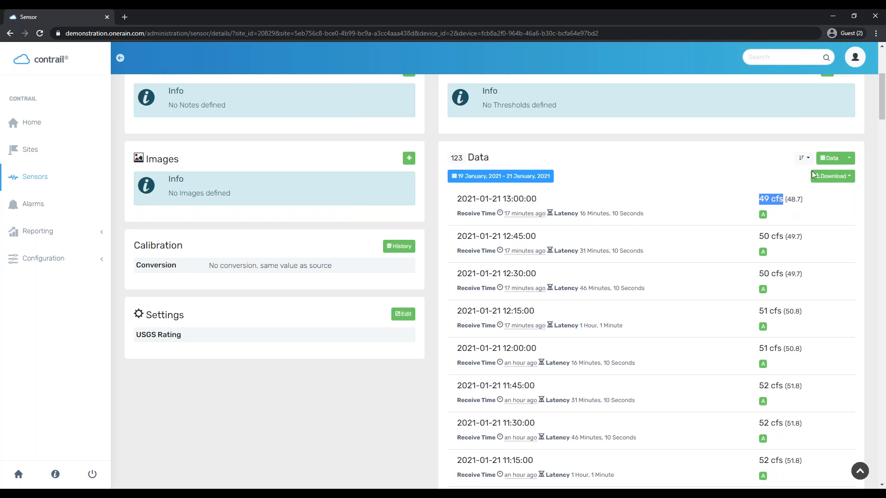
drag(787, 199, 801, 200)
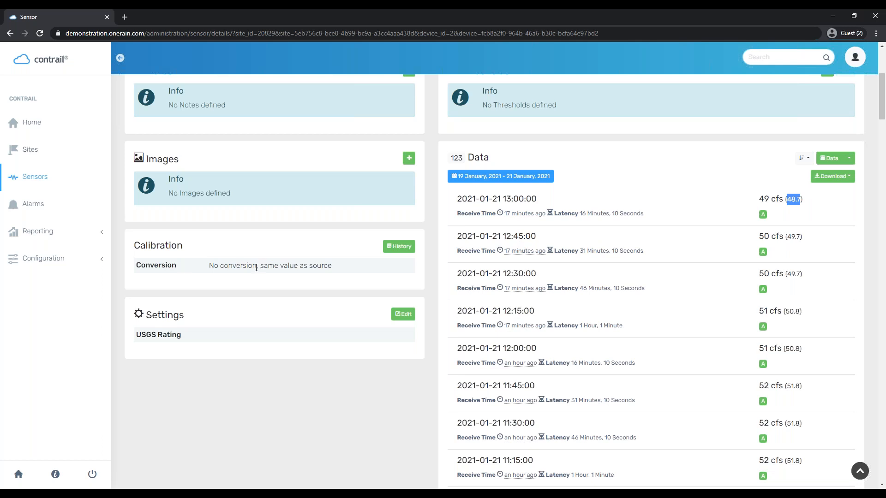
mouse_move(767, 222)
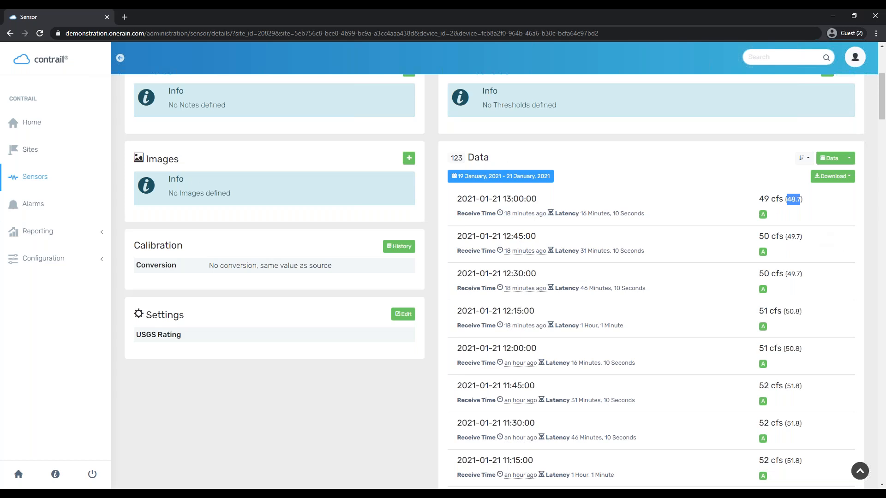
scroll(663, 261, up, 5)
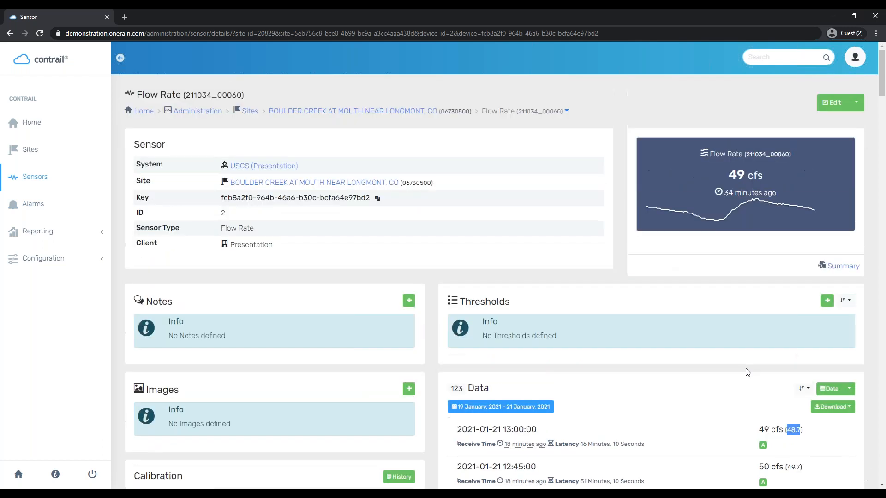
scroll(748, 372, down, 3)
click(537, 274)
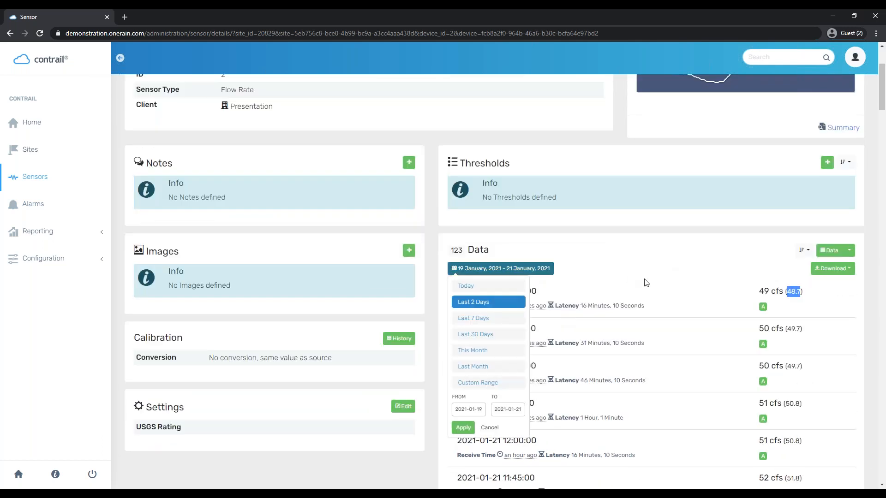
click(733, 265)
click(828, 250)
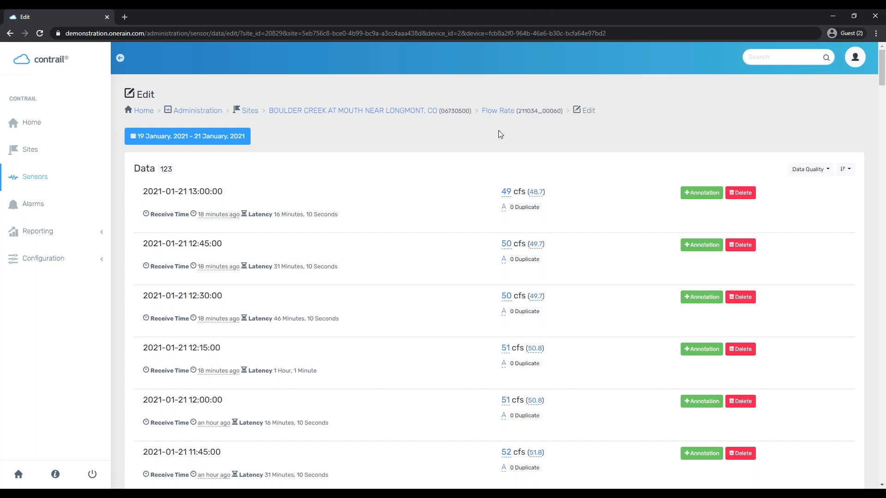
click(11, 33)
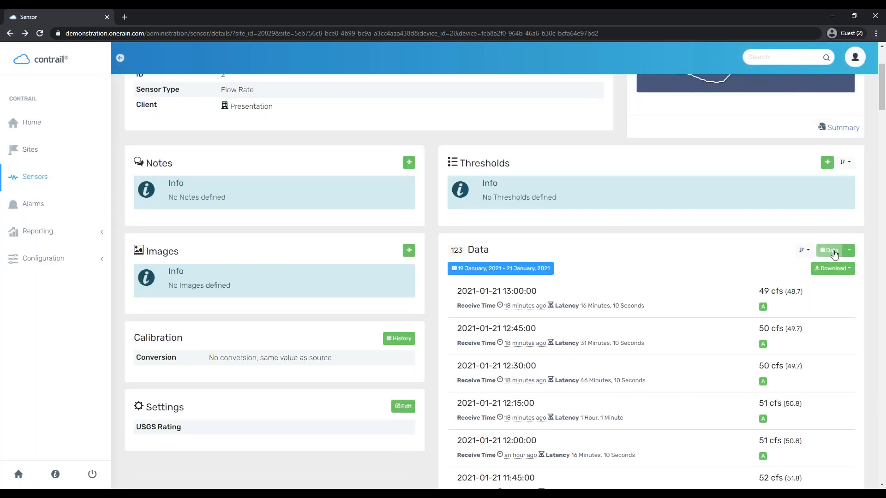
click(849, 252)
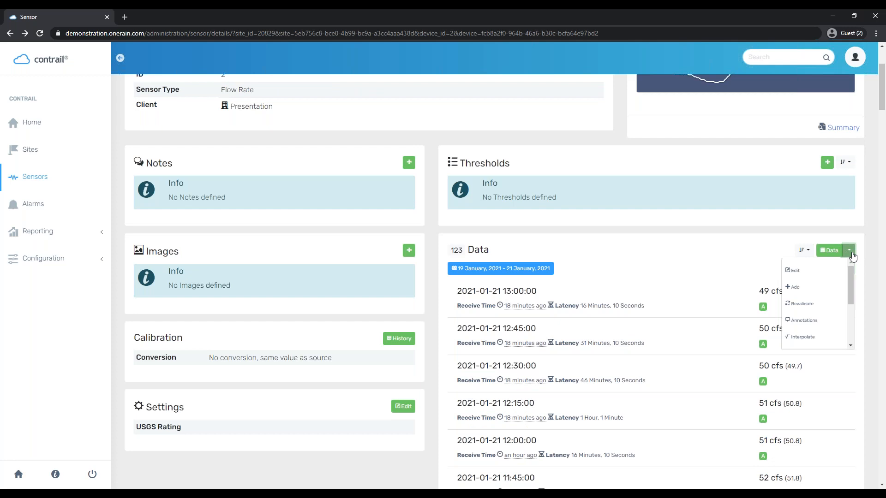
click(838, 306)
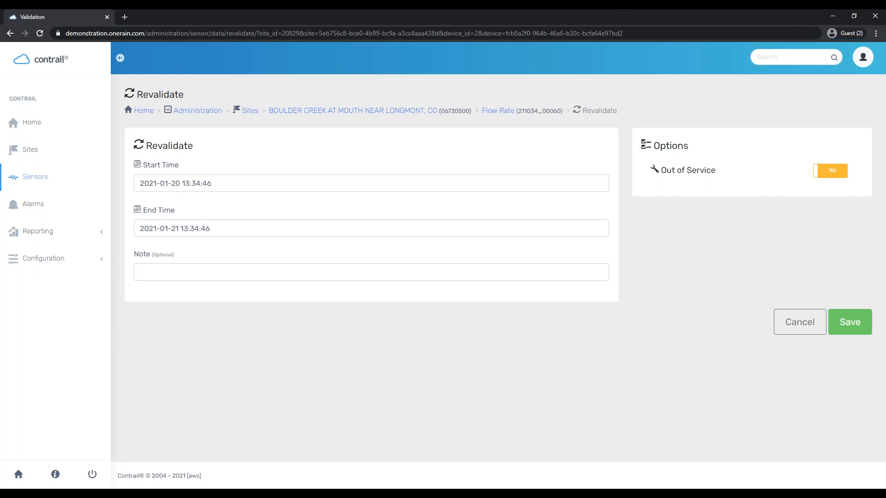
click(505, 111)
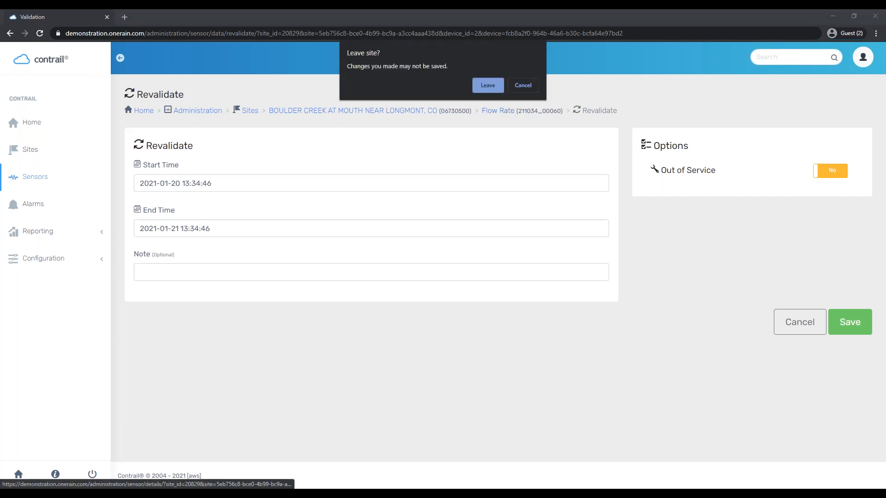
click(491, 85)
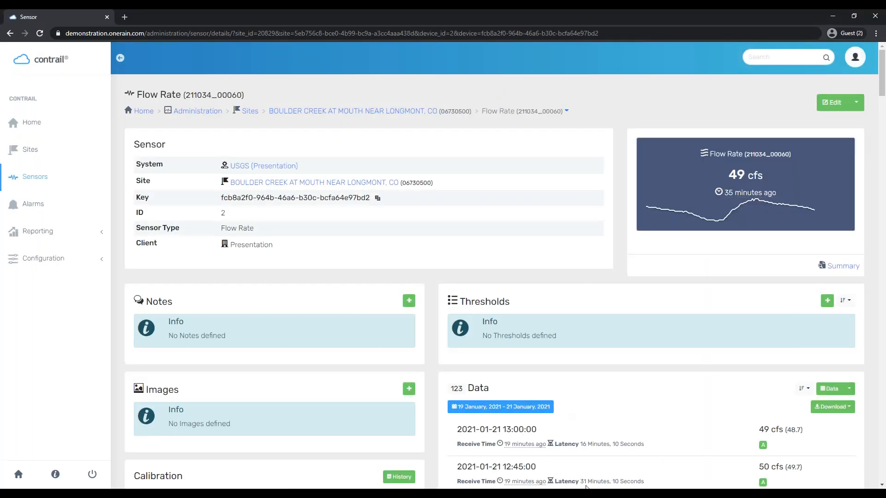
scroll(586, 487, down, 1)
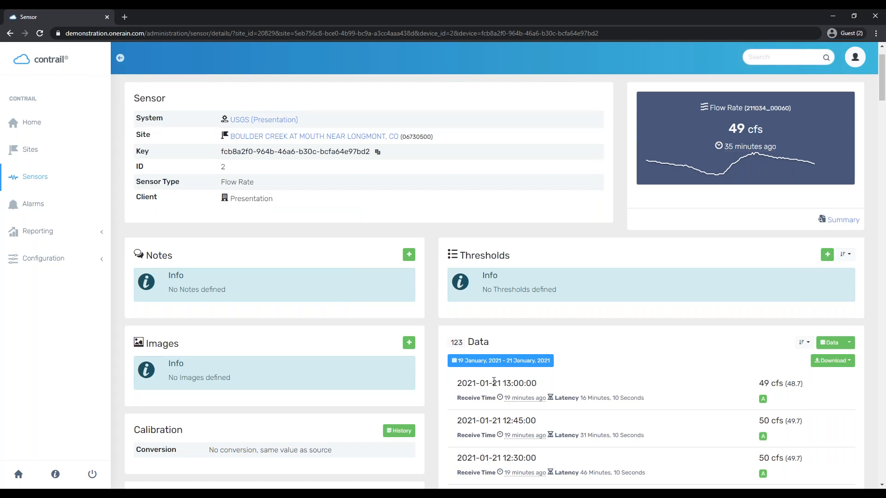
scroll(641, 383, up, 1)
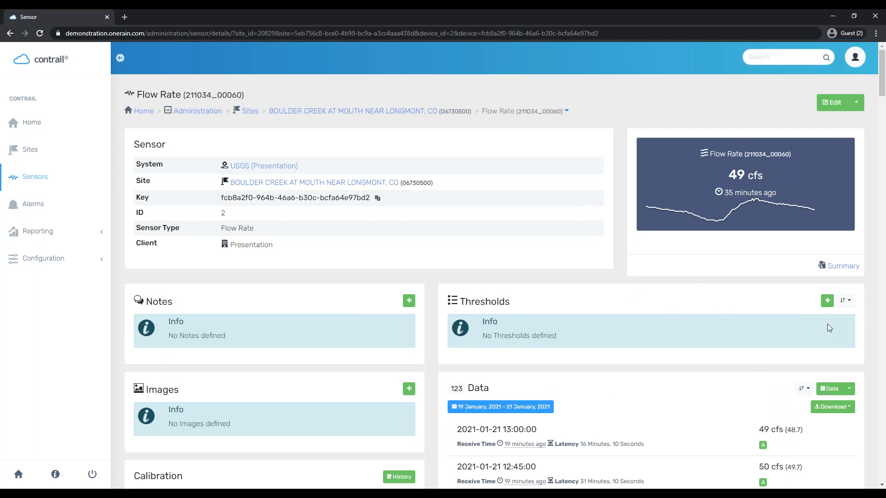
Add a threshold named and described 'Peak Flow Rate', Informational level, value 1000
click(827, 301)
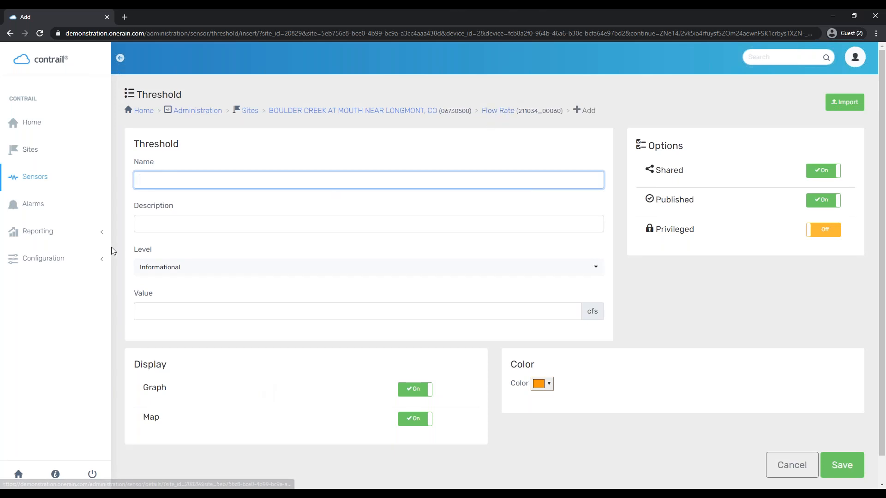
text(Peak)
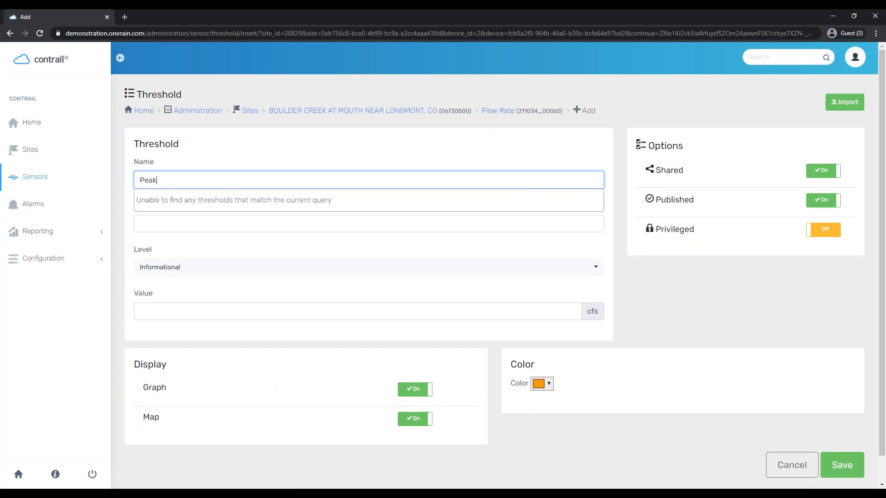
text( Flow )
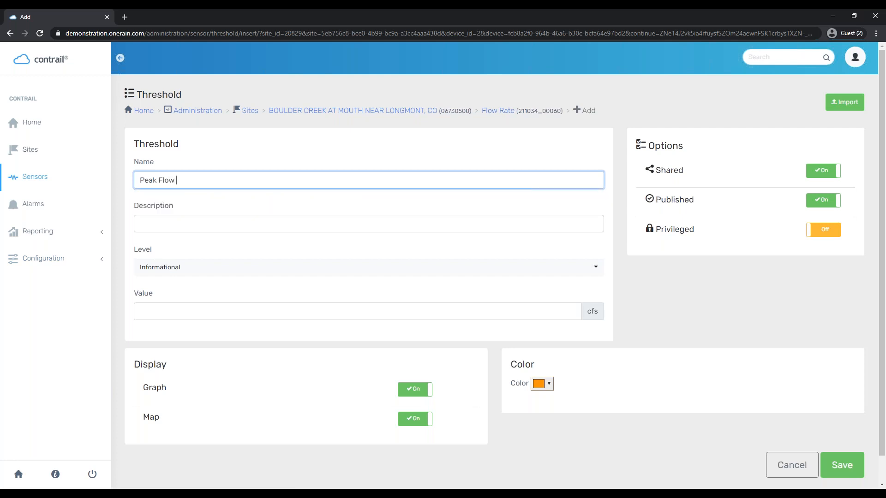
text(Rate)
key(Tab)
text(Peak Flow Rate)
click(244, 255)
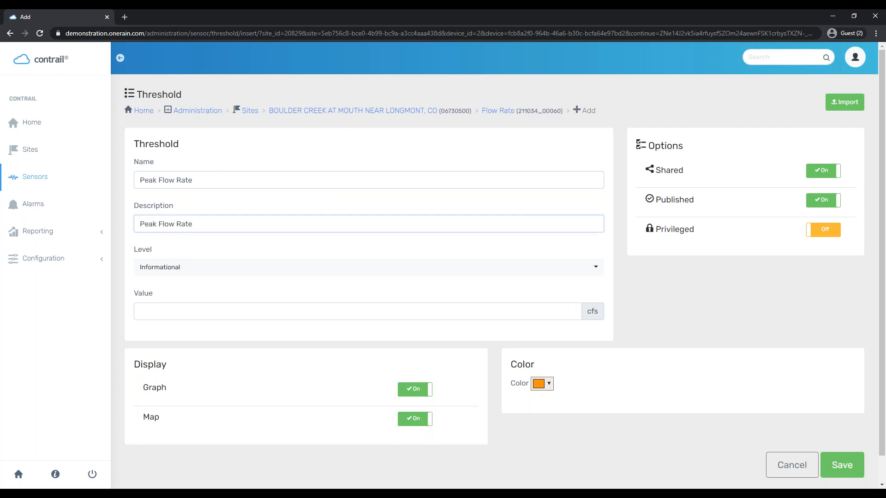
click(255, 273)
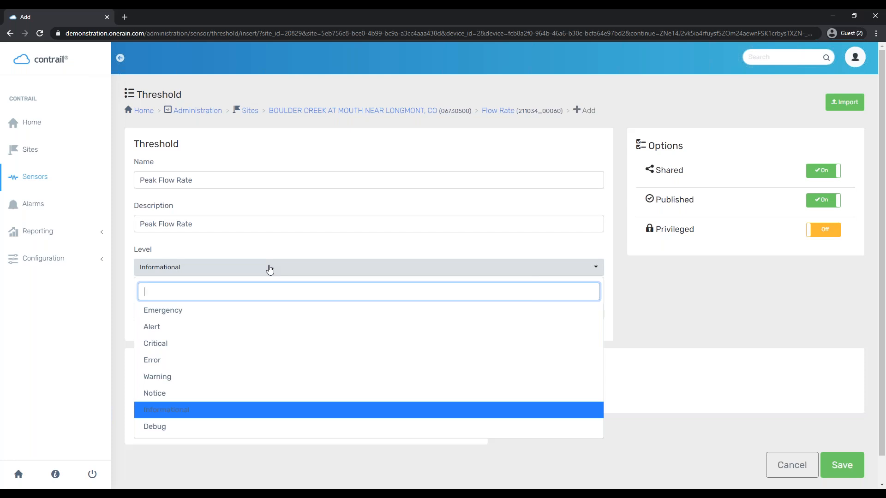
click(157, 412)
click(154, 309)
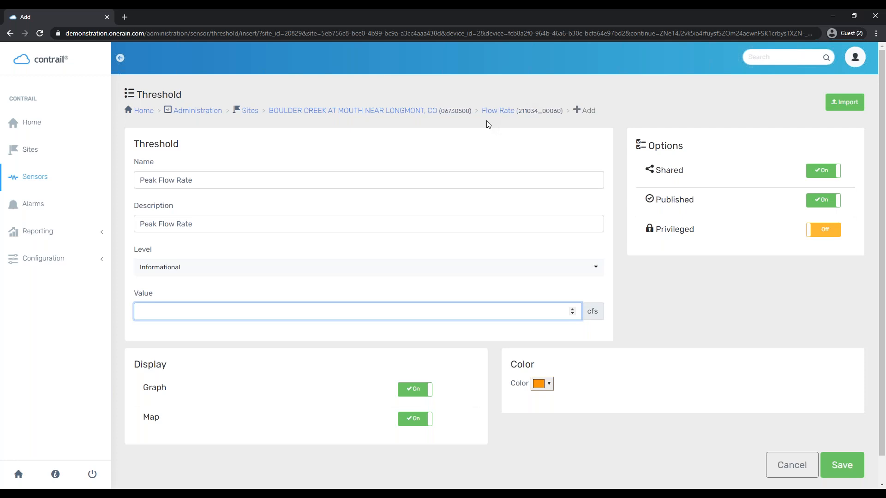
text(1000)
Make the Peak Flow Rate threshold red, review its Graph and Map options, and save it
click(541, 384)
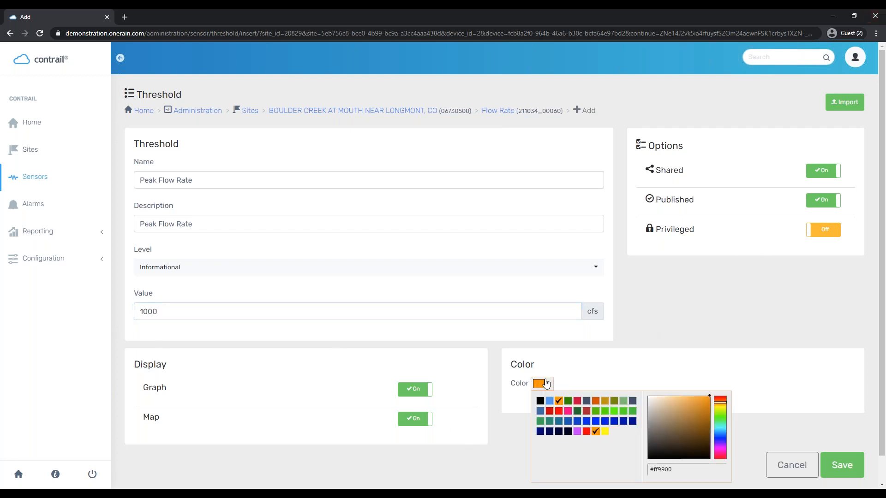
click(587, 431)
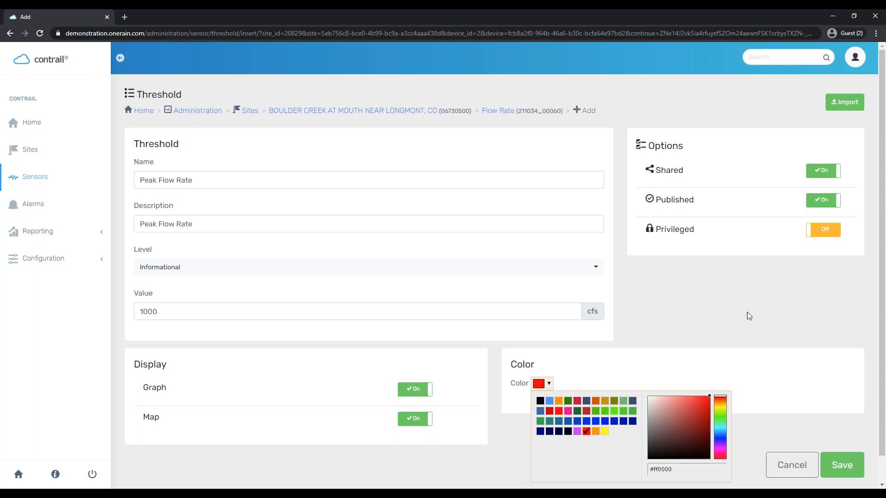
click(718, 270)
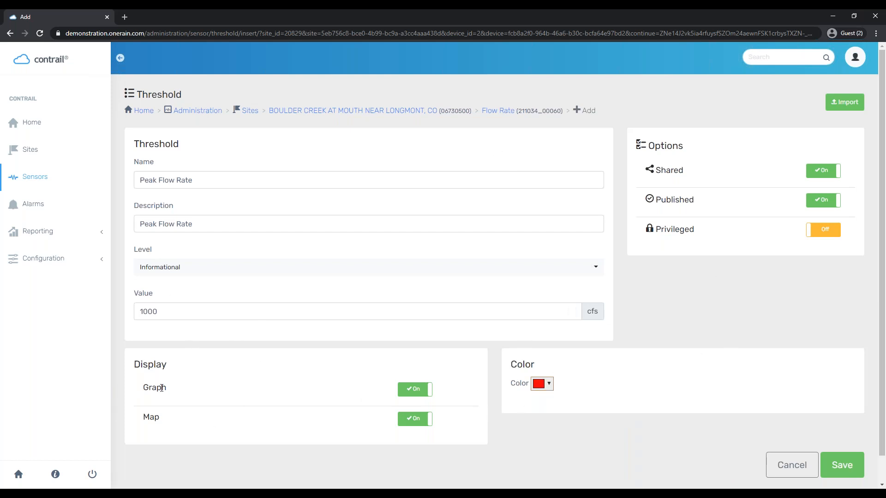
drag(143, 387, 206, 402)
drag(209, 425, 134, 420)
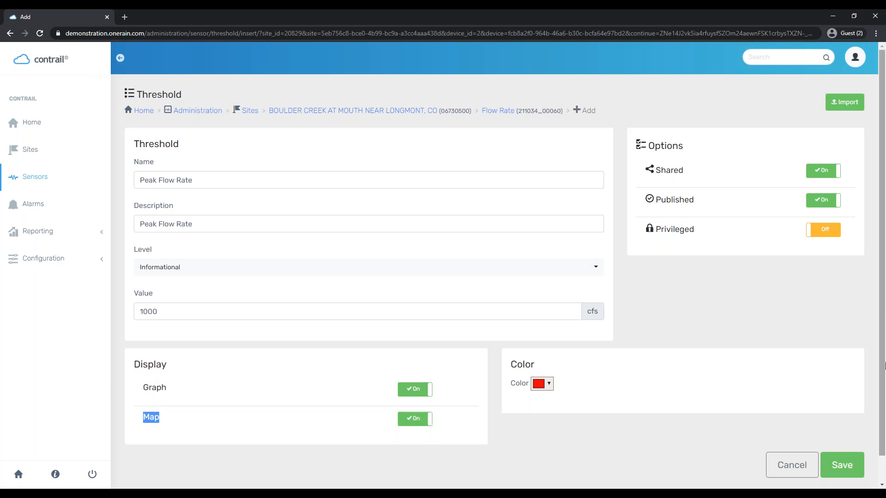
click(841, 465)
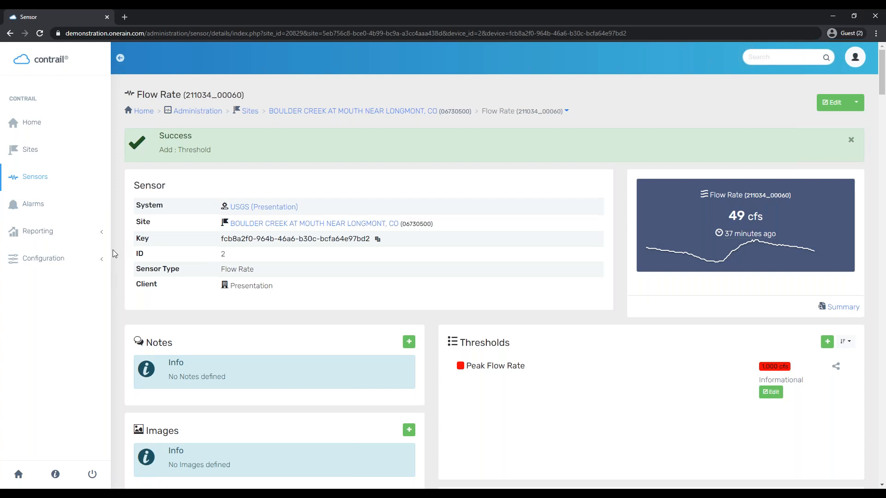
click(104, 262)
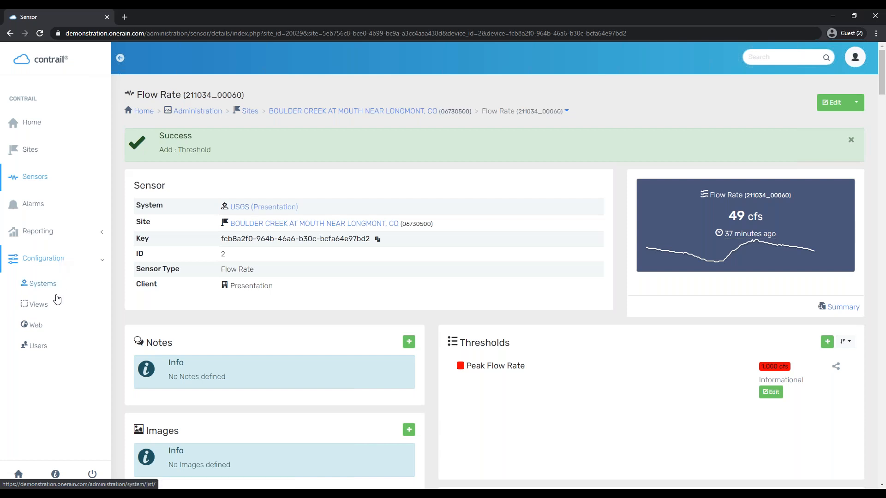
click(46, 309)
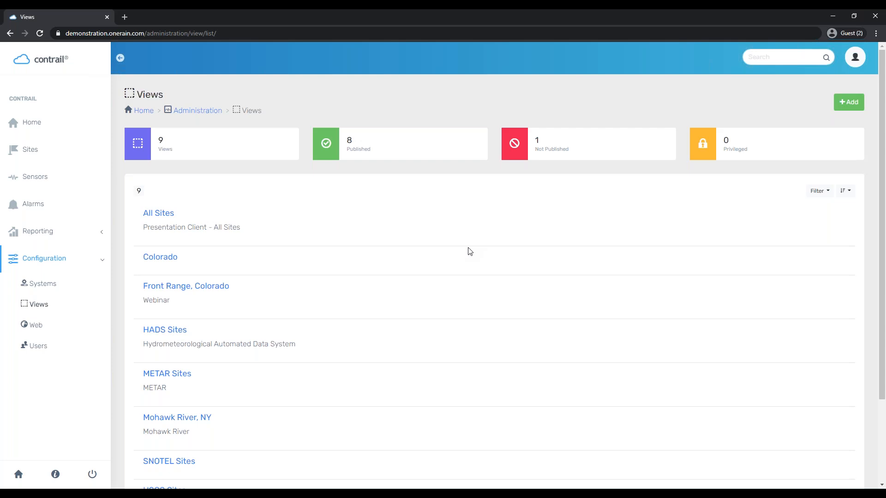
scroll(253, 283, down, 2)
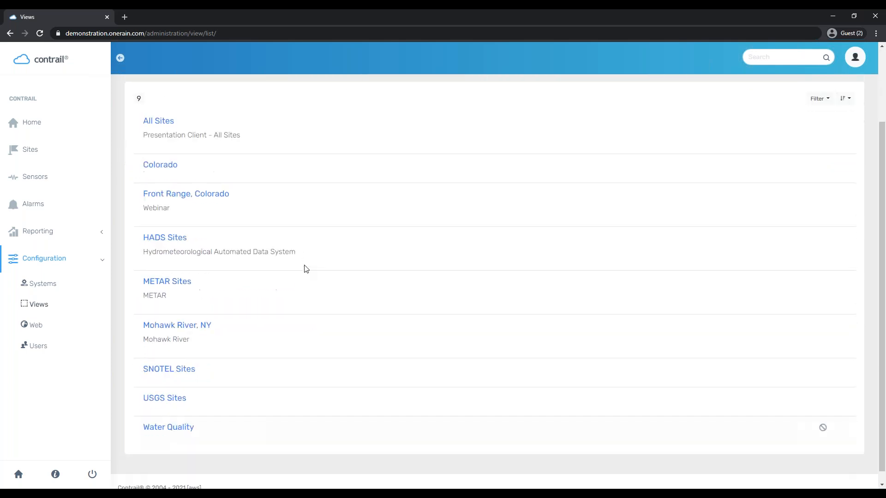
scroll(172, 148, up, 1)
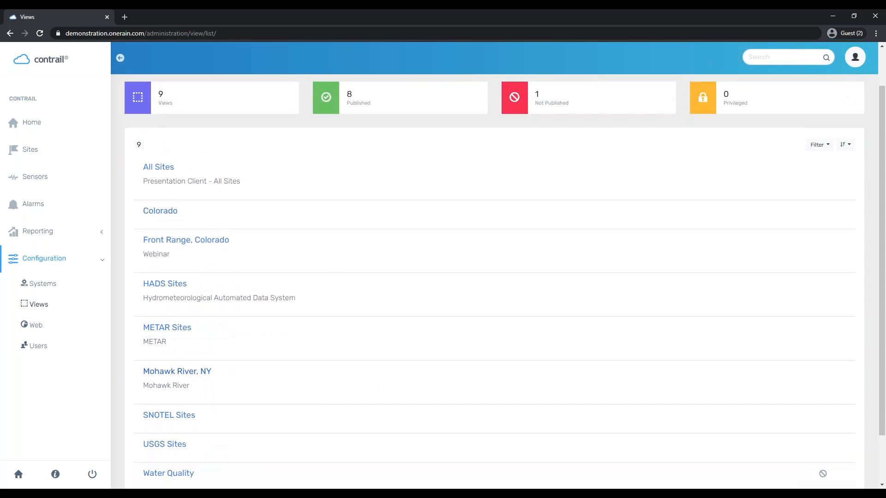
scroll(391, 379, down, 1)
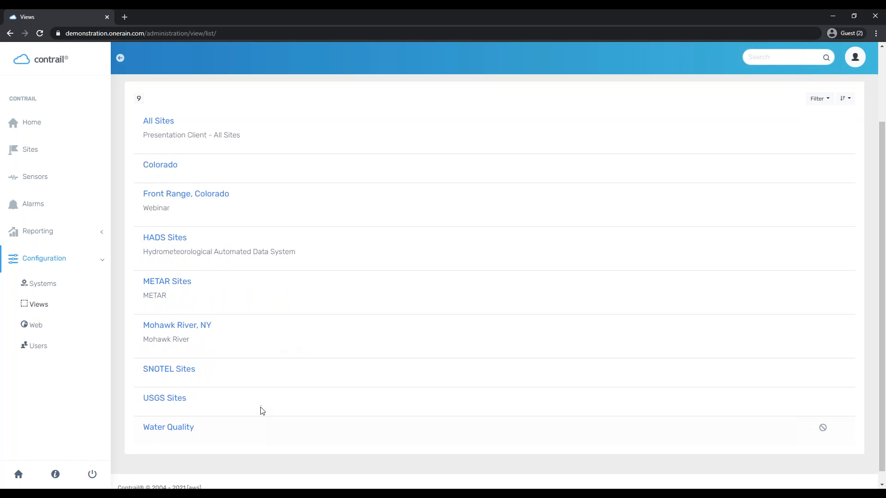
scroll(277, 397, up, 2)
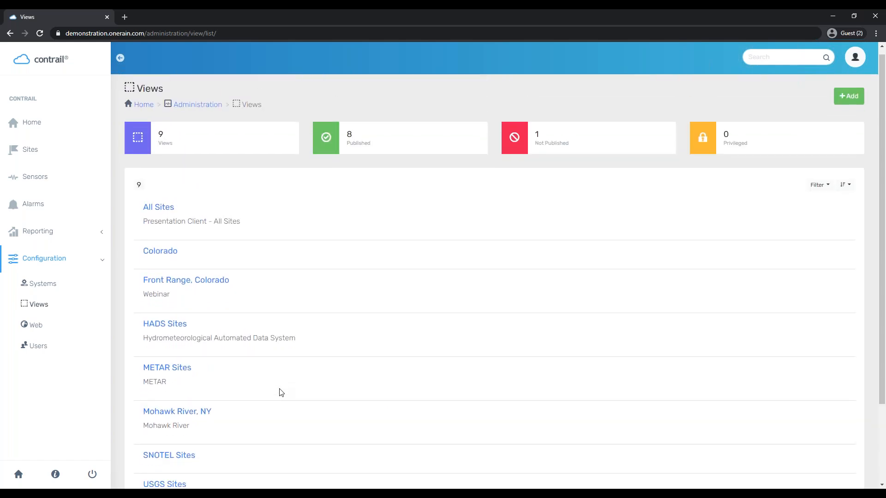
scroll(290, 387, down, 3)
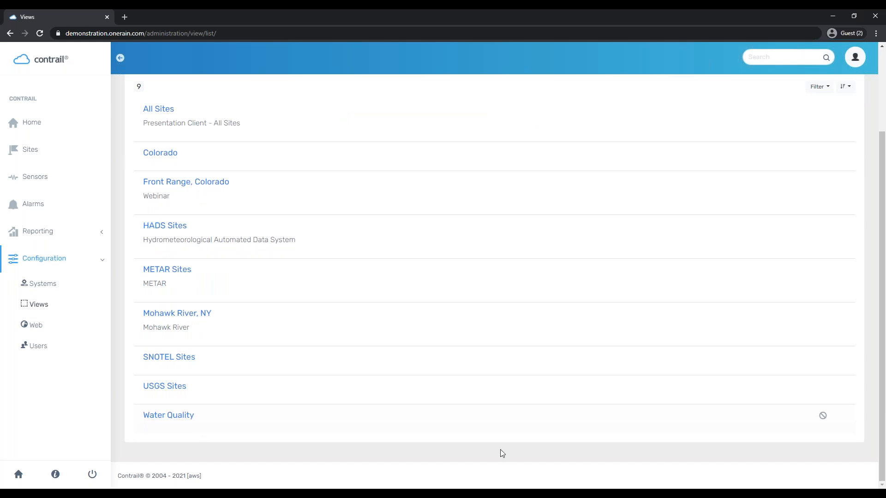
scroll(488, 415, up, 2)
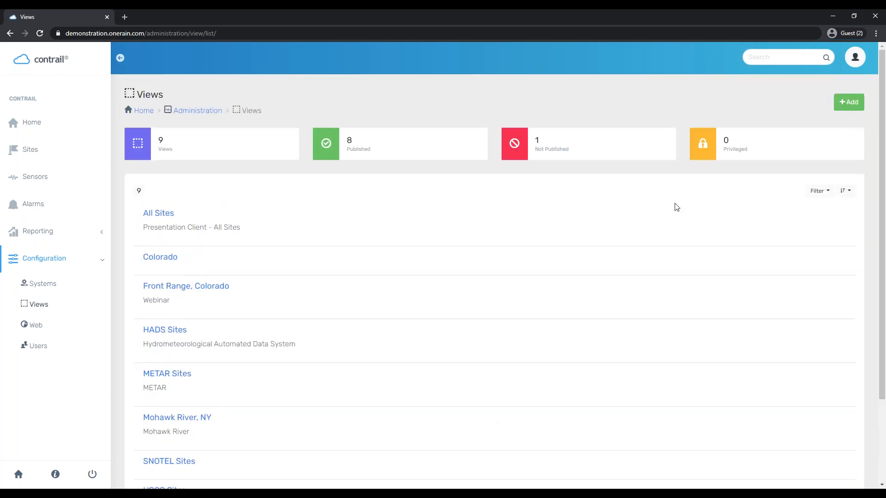
Create a 'Weather Stations' view with the same description, then choose Edit > Sites
click(848, 102)
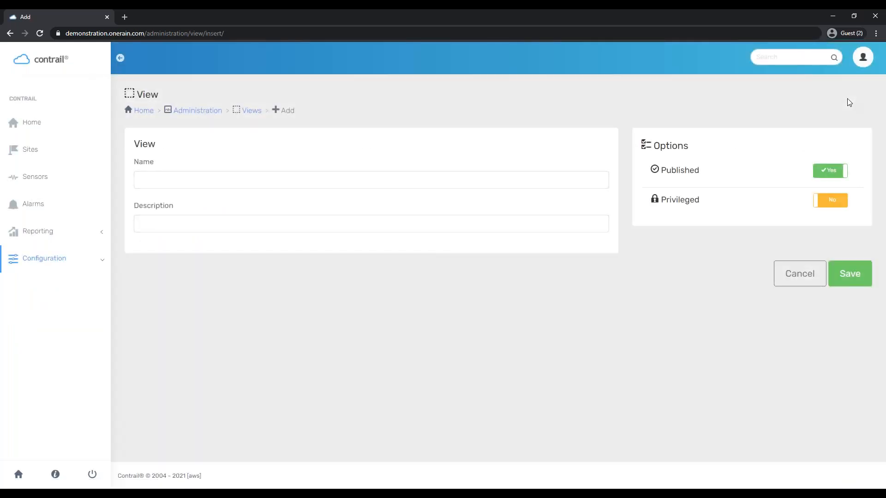
click(179, 185)
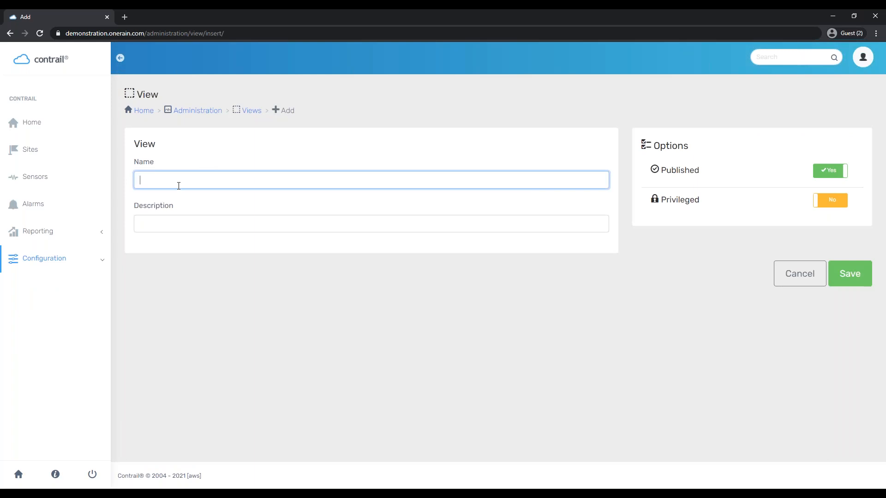
text(Weather Stations)
key(ctrl+a)
key(ctrl+c)
key(Tab)
key(ctrl+v)
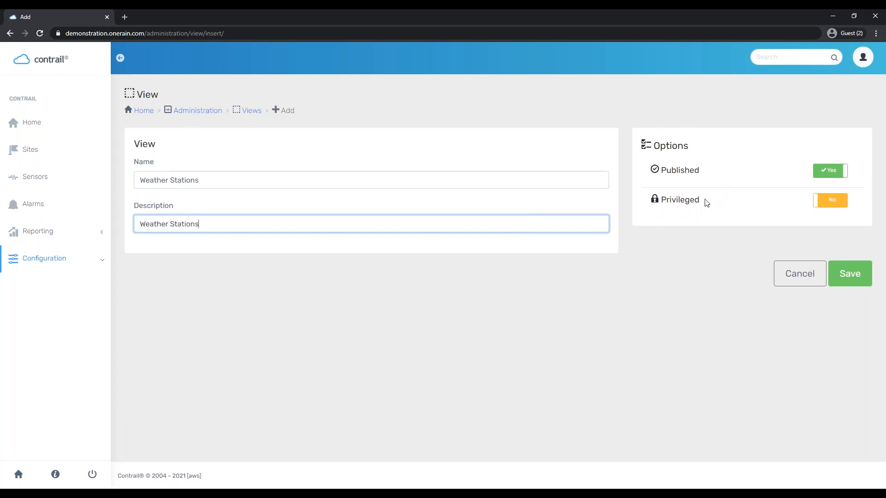
click(864, 281)
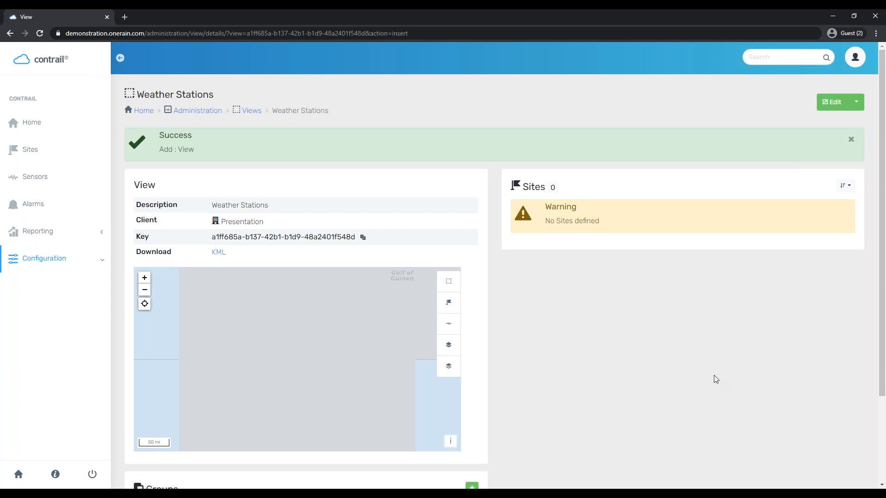
click(857, 103)
click(841, 150)
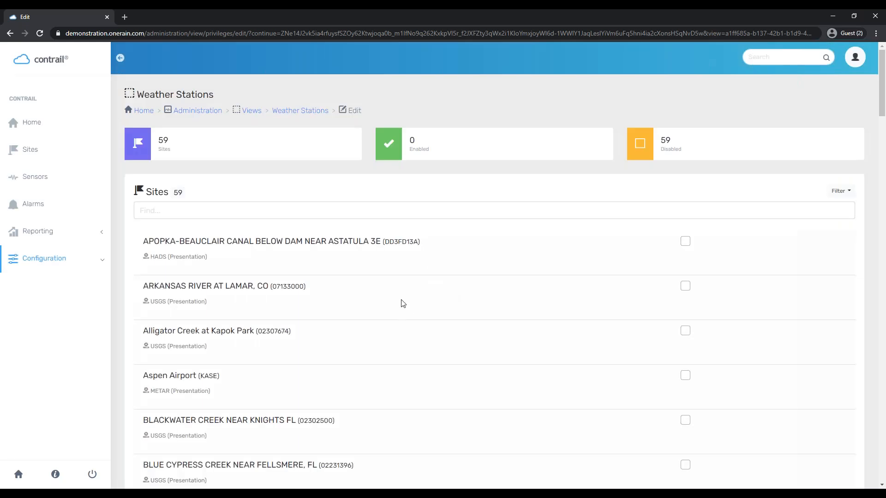
Filter sites by METAR and enable Aspen, Boulder, Grand Junction, ST PETERSBURG, Pueblo and Longmont airports
click(373, 203)
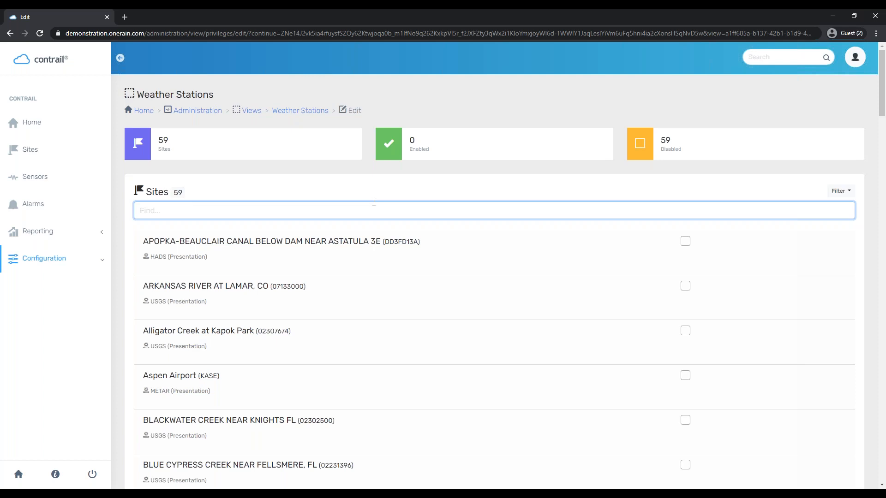
text(ME)
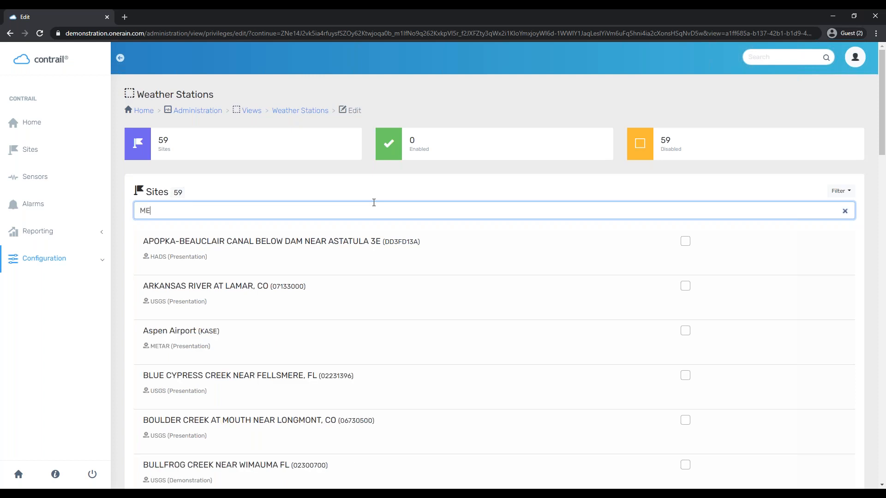
text(TAR)
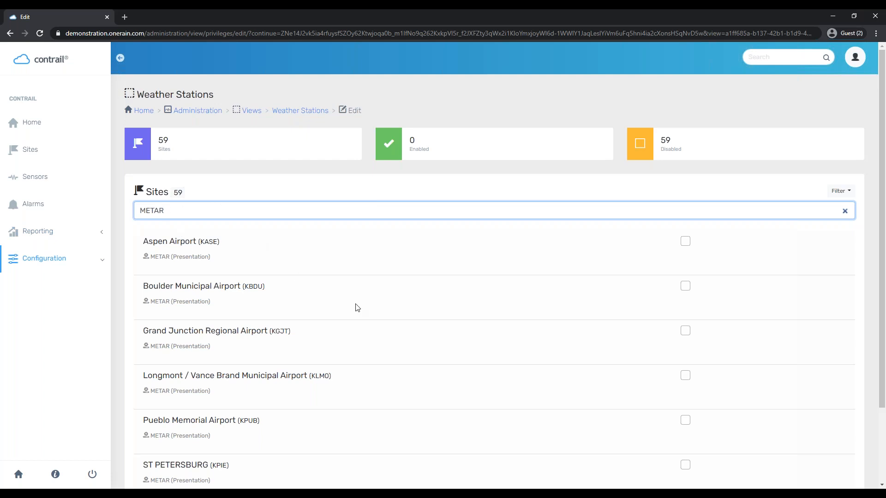
click(685, 242)
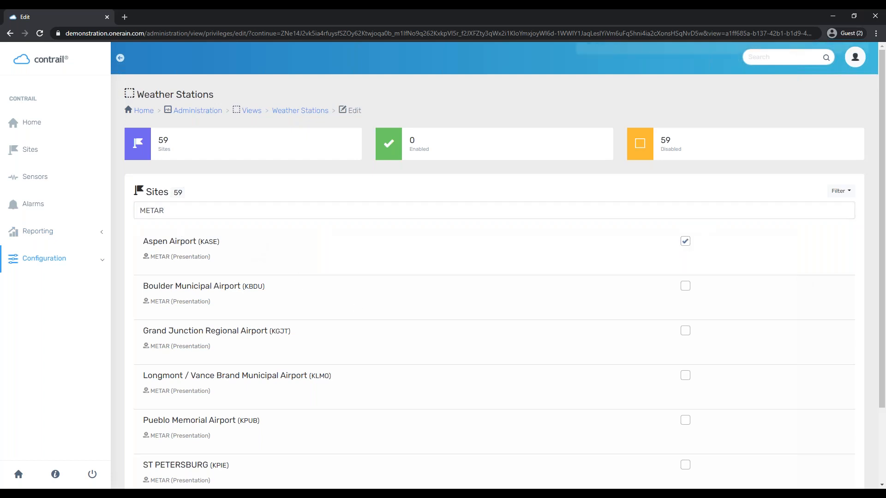
click(685, 286)
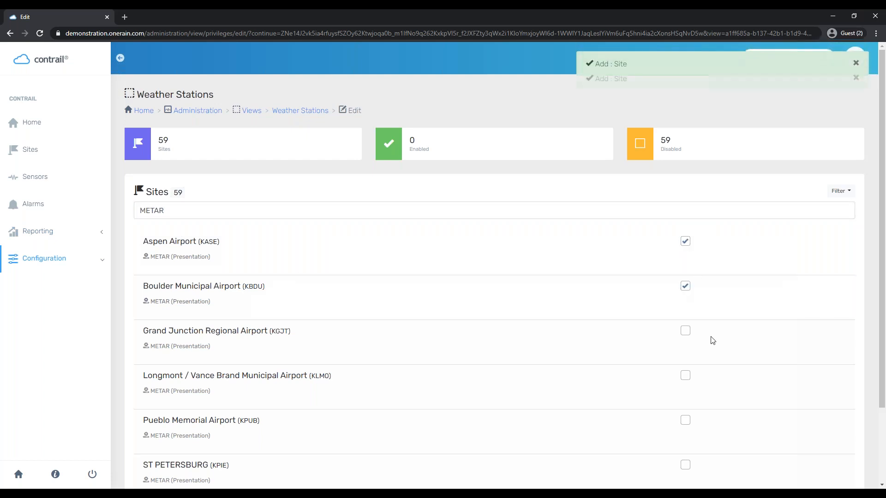
click(685, 332)
scroll(760, 324, down, 2)
click(685, 373)
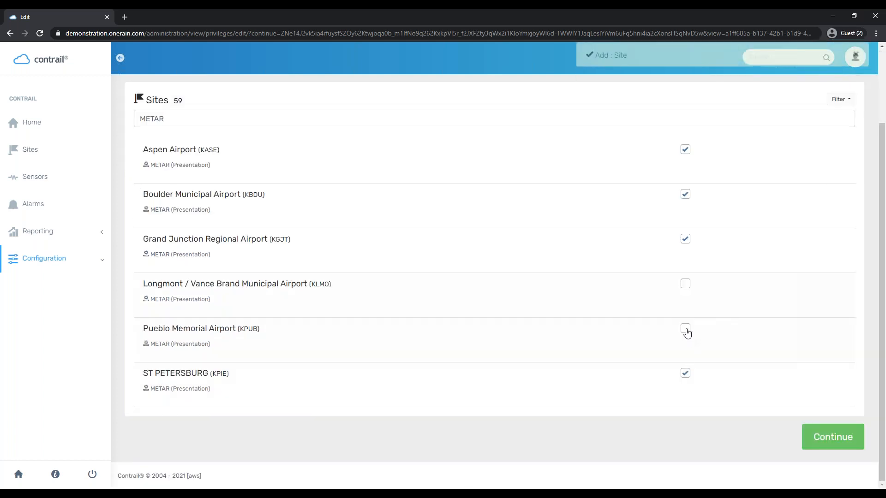
click(685, 329)
click(685, 284)
scroll(777, 392, up, 2)
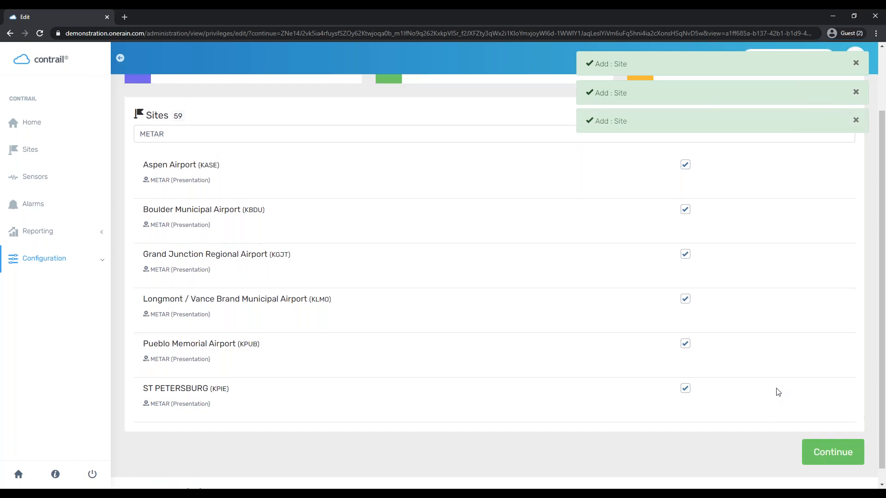
Filter by 'OneR', enable OneRain Weather Station, then clear the filter to list all sites
double_click(183, 210)
text(O)
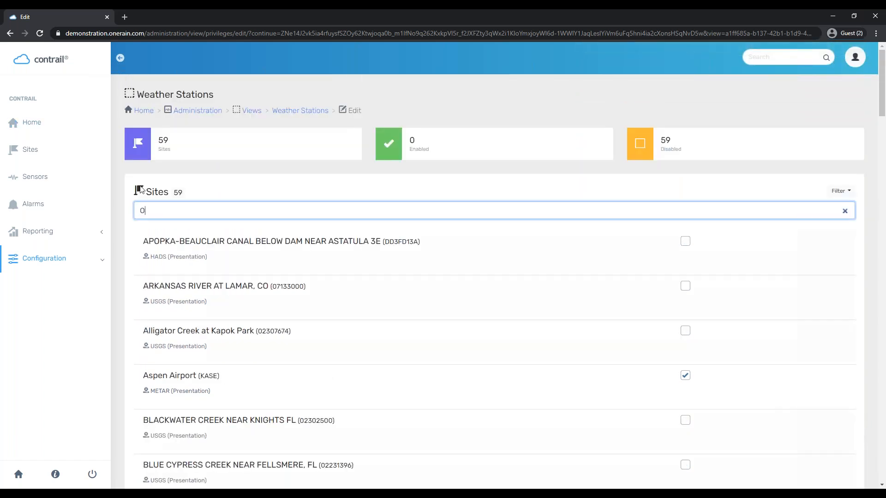
text(neR)
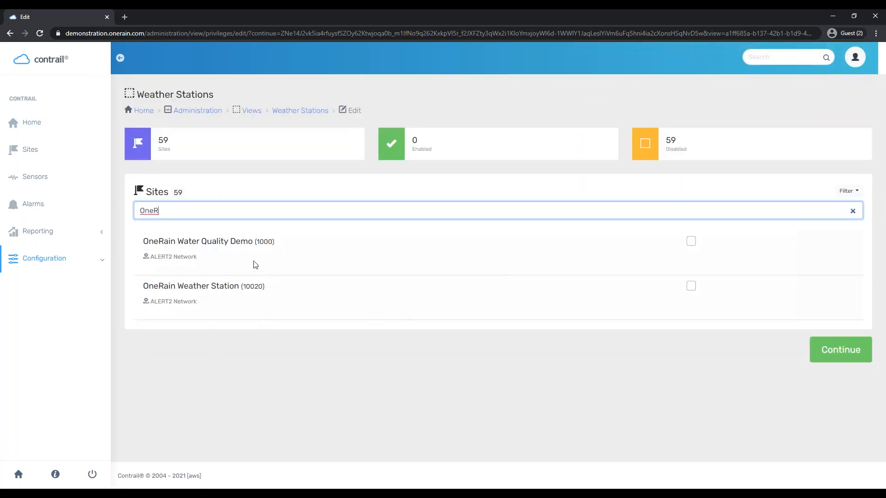
click(690, 286)
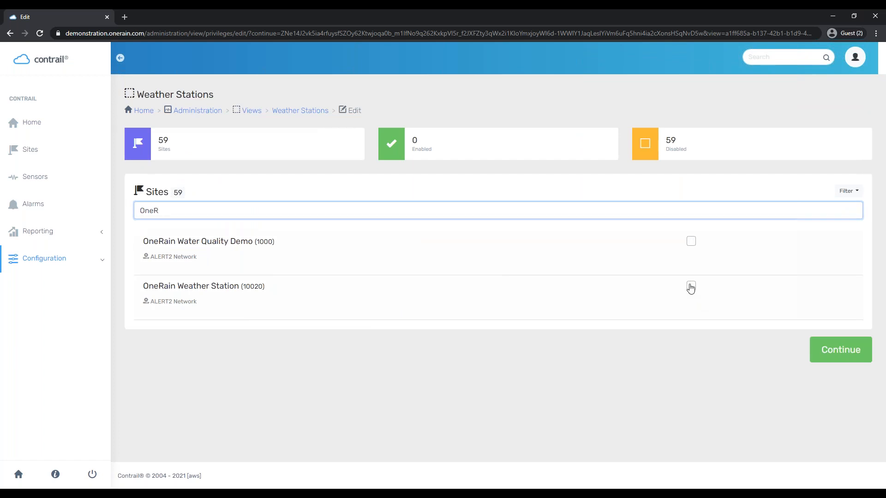
double_click(190, 210)
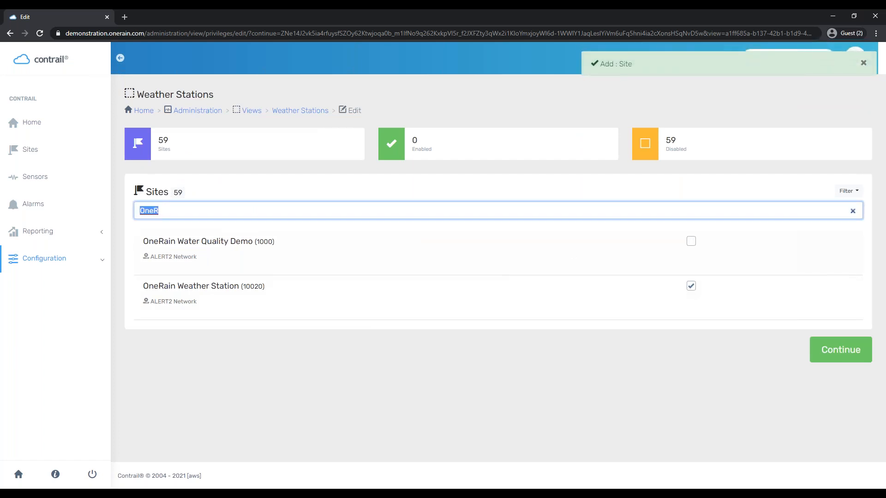
key(BackSpace)
scroll(684, 178, down, 1)
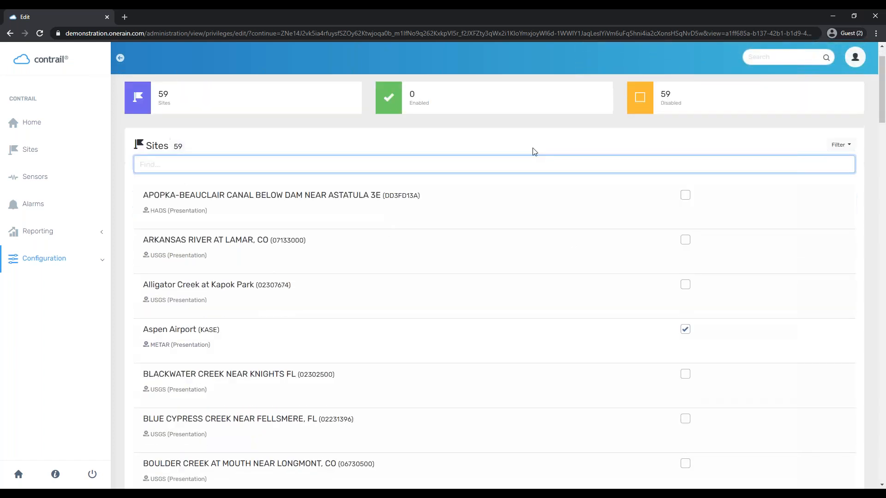
scroll(534, 151, up, 1)
scroll(682, 251, down, 20)
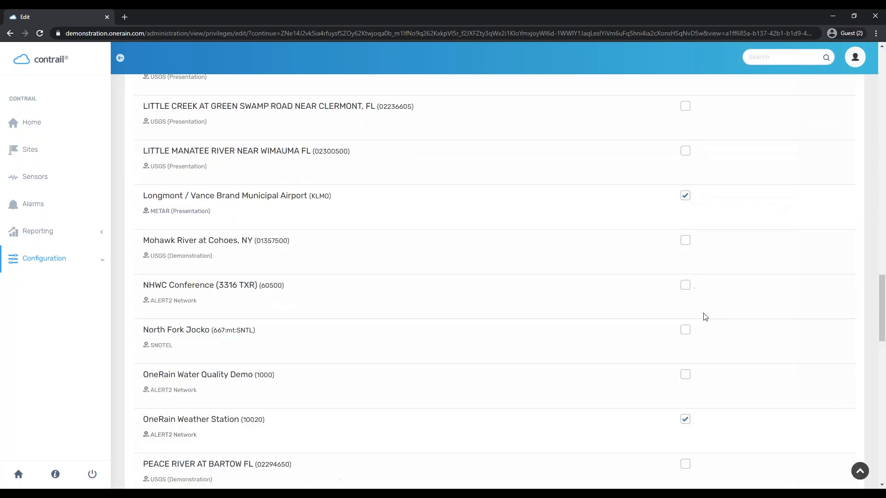
scroll(691, 323, down, 10)
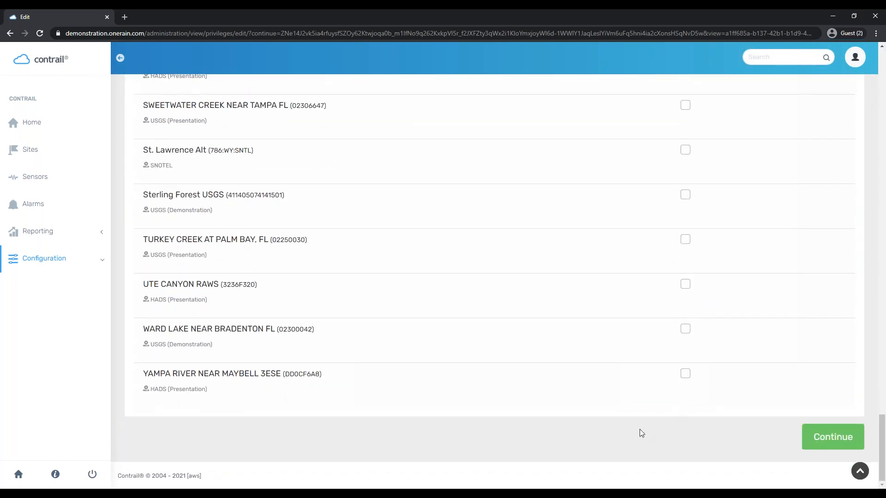
Confirm the 7-site assignment and pan the map to inspect the station markers, including Florida
click(831, 436)
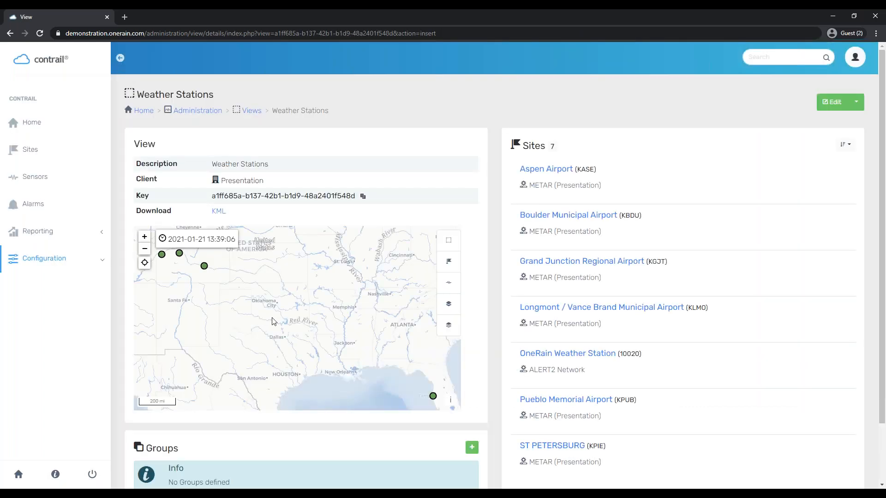
drag(253, 294, 291, 319)
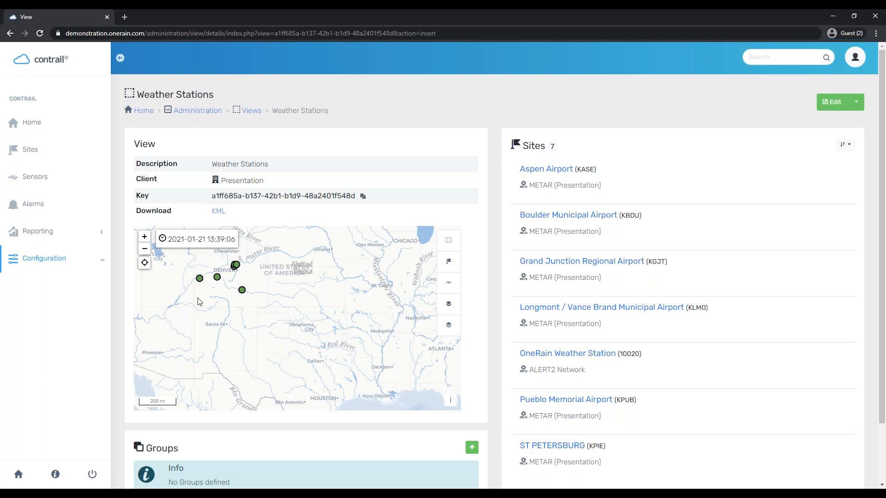
mouse_move(342, 316)
mouse_down()
mouse_move(247, 276)
mouse_move(287, 278)
mouse_move(298, 325)
mouse_up()
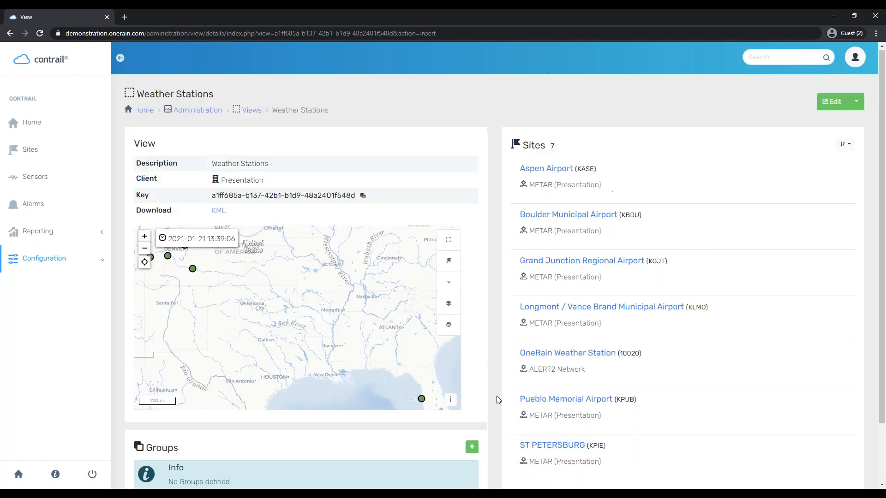
scroll(428, 396, up, 1)
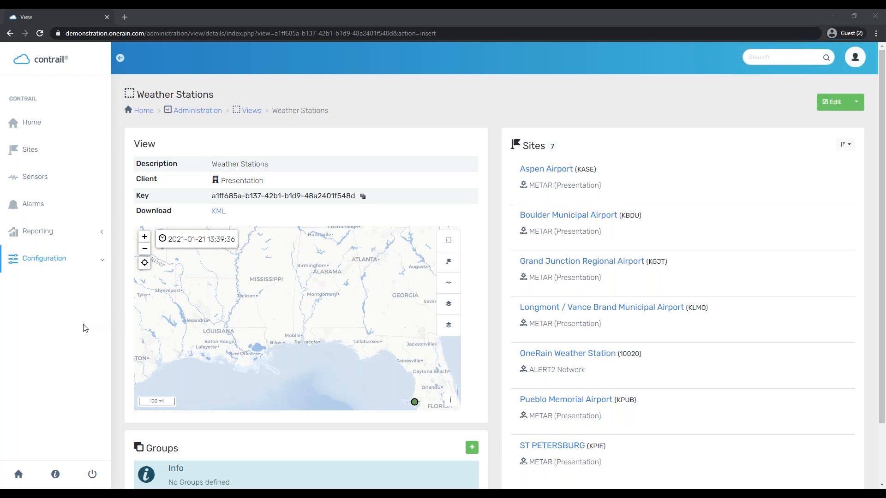
Open the Alarms overview showing 3 alarms, 11 rules, 8 contacts and 6 groups
click(66, 203)
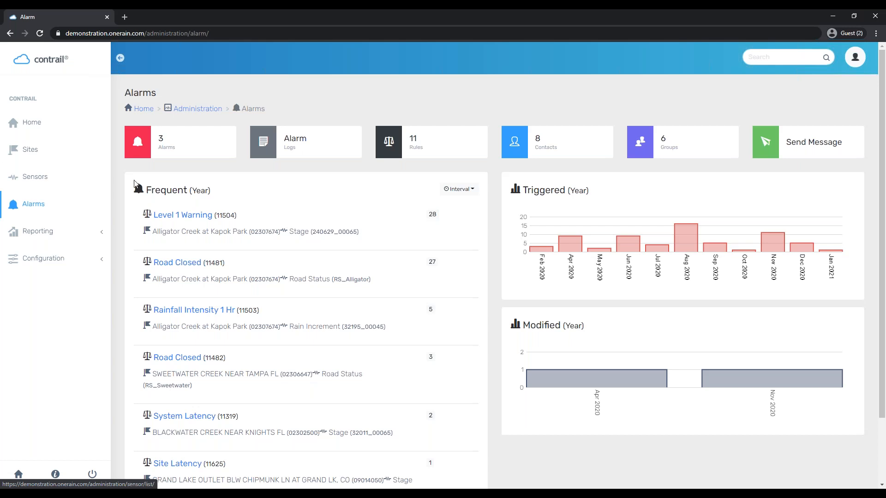
Open the alarm Contacts list, look over its 8 contacts, and start adding a new contact
click(560, 141)
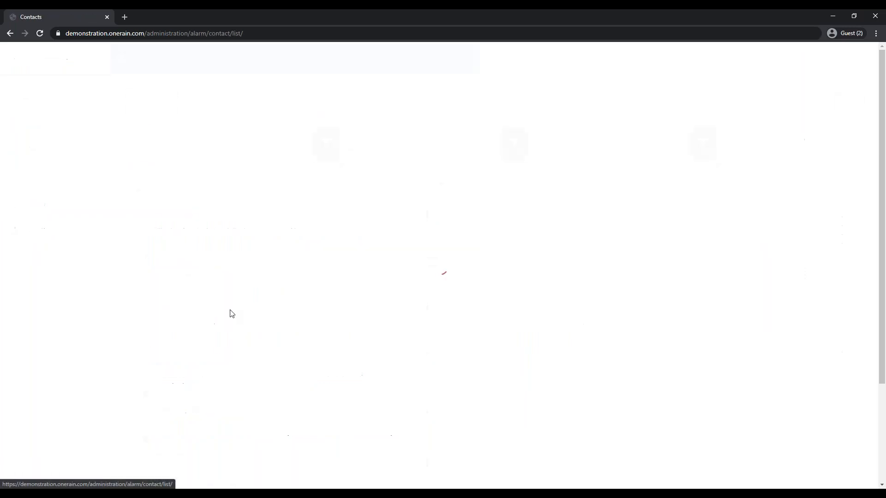
scroll(263, 216, down, 2)
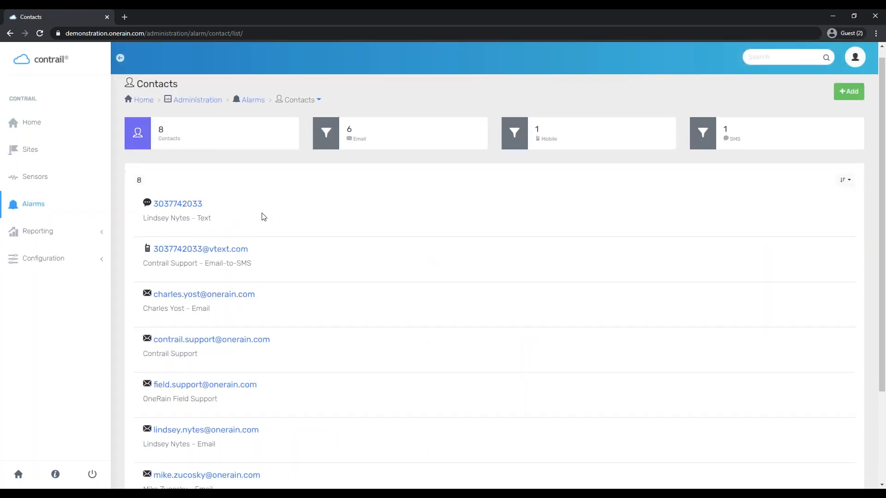
scroll(449, 375, up, 1)
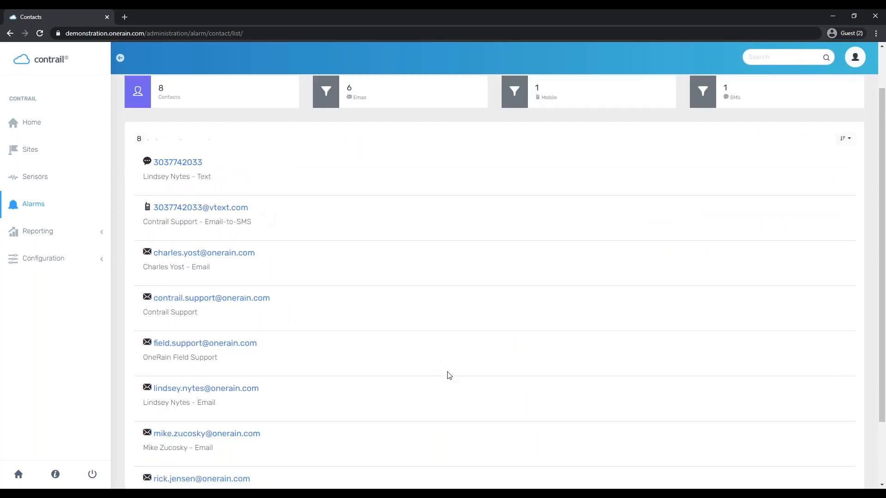
scroll(247, 202, down, 1)
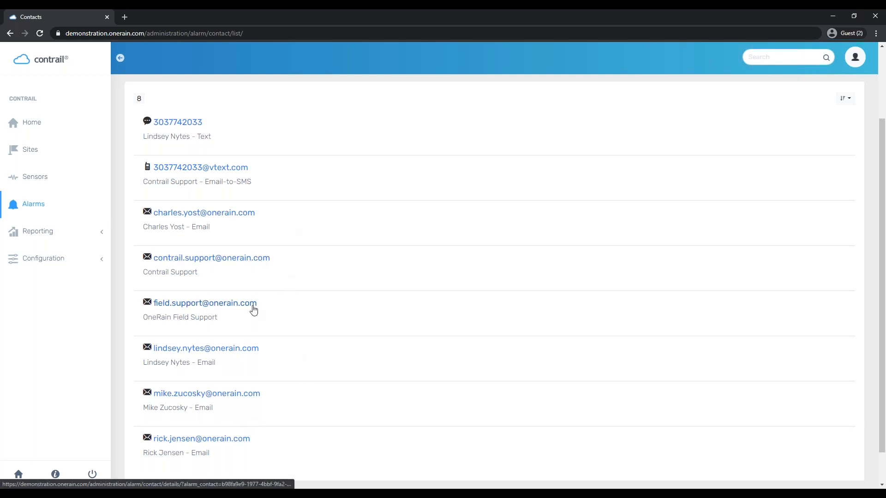
scroll(316, 422, up, 2)
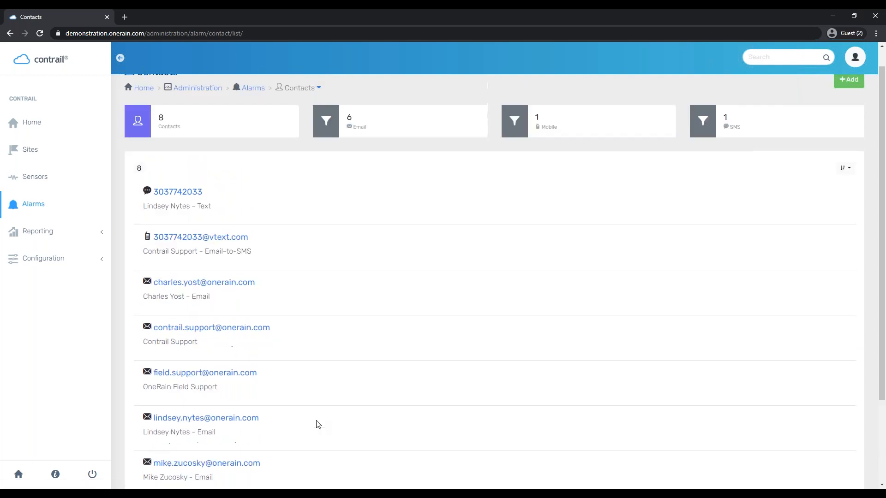
scroll(316, 422, down, 1)
scroll(311, 396, up, 1)
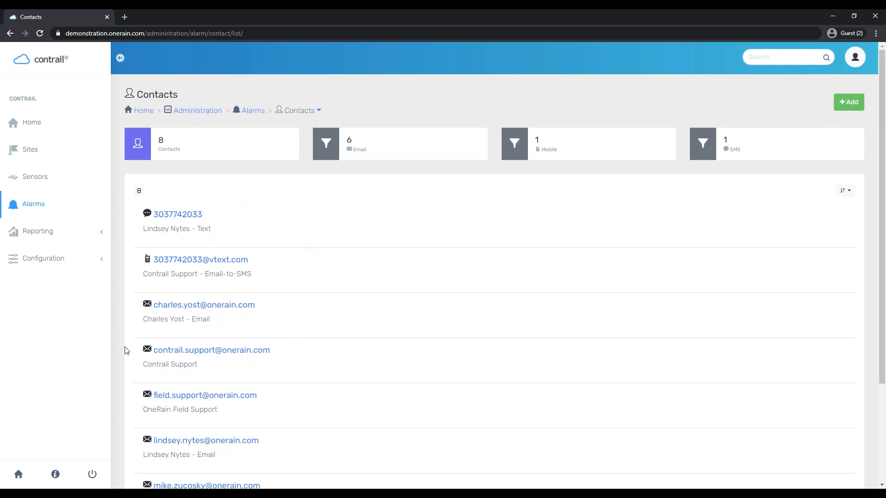
scroll(192, 341, down, 2)
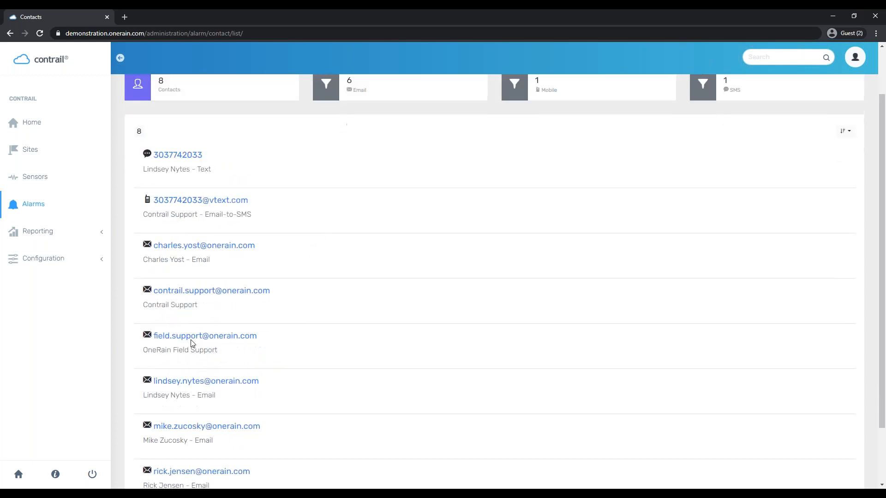
scroll(331, 341, up, 2)
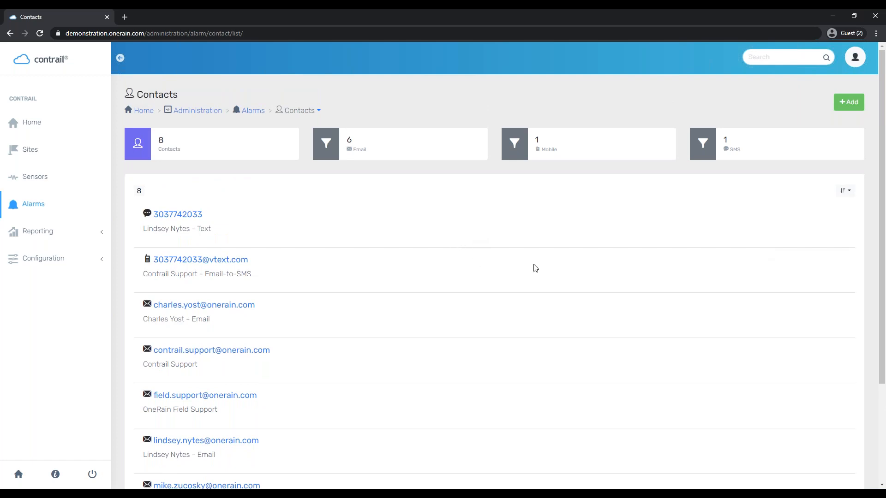
click(852, 102)
Enter the OneRain Sales e-mail address as the new contact's address
click(179, 187)
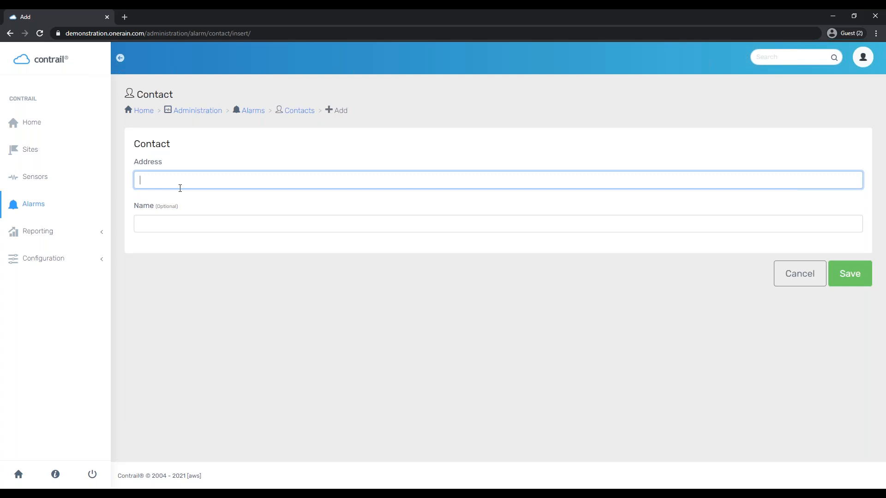
key(Tab)
Name the contact 'OneRain Sales - Email', save it, and check the 9-contact list
text(OneRain Sales - Eam)
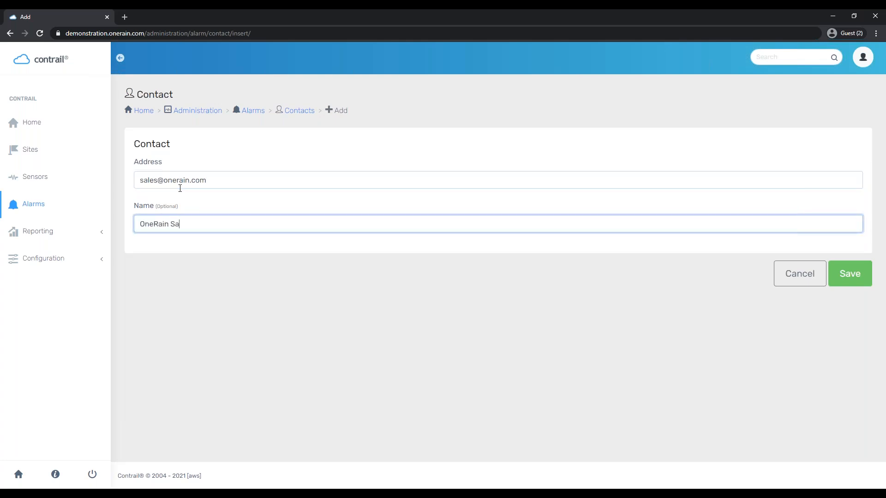
key(BackSpace)
key(BackSpace)
text(mail)
key(Return)
scroll(161, 226, down, 3)
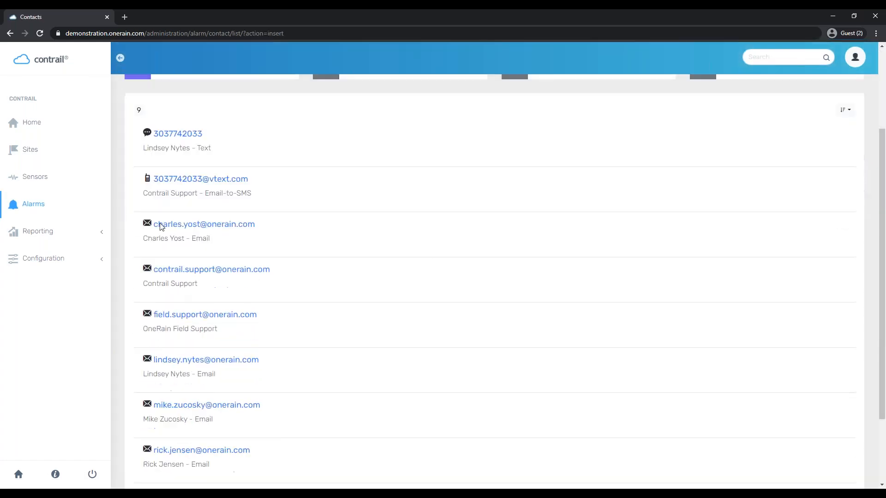
scroll(161, 226, down, 2)
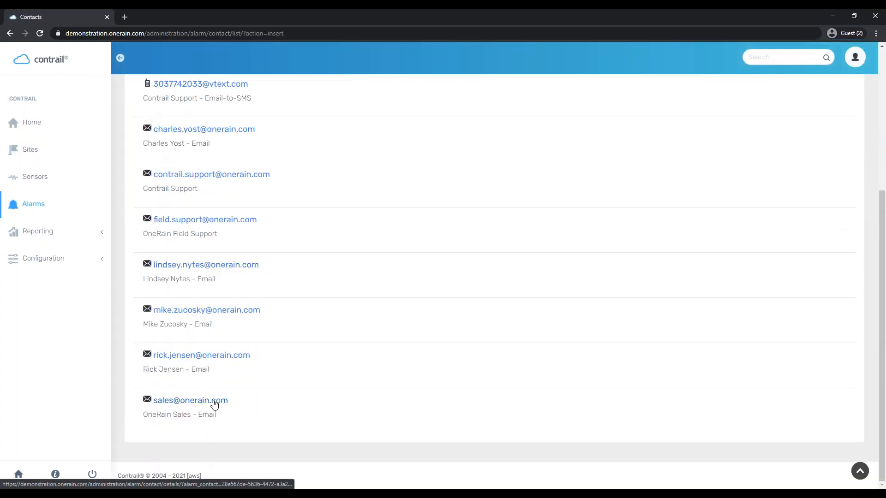
scroll(215, 404, up, 5)
scroll(217, 402, down, 1)
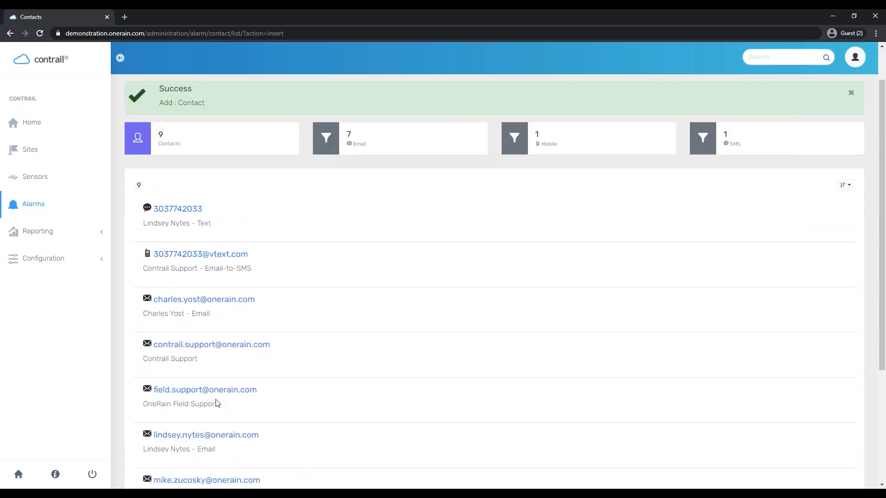
scroll(232, 418, down, 1)
Check Contrail Support's group memberships (3 of 6 enabled), then navigate back to the Alarms overview
click(236, 257)
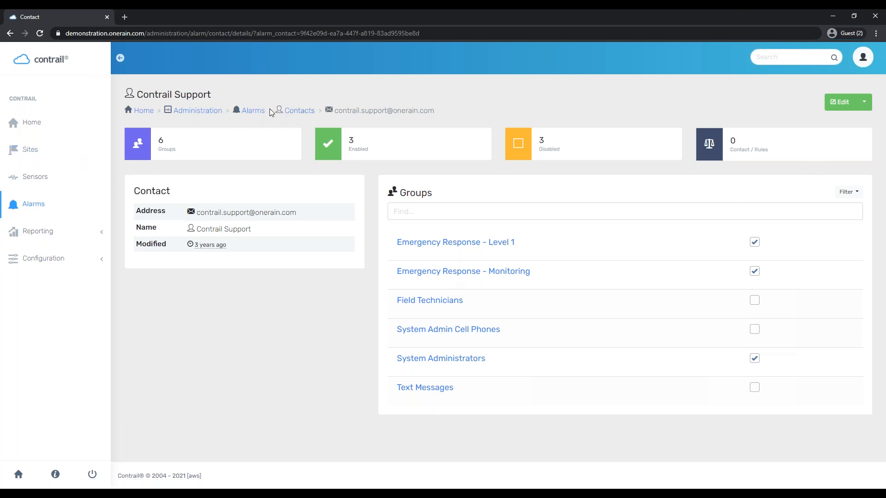
click(294, 111)
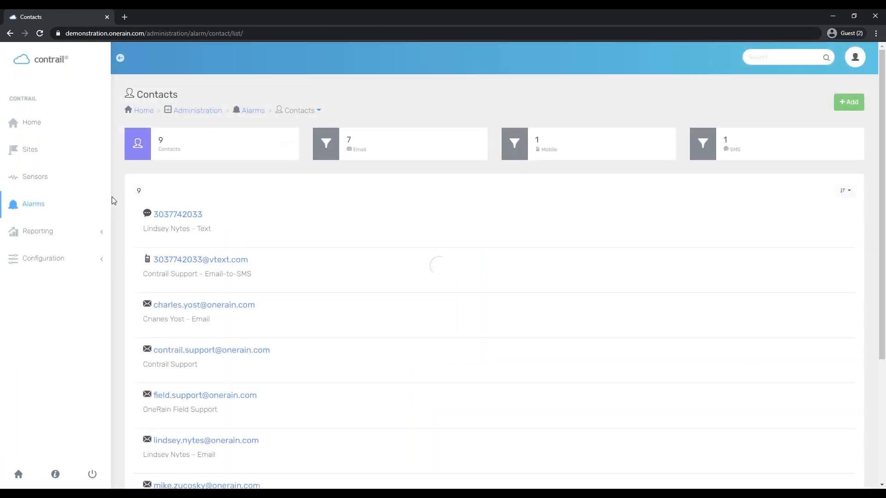
click(255, 112)
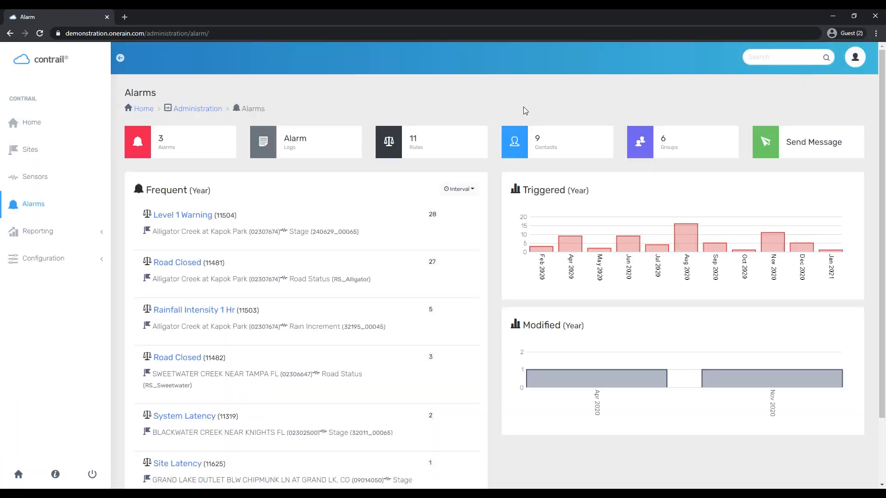
click(542, 150)
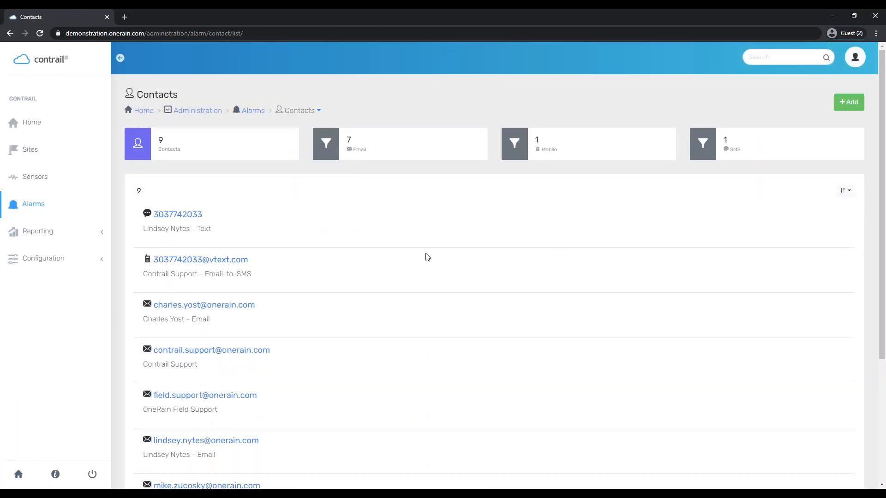
click(250, 111)
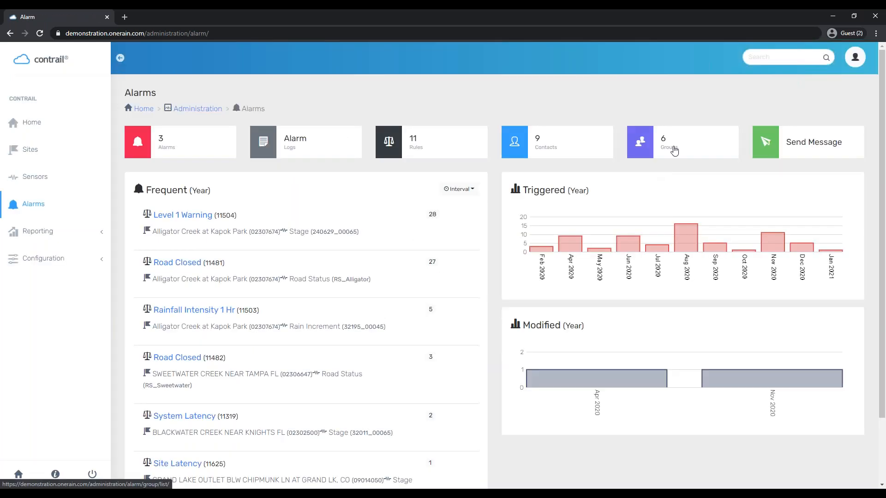
click(674, 149)
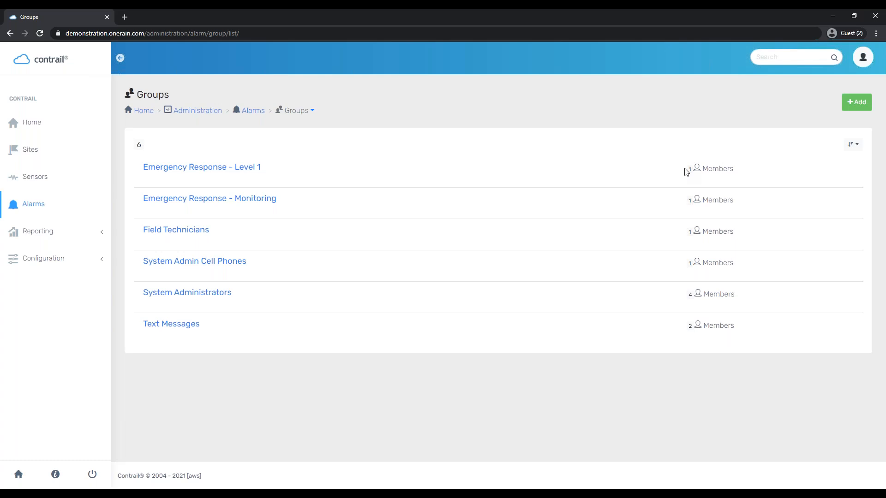
click(253, 113)
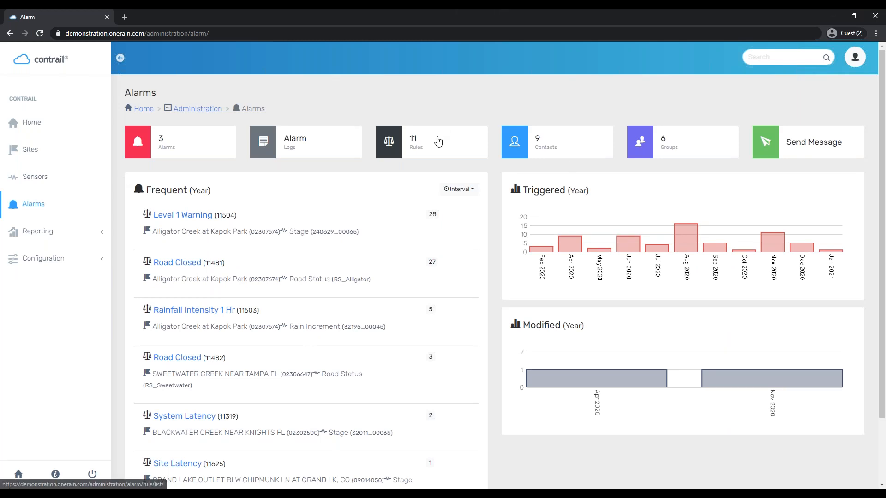
Open the 11 Rules card and scroll through the alarm rule list
click(436, 141)
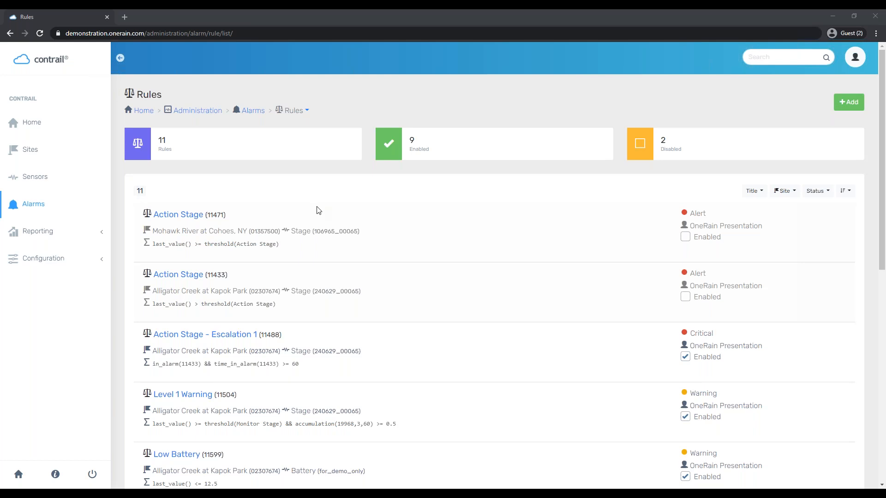
scroll(417, 319, down, 1)
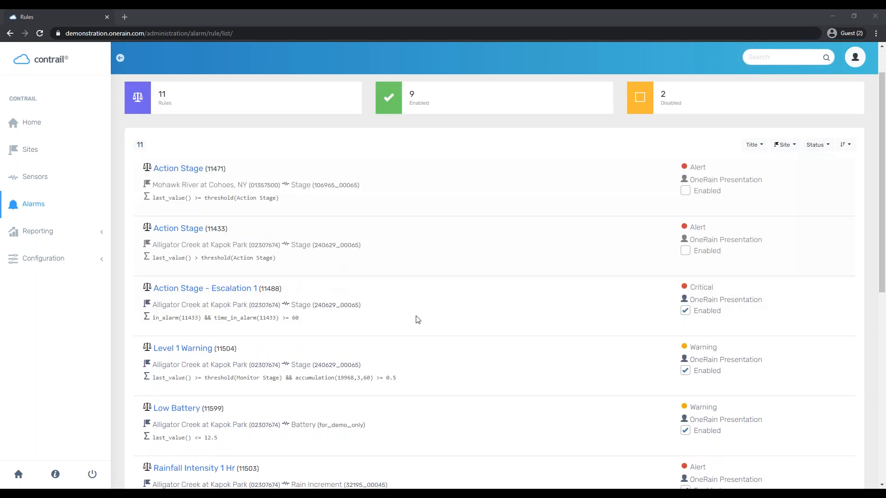
scroll(418, 320, down, 1)
scroll(415, 320, up, 2)
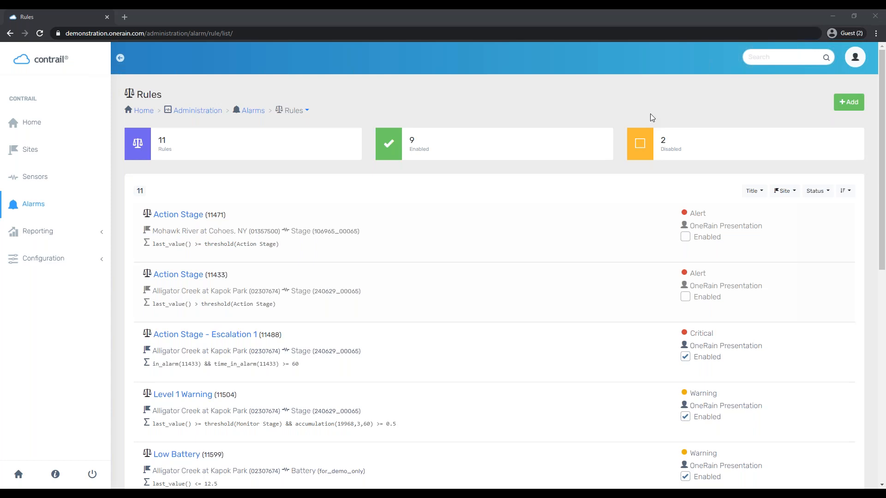
Start a new alarm rule for the Stage sensor at COLO RIVER BELOW GRAND VALLEY DIV NR PALISADE, CO
click(849, 102)
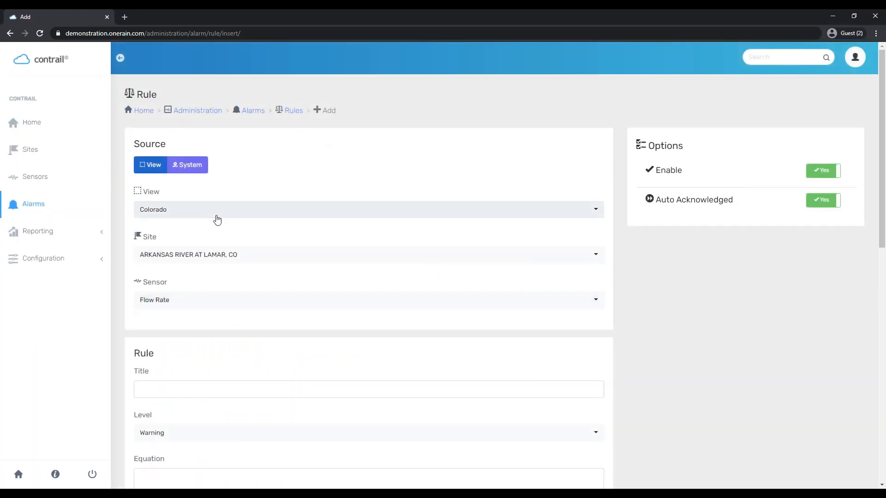
click(213, 257)
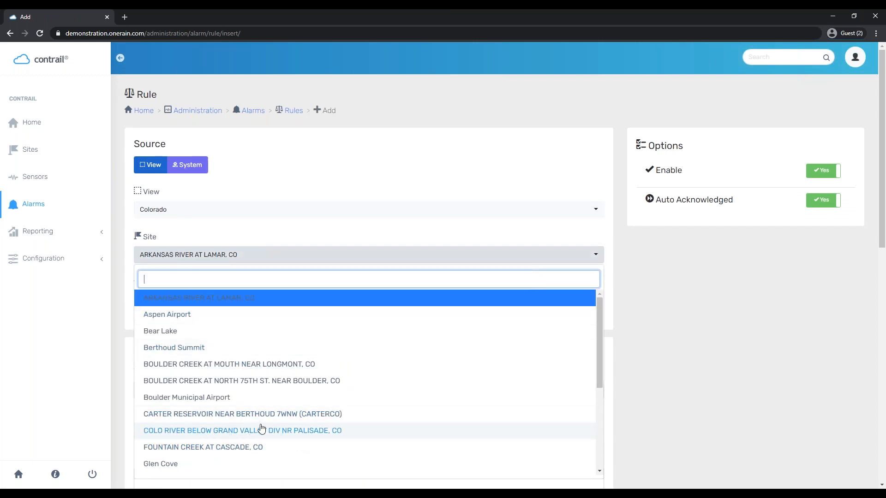
click(349, 430)
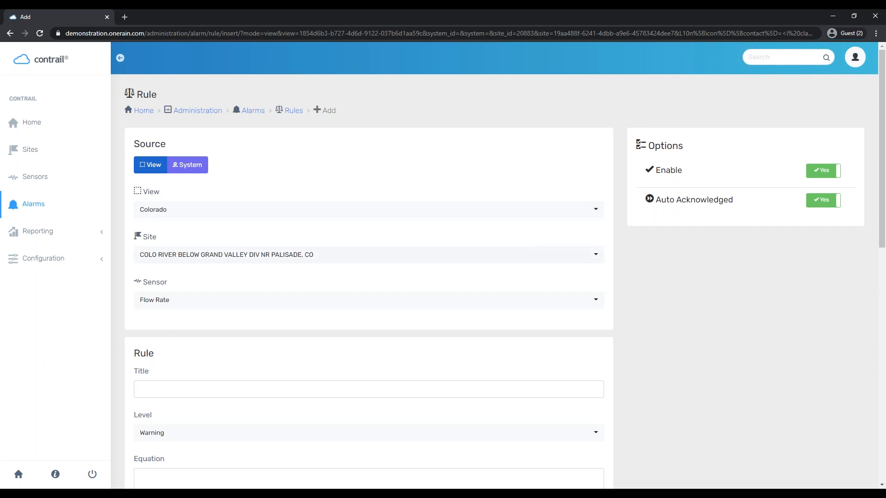
click(196, 304)
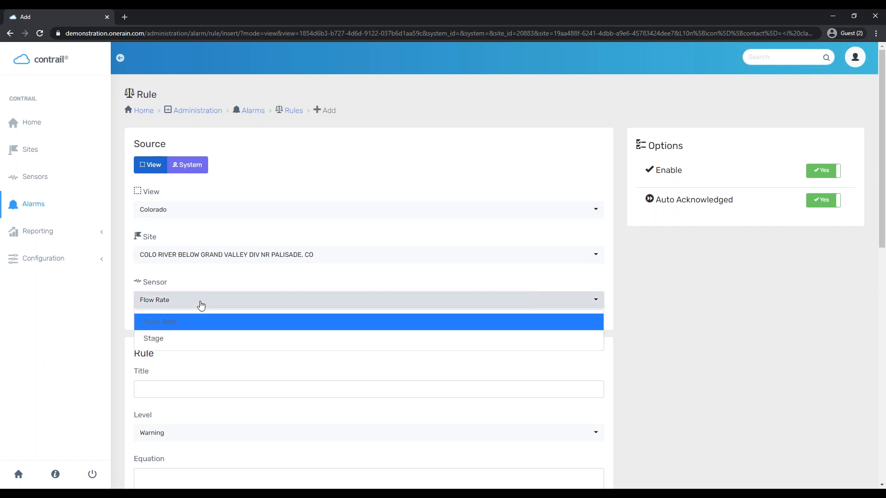
click(177, 341)
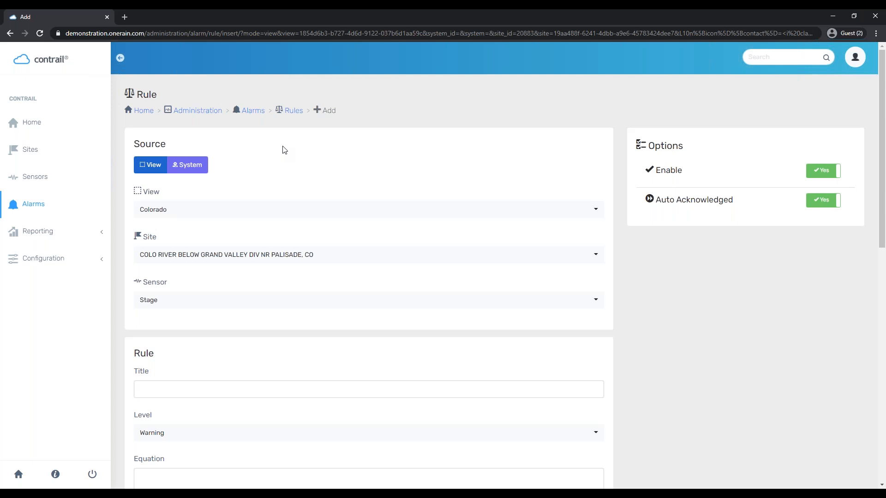
Title the rule 'Flood Stage' and keep its level at Warning
click(177, 388)
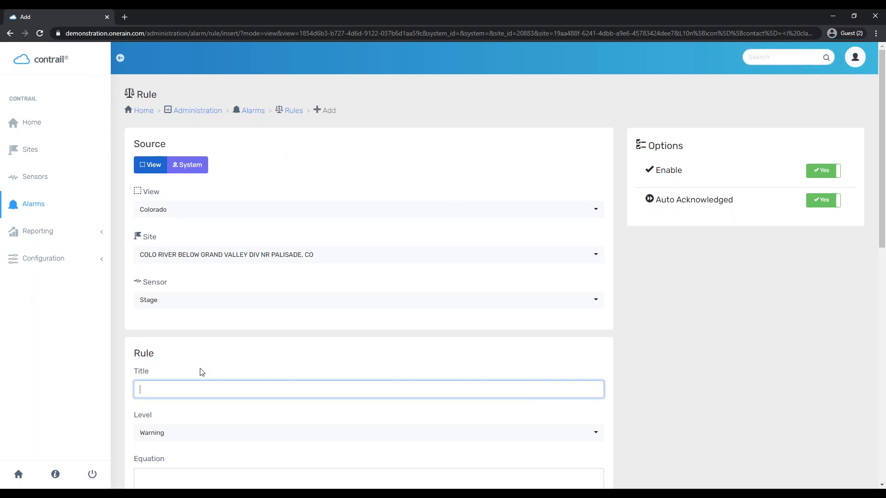
text(Flood Stage F)
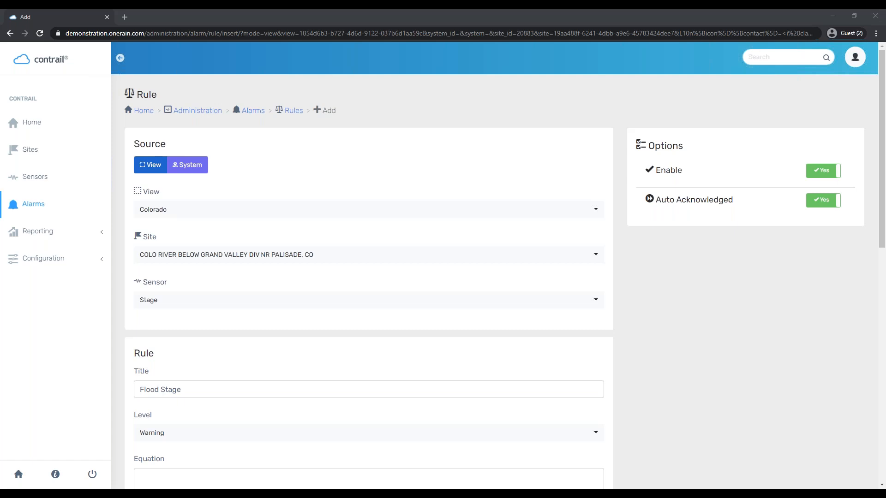
scroll(154, 398, down, 2)
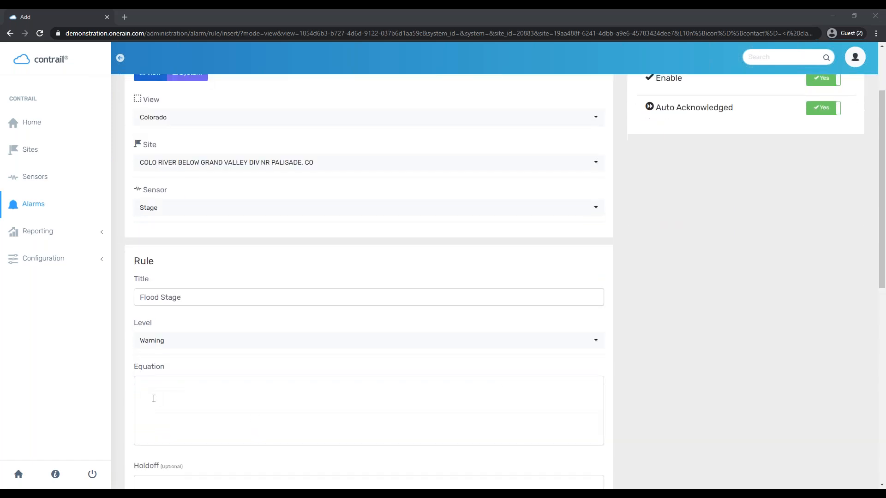
click(153, 399)
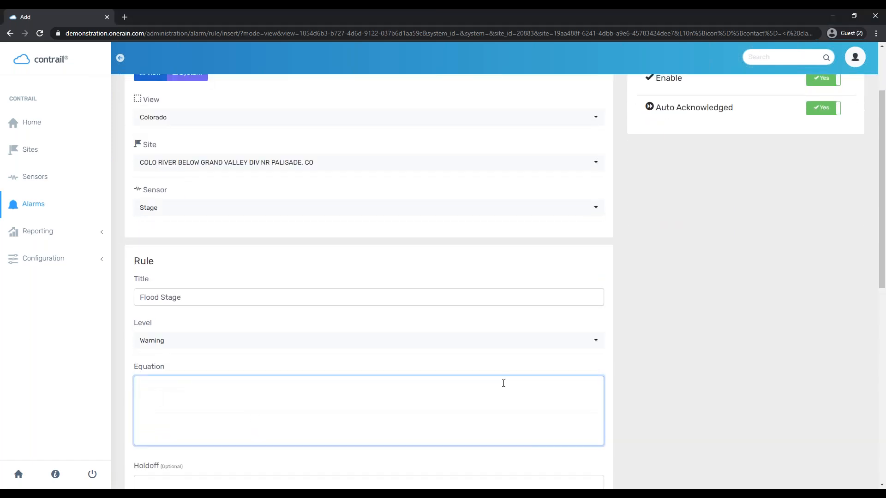
click(488, 351)
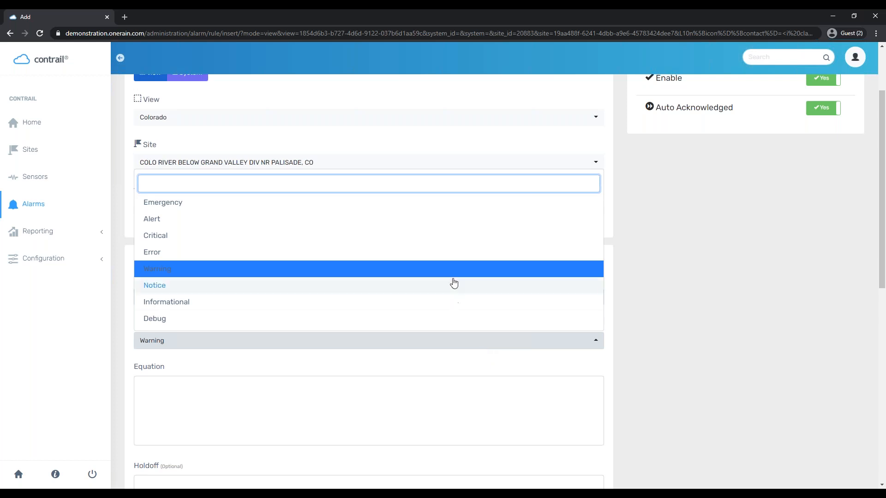
click(340, 423)
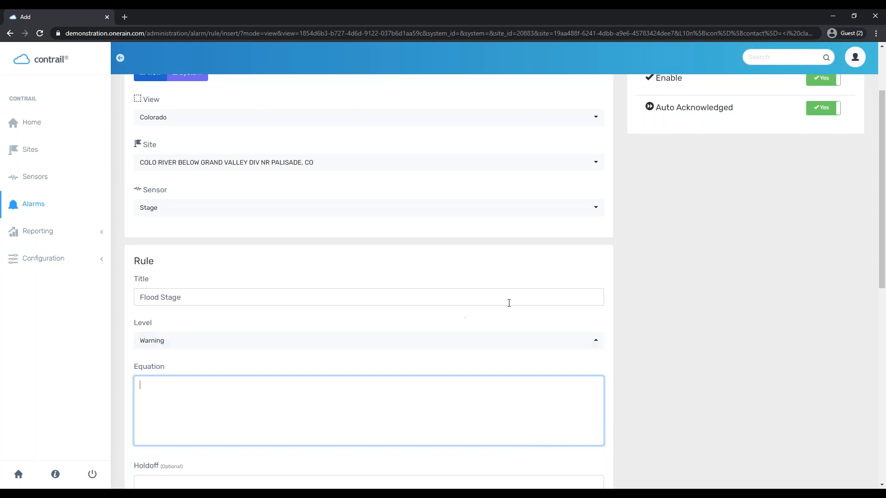
Enter the equation last_value() >= 10, inserting last_value() from the autocomplete
scroll(690, 351, down, 2)
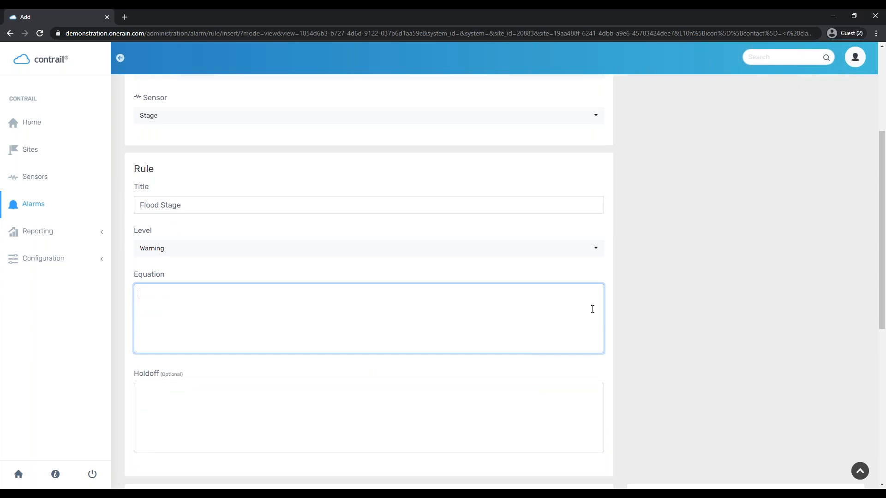
text(last)
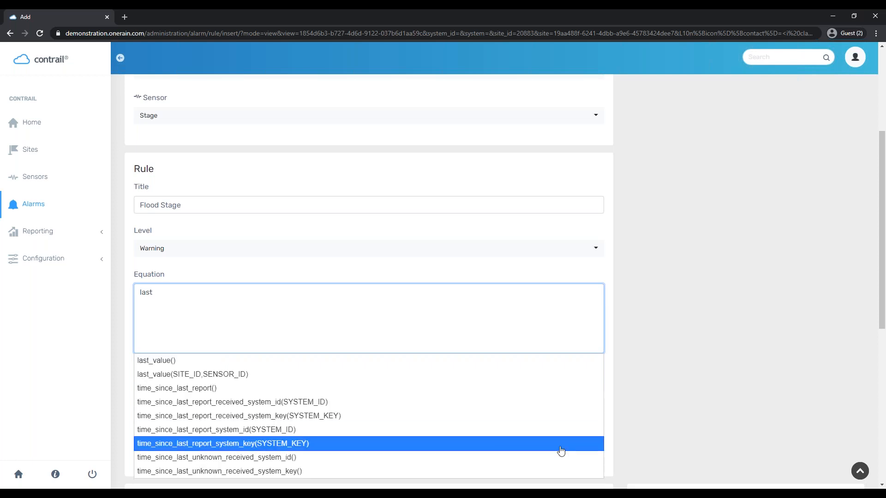
click(406, 360)
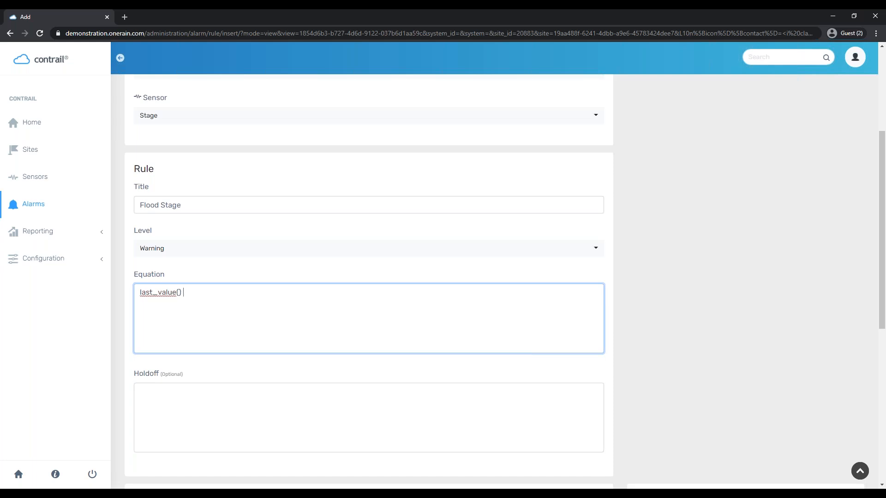
text(>= )
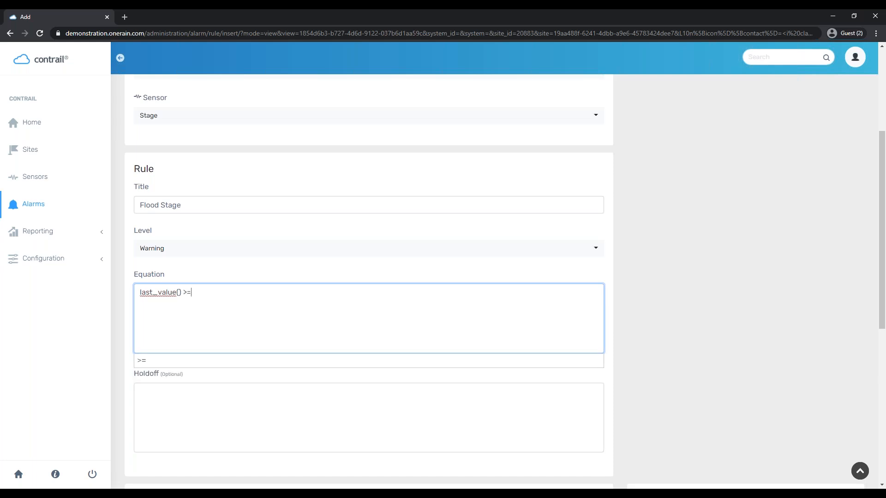
text(10 f)
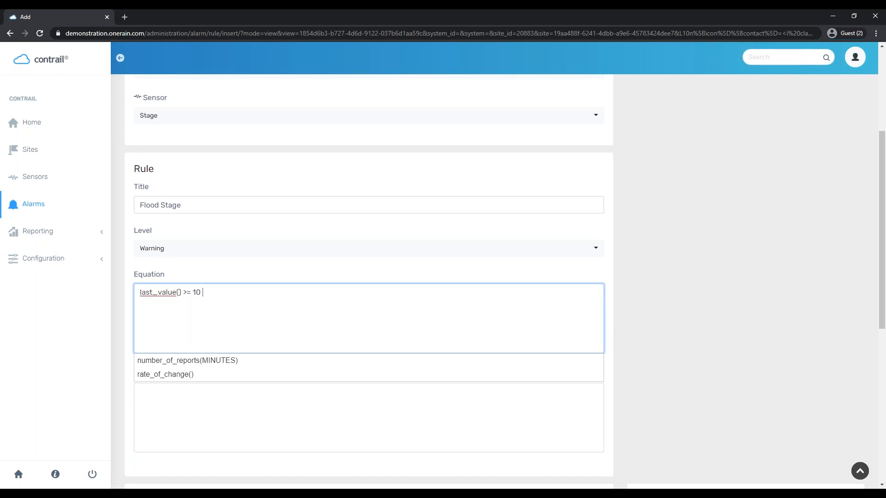
key(Escape)
click(690, 244)
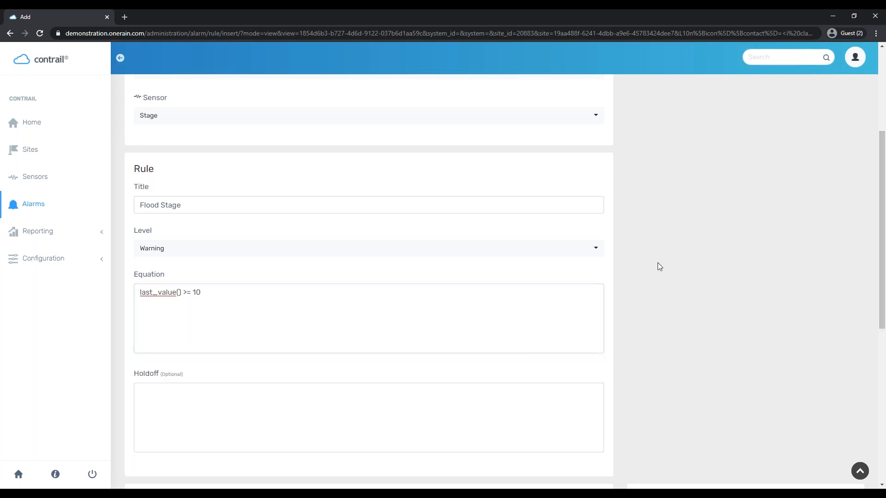
scroll(657, 262, down, 1)
scroll(531, 341, down, 2)
click(518, 327)
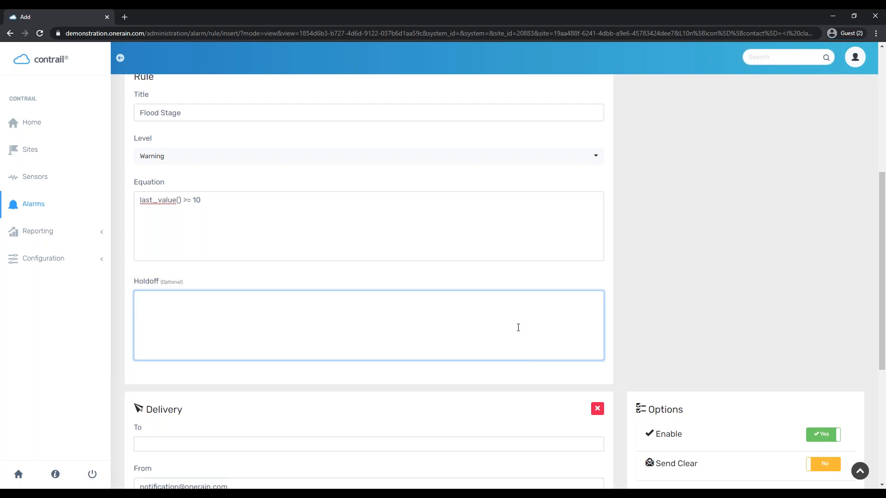
text(time_since)
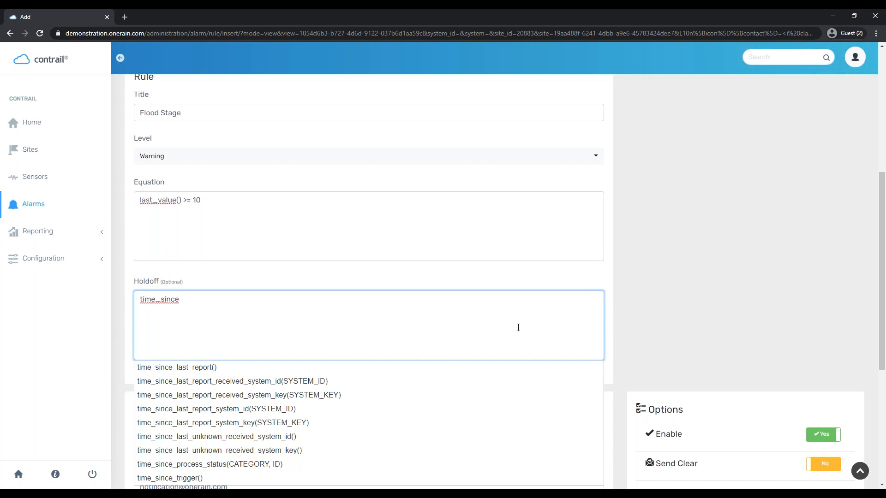
key(ctrl+a)
key(BackSpace)
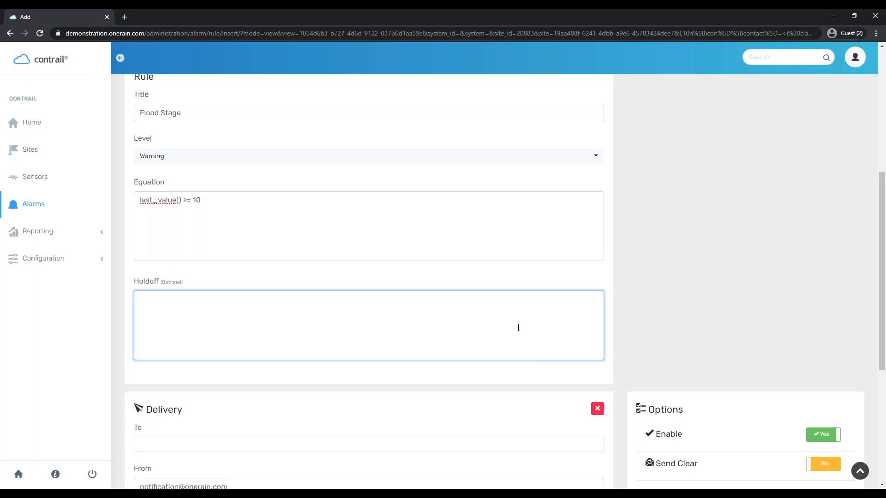
Add Contrail Support and the Text Messages group as the alarm's delivery recipients
scroll(764, 254, down, 2)
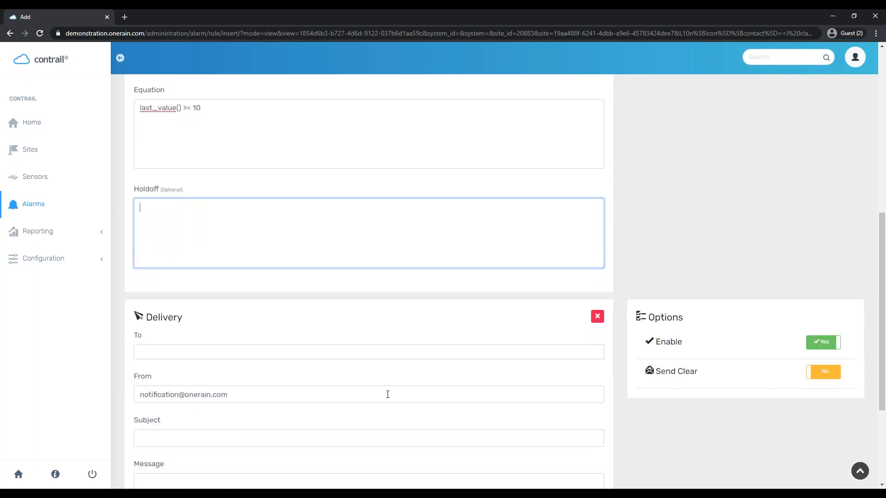
click(189, 355)
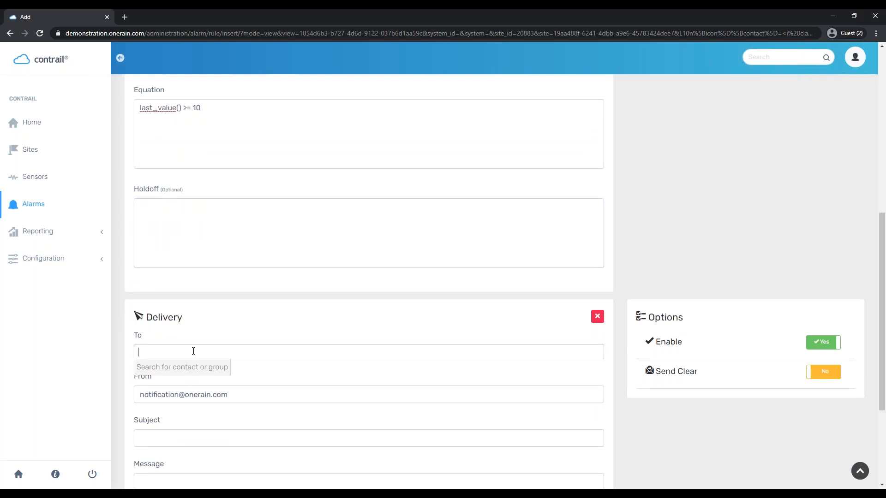
text(con)
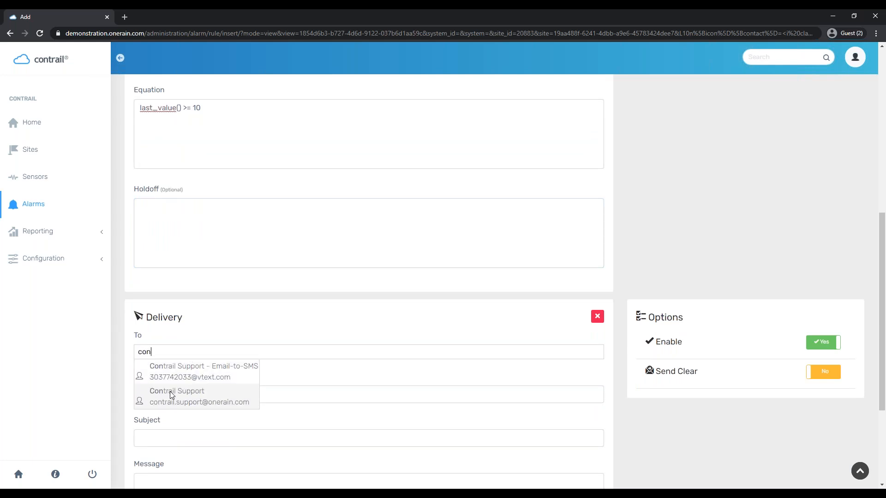
click(160, 394)
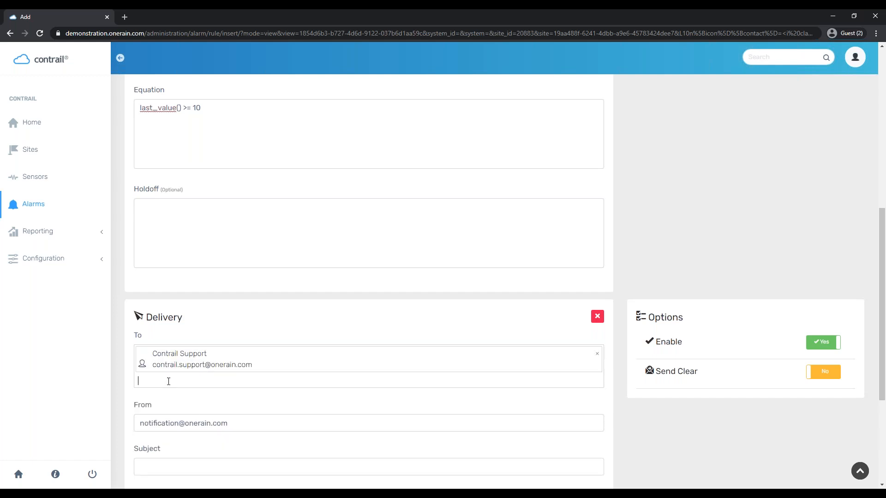
text(Tex)
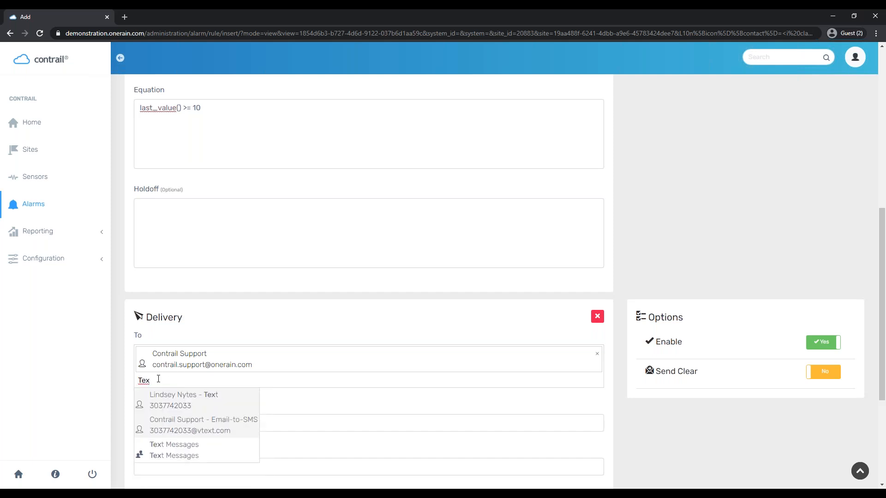
click(184, 450)
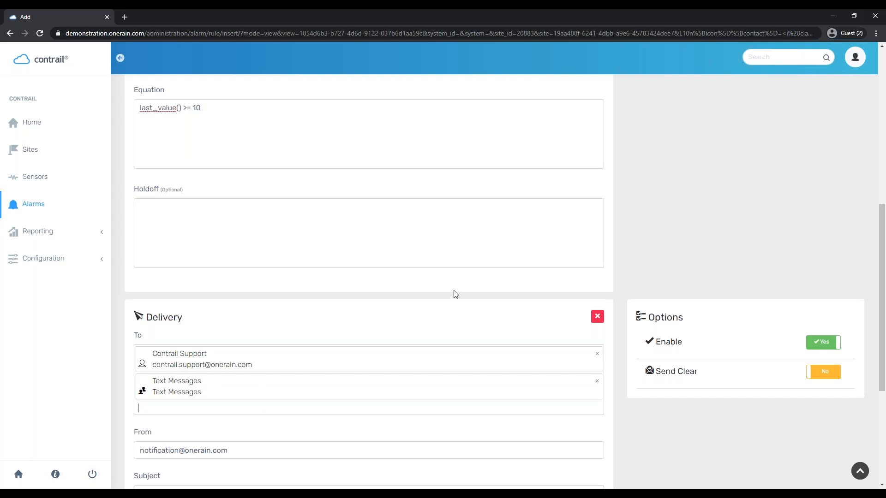
scroll(446, 291, down, 2)
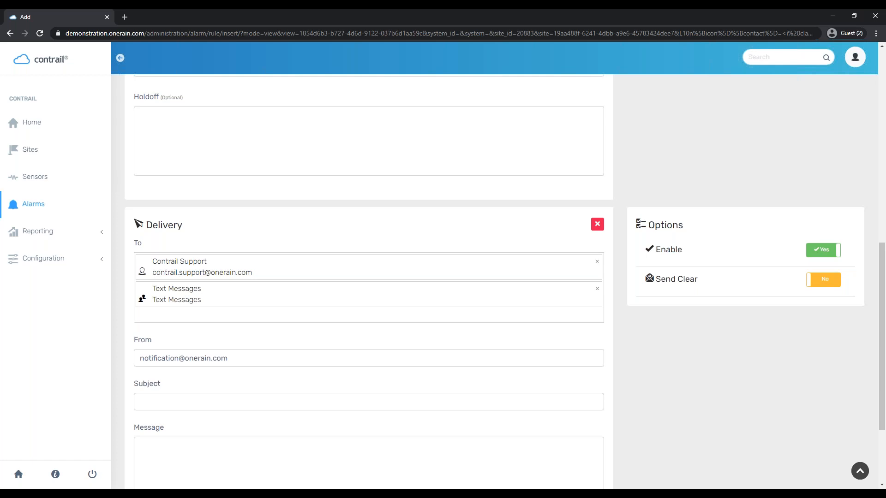
Review the sender address and leave it unchanged
click(165, 358)
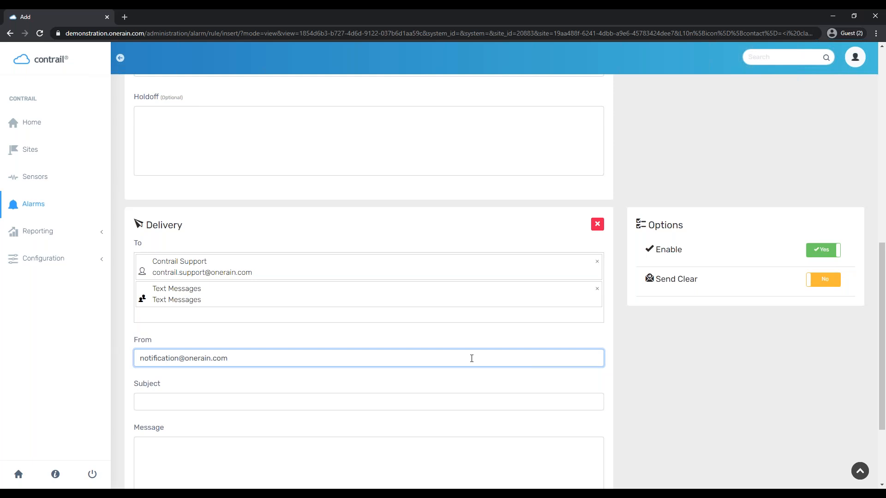
double_click(273, 361)
click(282, 390)
Set the notification subject to 'Flood Stage at <site_name>' using the inserted site tag
click(197, 405)
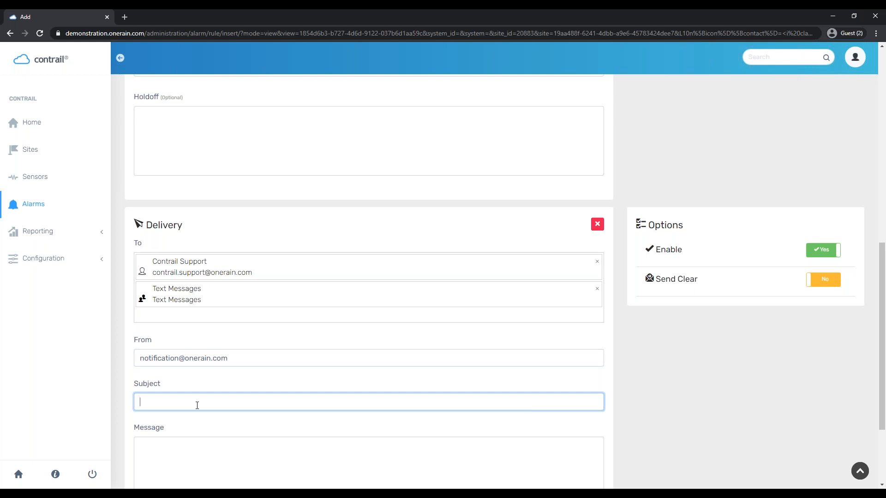
scroll(618, 293, up, 6)
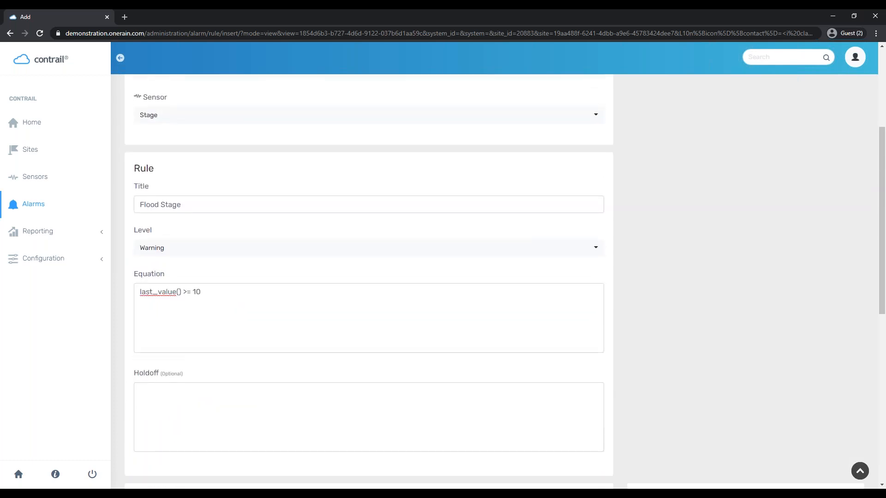
scroll(356, 330, down, 7)
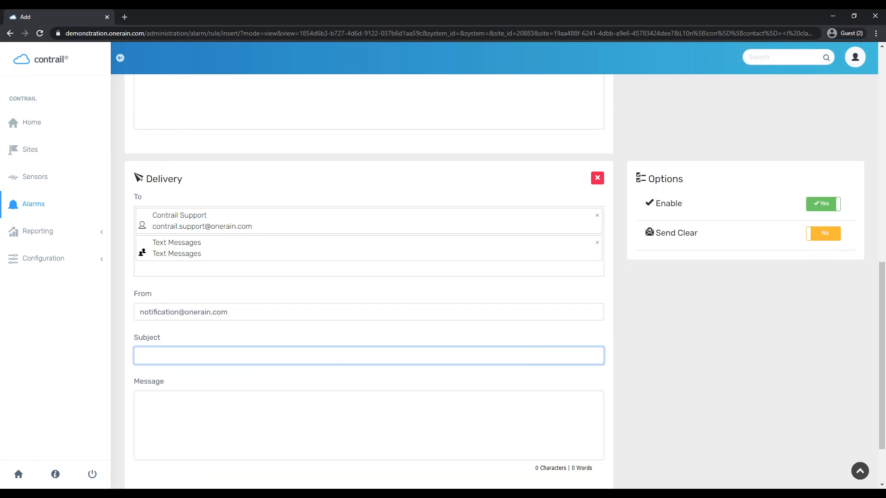
text(Flood Stage)
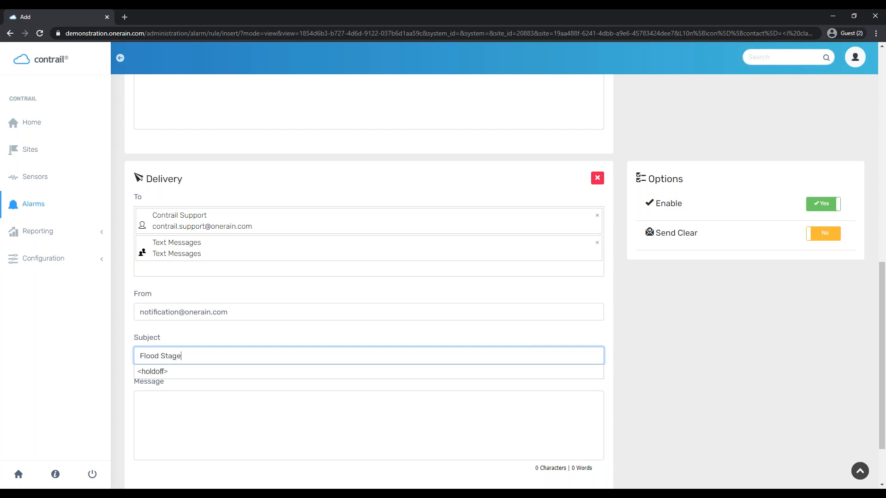
text( at <si)
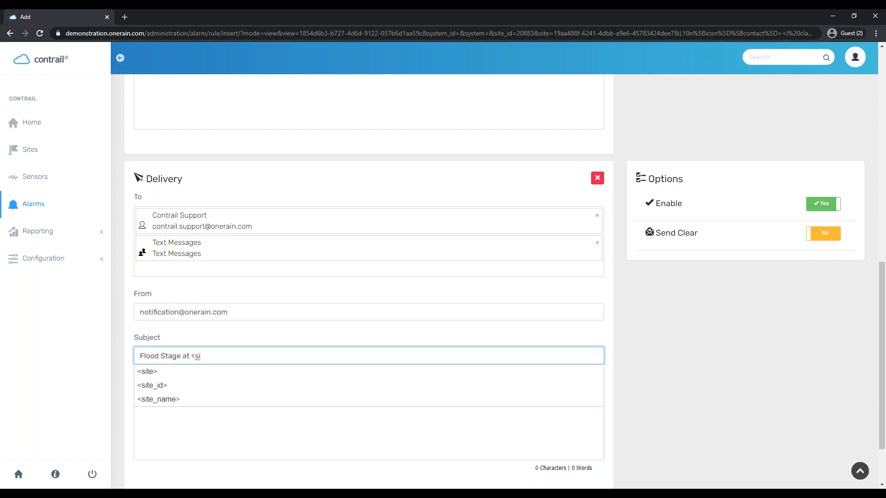
click(187, 385)
double_click(218, 357)
text(site_name>)
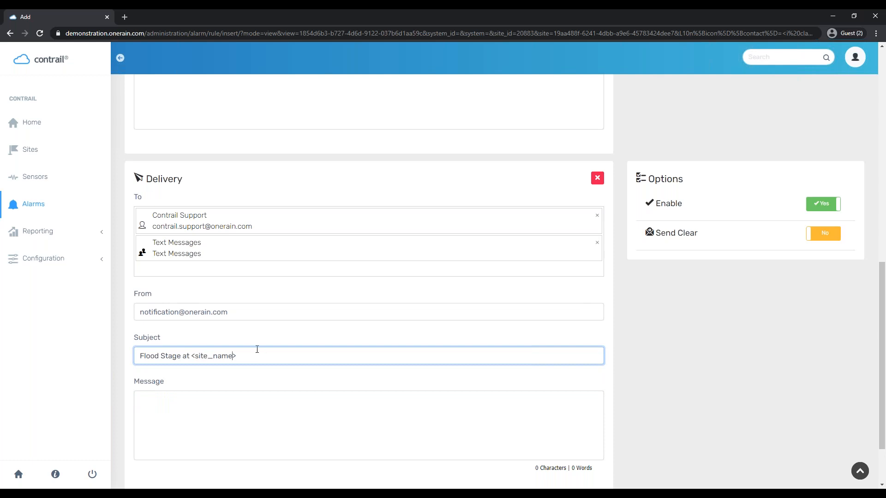
key(End)
click(301, 413)
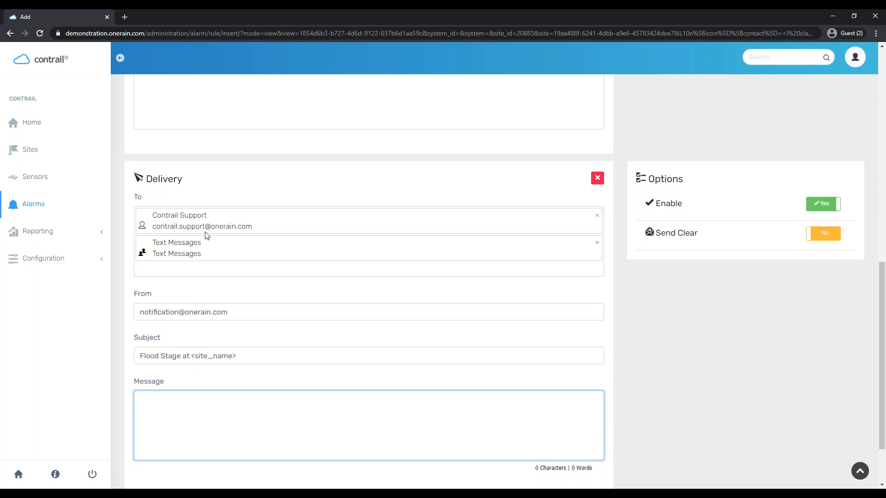
Write the message 'Flood Stage at <site_name>, last value <trigger_value>.'
text(d)
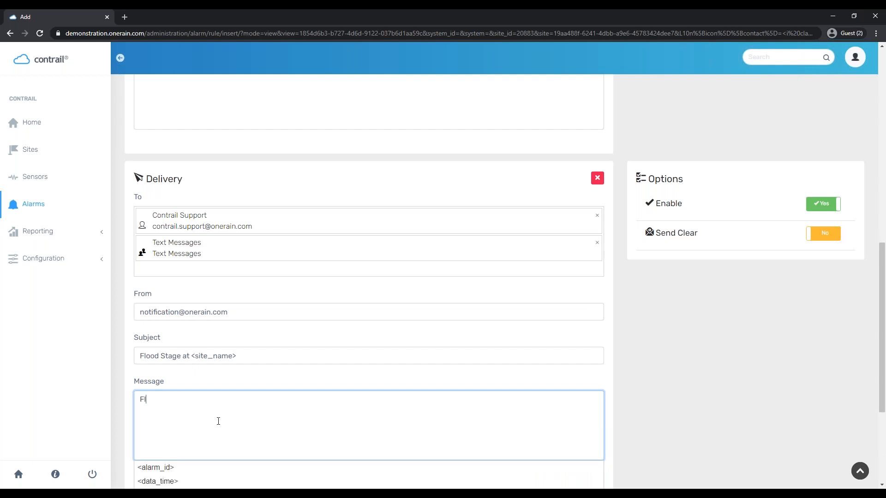
text(ood)
key(BackSpace)
key(BackSpace)
text(od Stage )
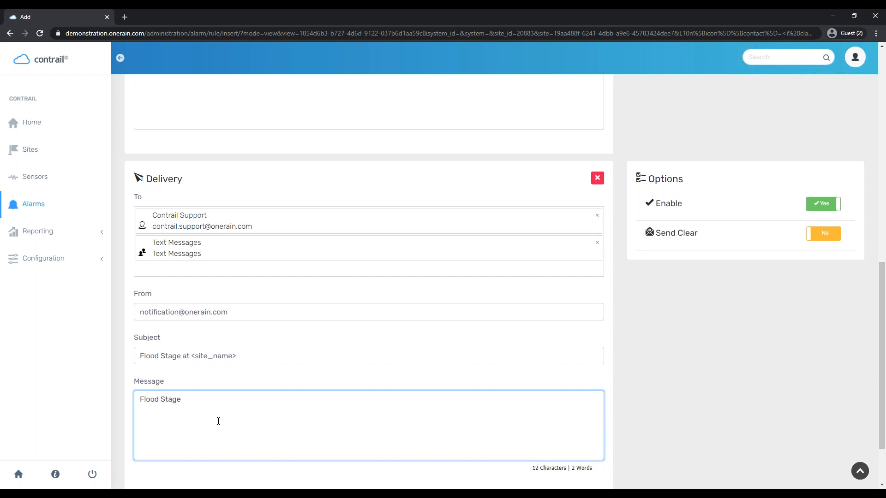
text(at <site)
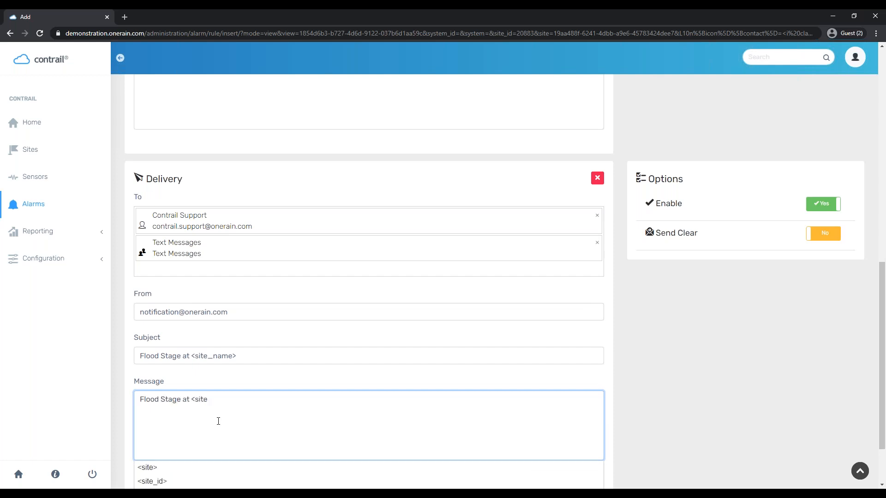
text(_name>,)
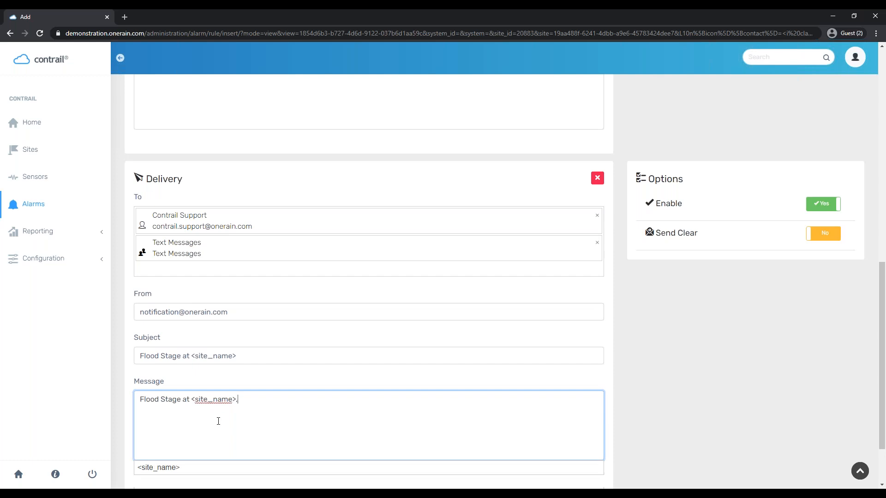
text( last value <trigger_value>)
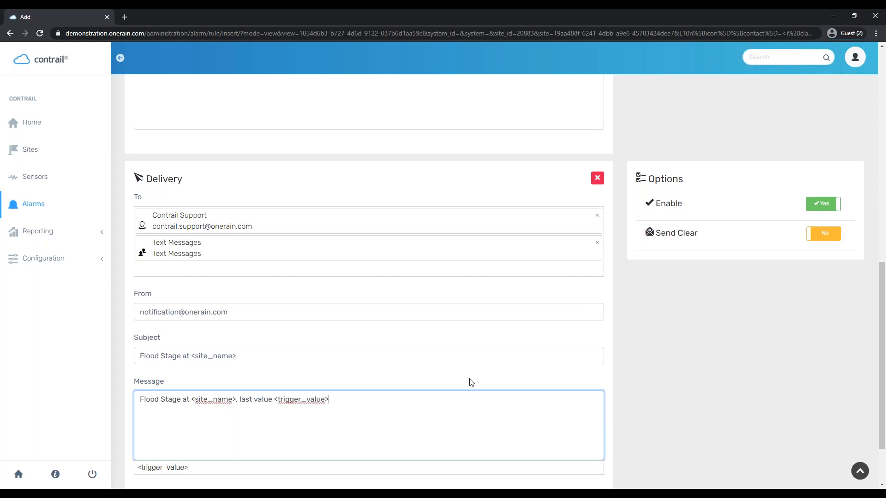
click(256, 422)
text(.)
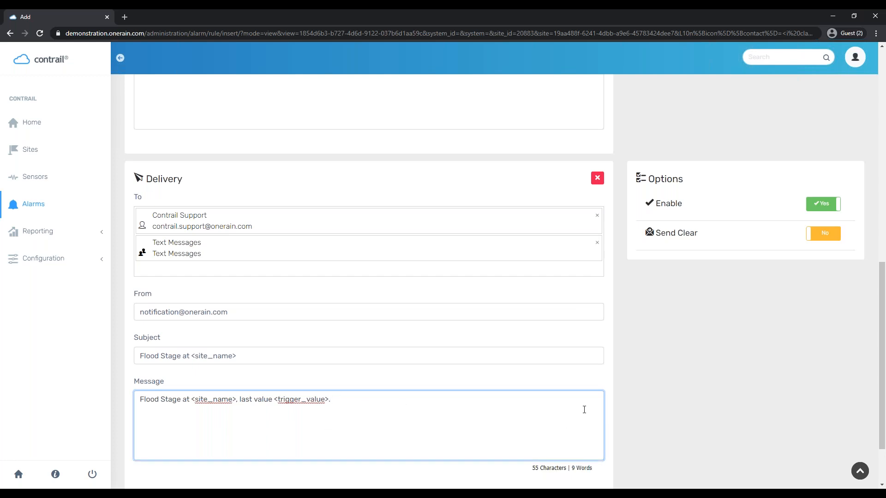
click(662, 203)
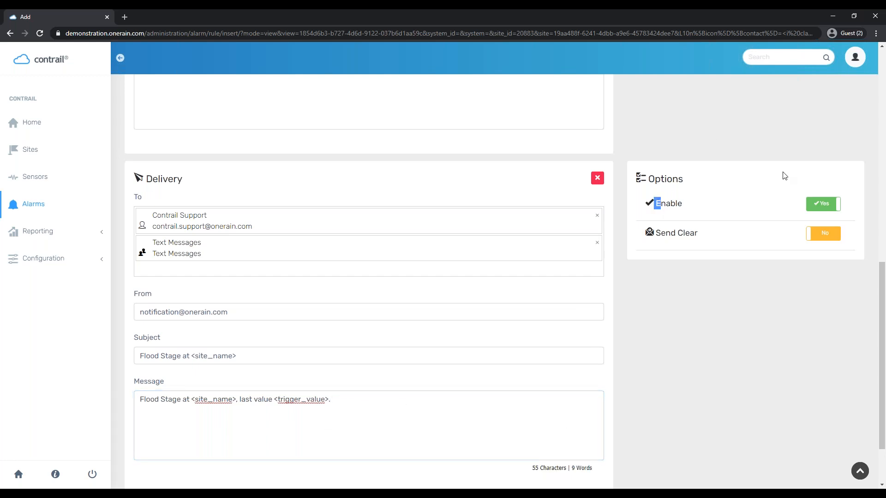
Turn on Send Clear and save the Flood Stage rule
click(825, 233)
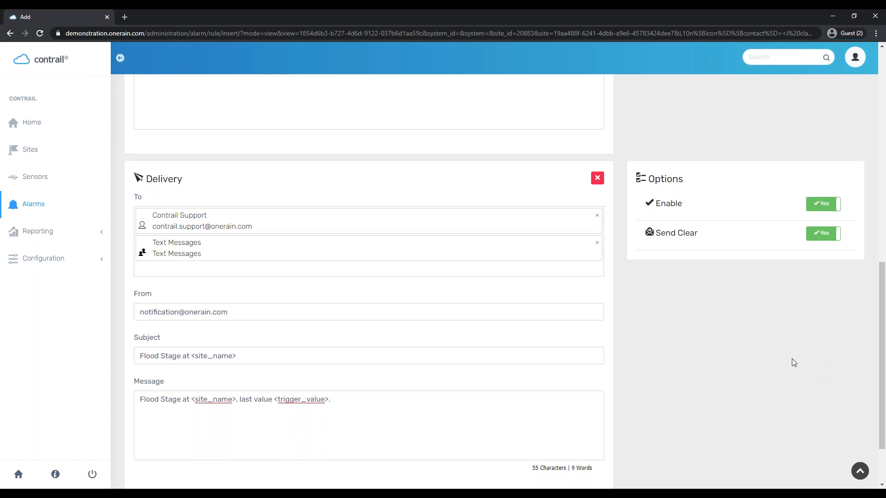
scroll(732, 455, down, 2)
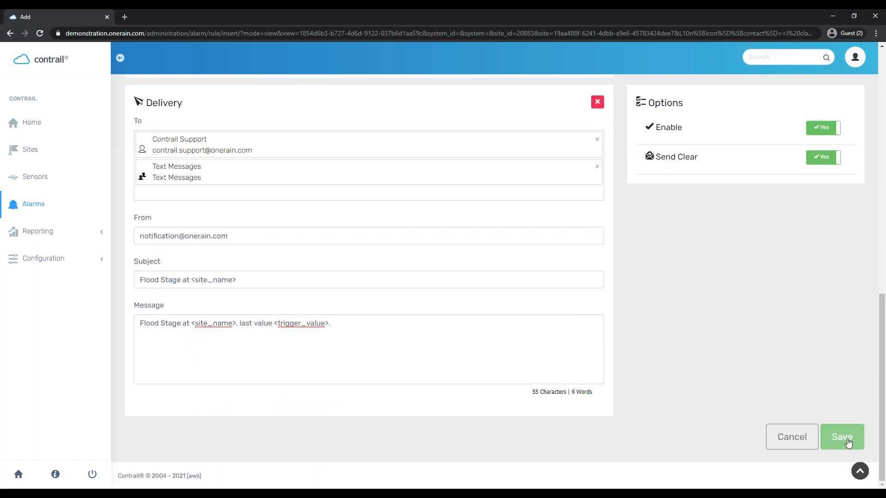
click(842, 437)
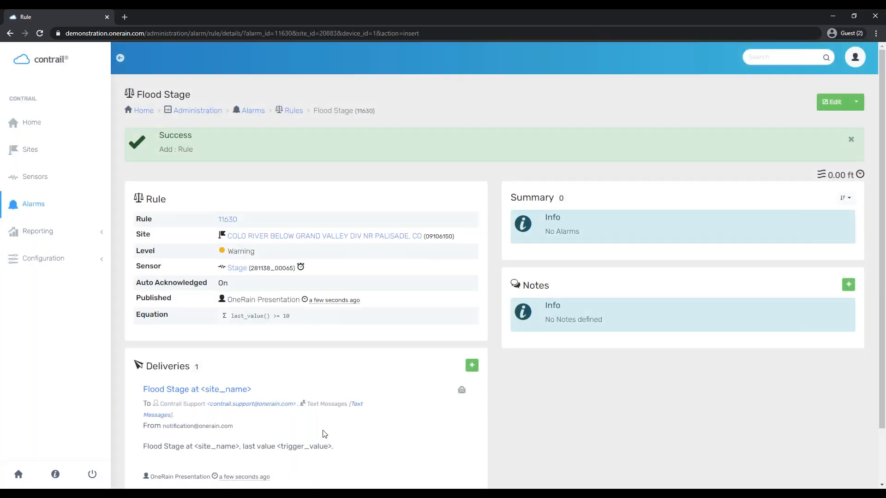
scroll(546, 405, down, 2)
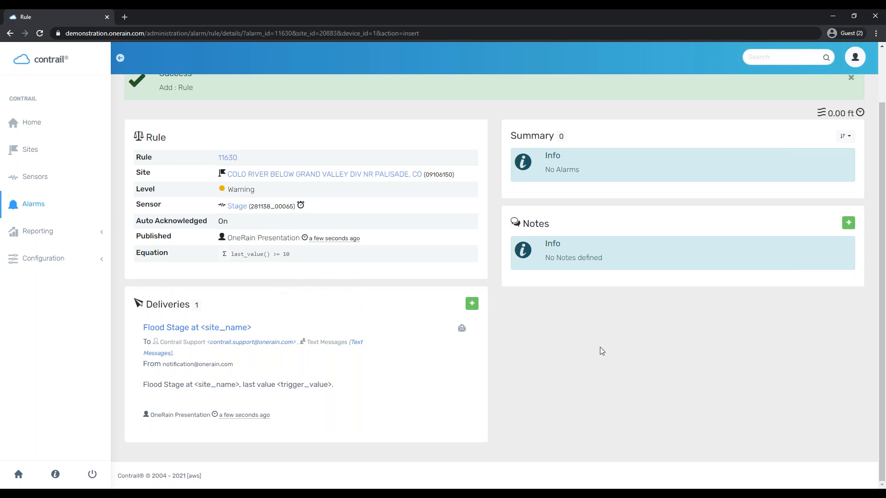
click(226, 256)
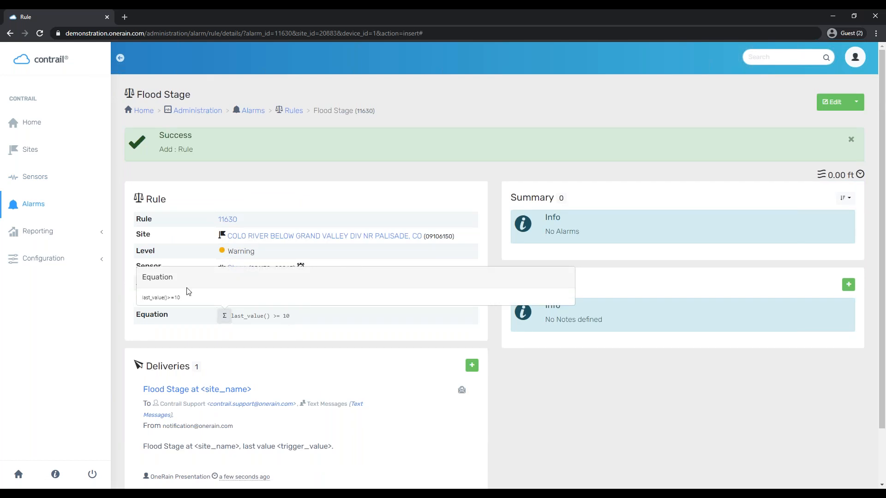
click(312, 352)
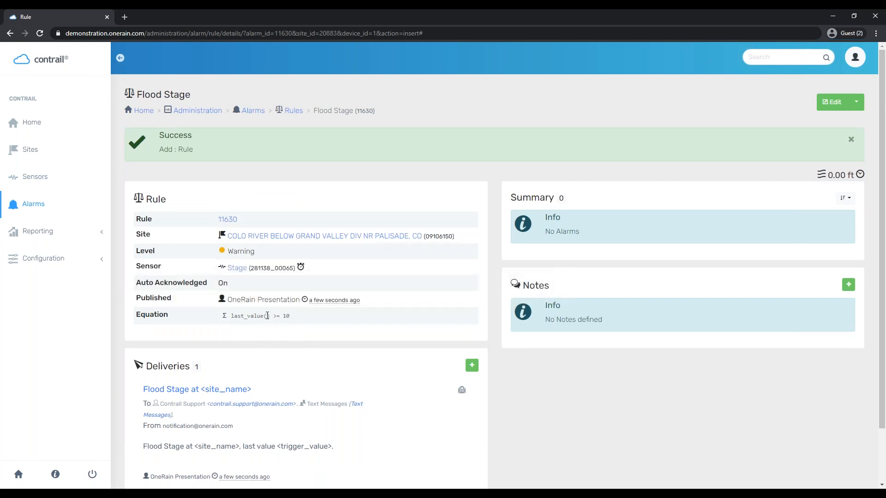
drag(267, 316, 266, 317)
scroll(358, 364, down, 2)
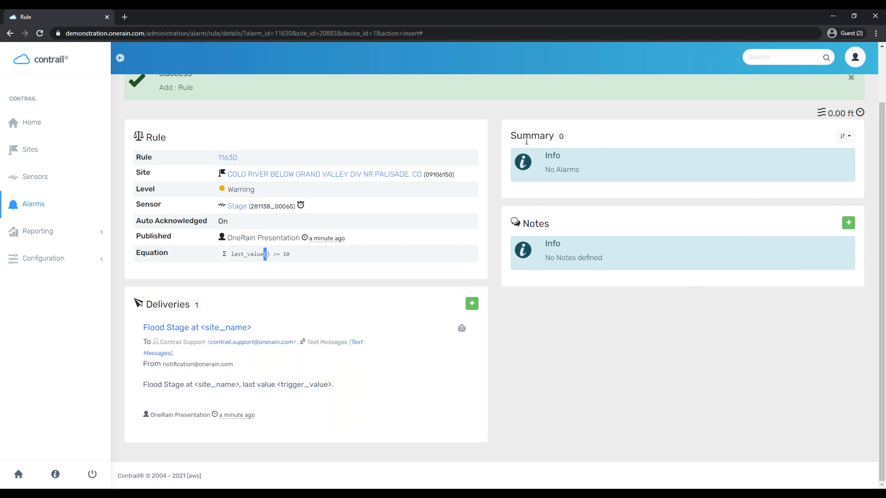
scroll(622, 175, up, 1)
scroll(622, 173, up, 2)
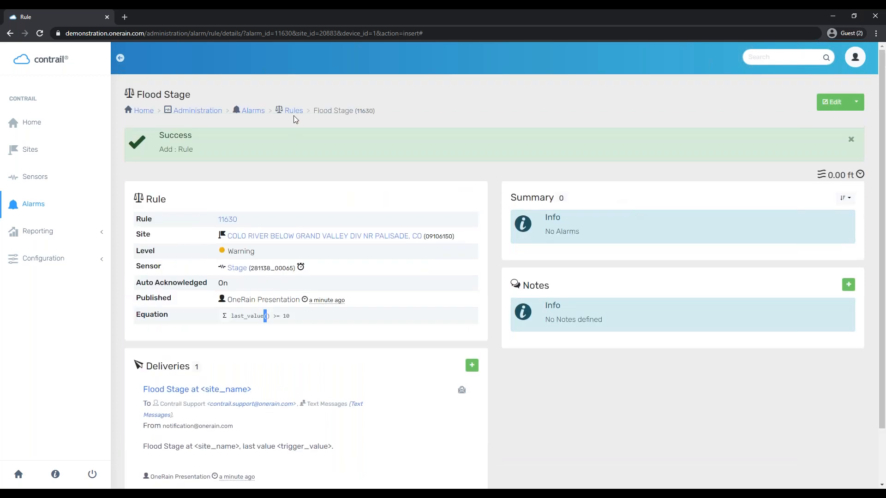
click(292, 114)
Open the Action Stage rule's details from the Rules list
click(190, 216)
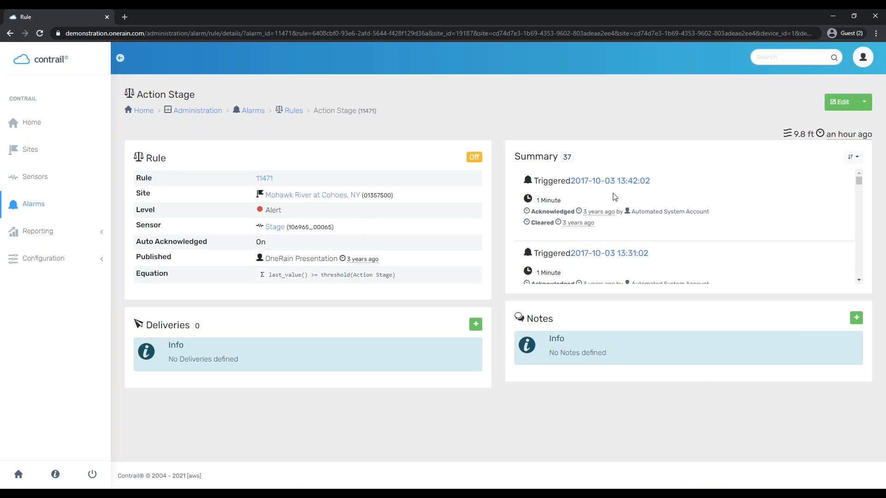
right_click(622, 204)
click(676, 203)
click(611, 180)
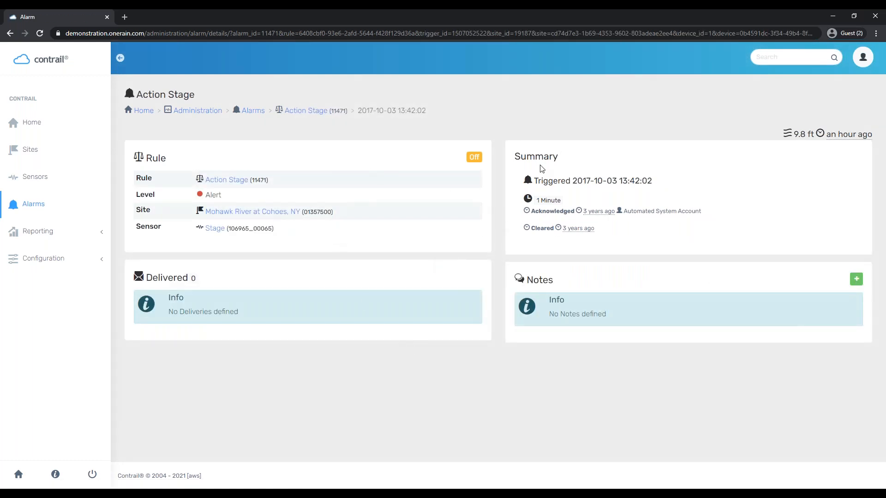
drag(566, 181, 710, 186)
drag(583, 200, 537, 200)
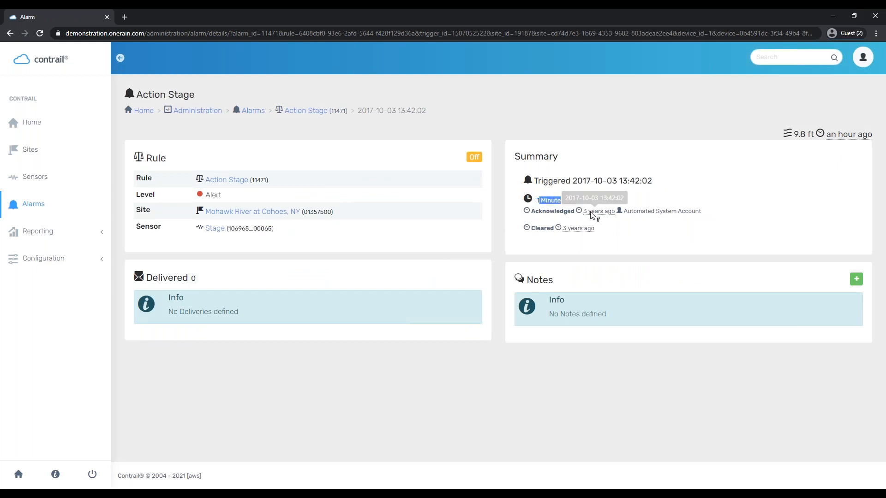
drag(618, 234, 569, 240)
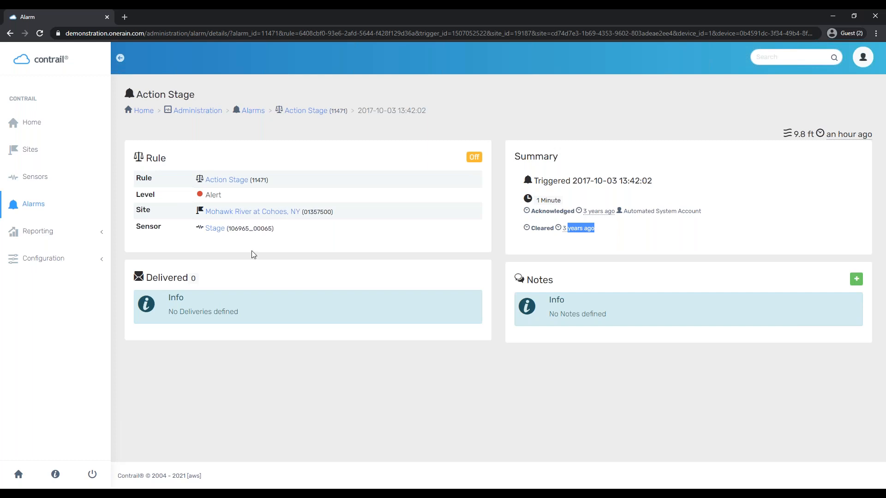
click(257, 115)
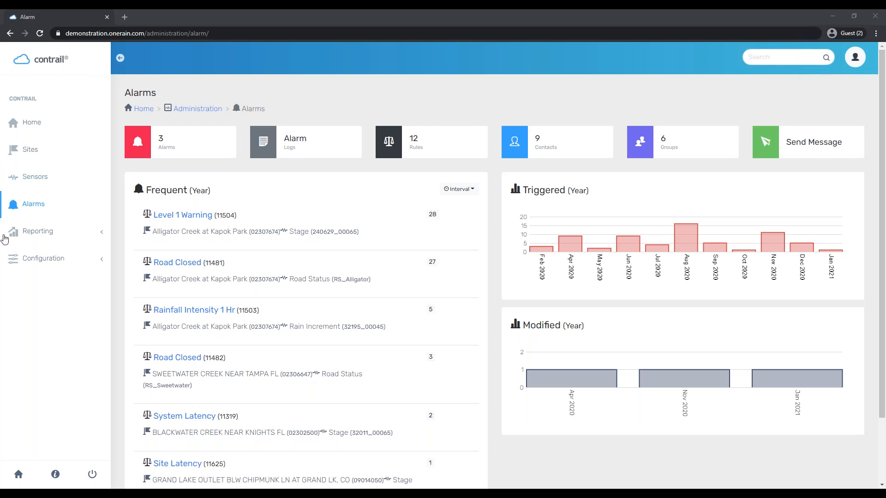
Go to Reporting > Reports to list all 78 reports
click(65, 234)
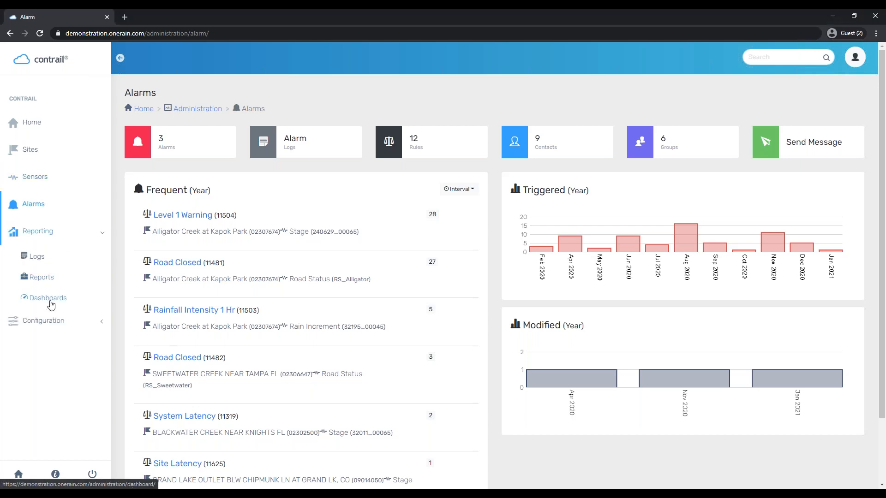
click(47, 275)
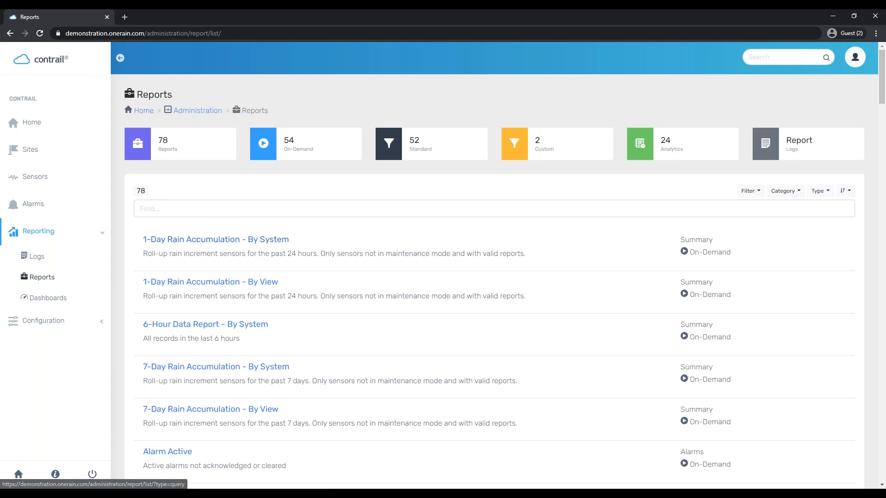
Filter to the 54 on-demand reports and open Sensor Calibration - By System
click(316, 145)
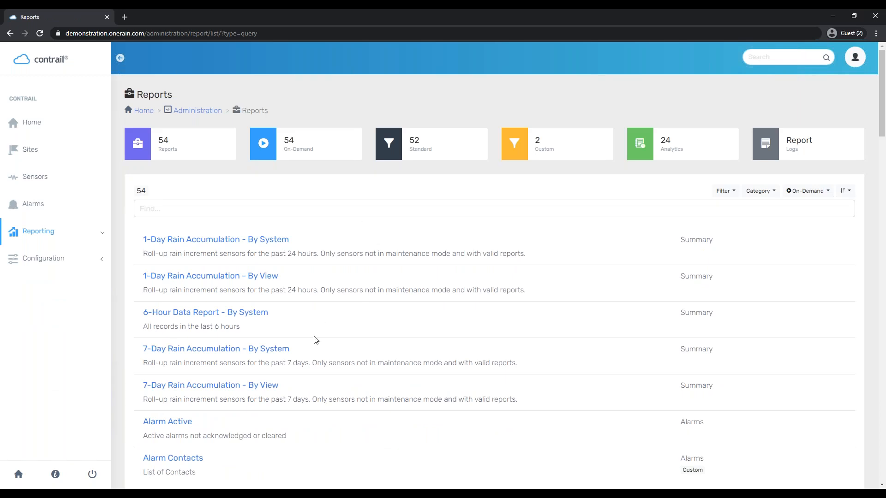
scroll(366, 350, down, 5)
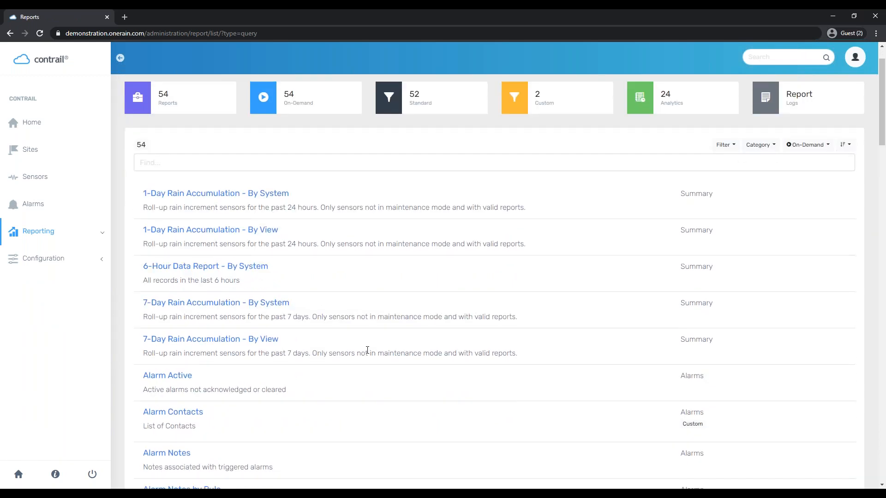
scroll(249, 255, down, 1)
scroll(249, 255, down, 10)
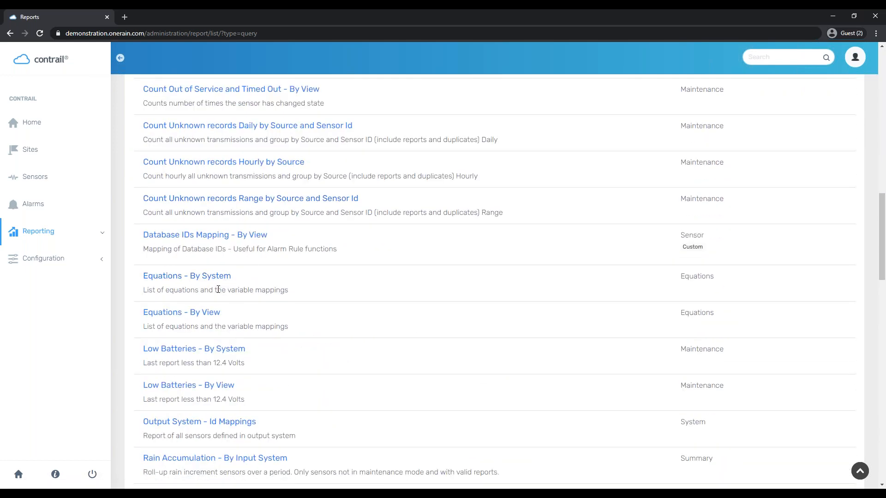
scroll(225, 288, down, 9)
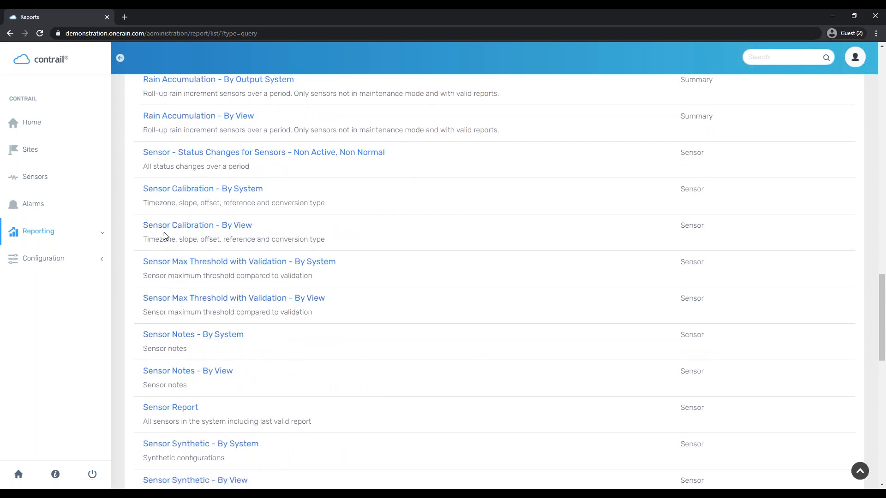
click(203, 190)
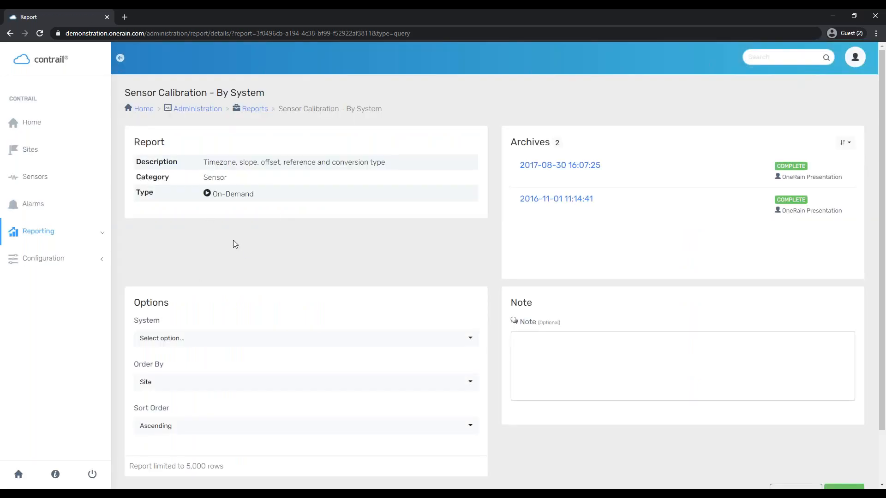
Select USGS (Presentation) as the system for the calibration report
click(202, 345)
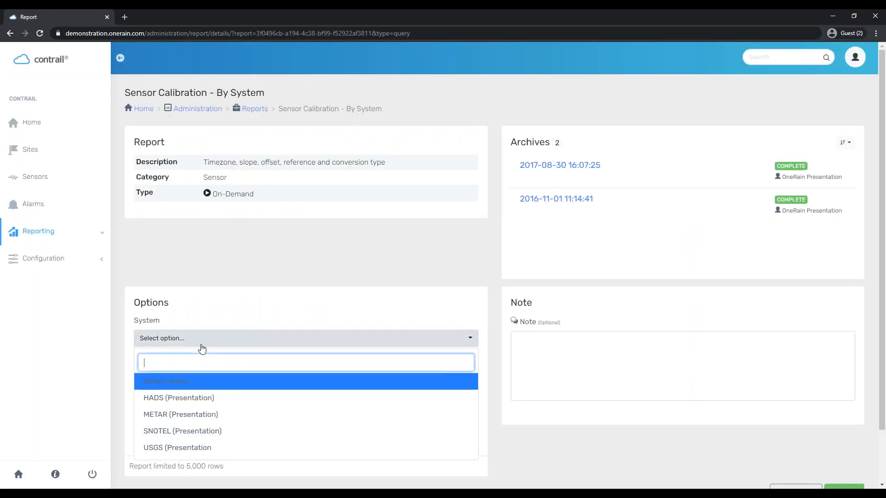
click(223, 450)
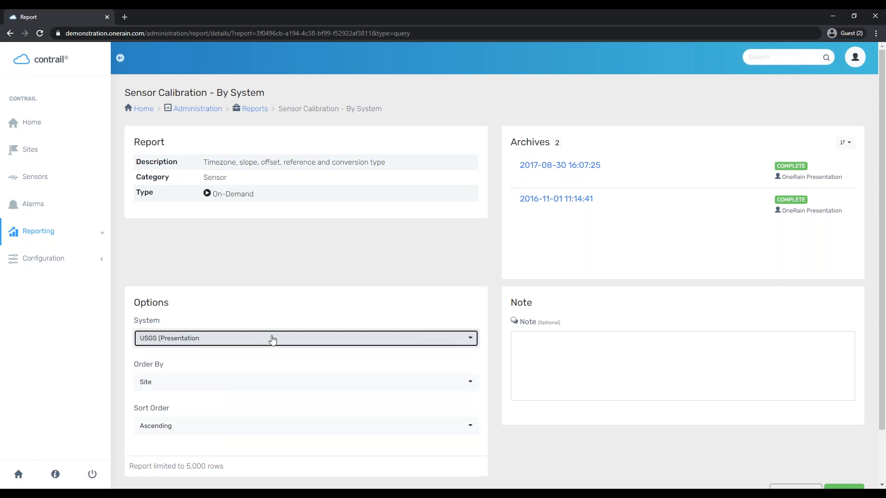
click(230, 294)
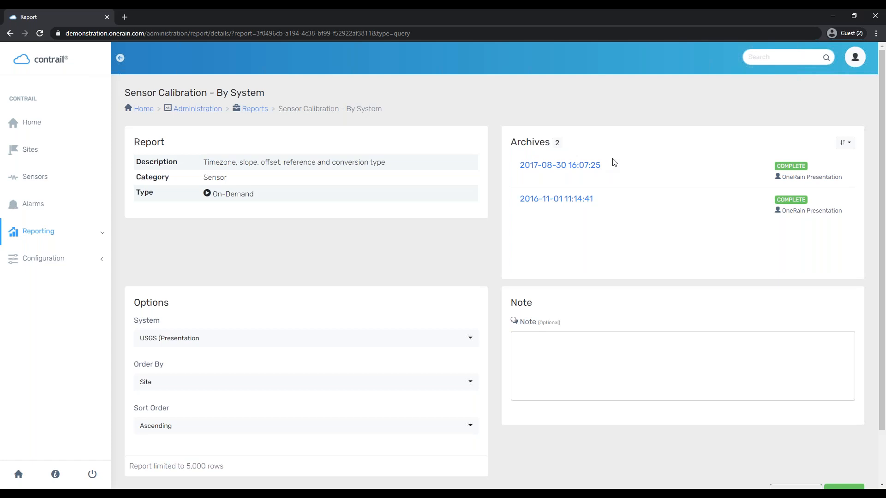
Add the note 'This is a webinar example!' and run the report
click(609, 389)
text(Th)
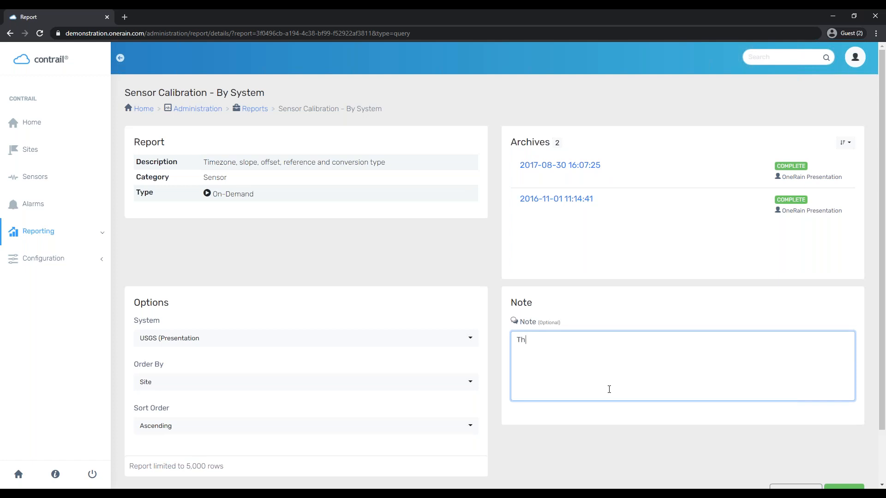
text(is is a webinar example!)
scroll(864, 350, down, 2)
click(858, 431)
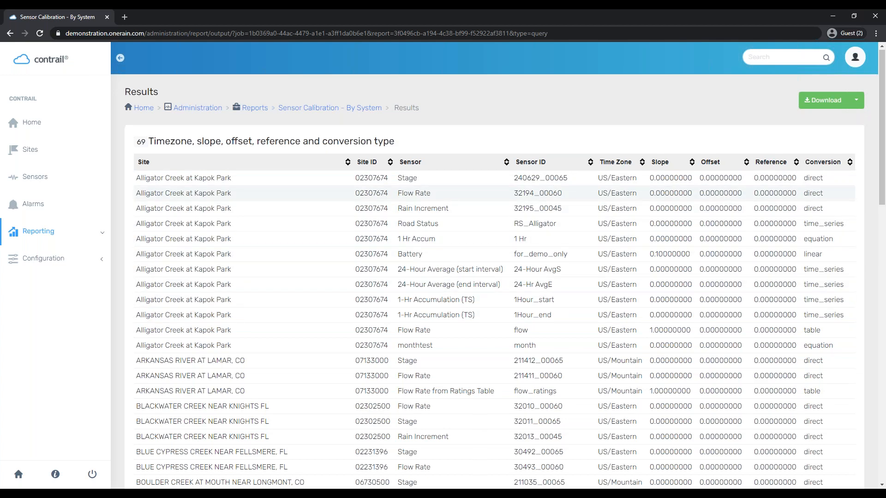
Scroll through the 69 sensor calibration results, then return to the Reports list
scroll(675, 250, down, 3)
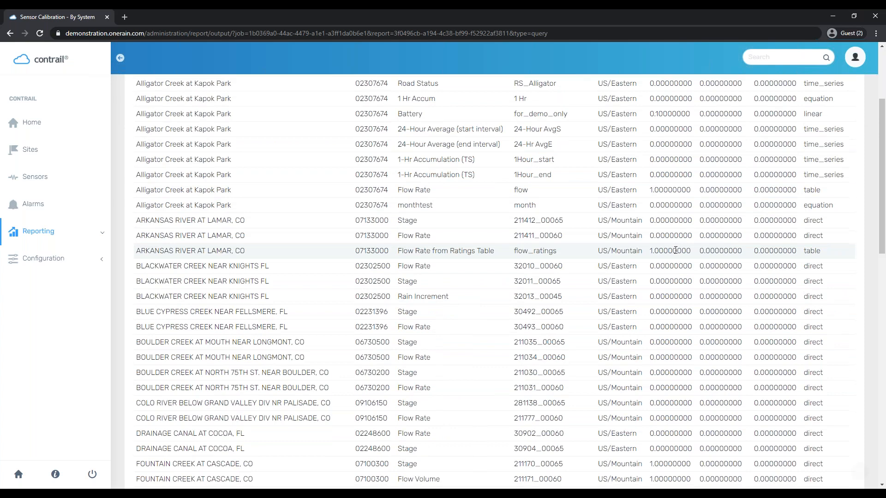
scroll(674, 249, down, 15)
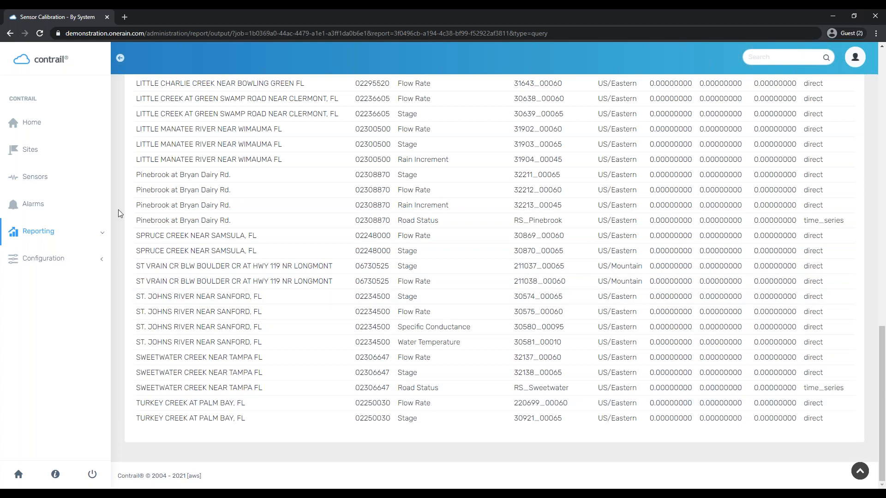
scroll(189, 340, up, 9)
scroll(189, 340, up, 8)
click(254, 115)
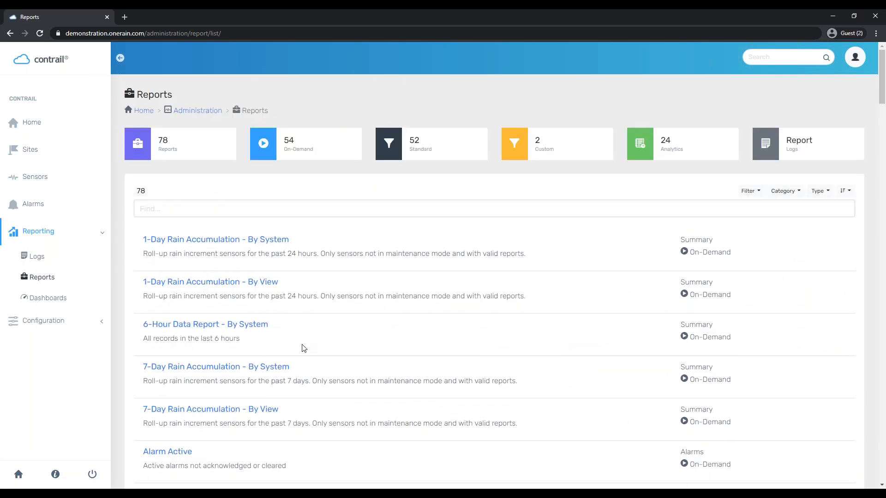
Filter the list to the 24 analytics reports and scroll through them
click(727, 158)
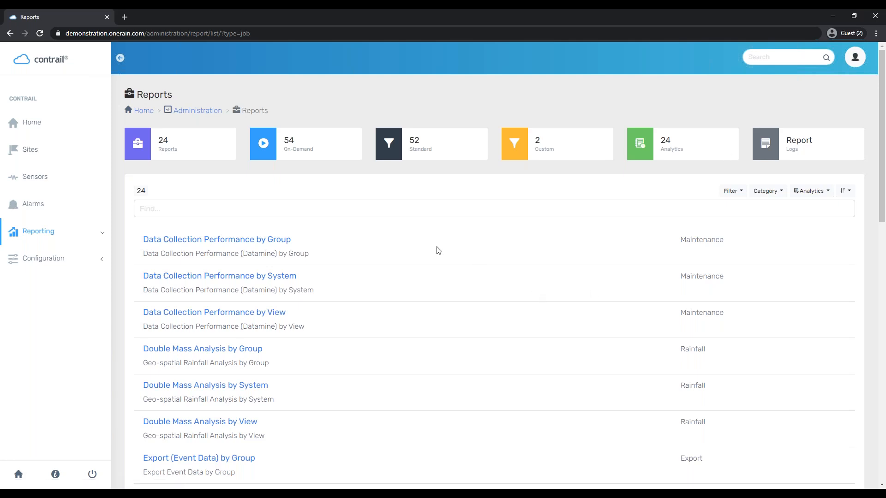
scroll(438, 250, down, 1)
scroll(419, 264, up, 1)
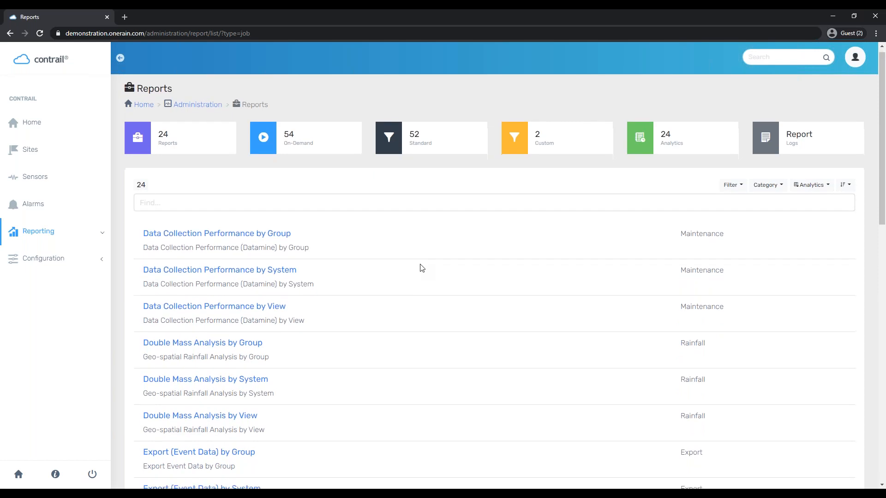
scroll(415, 272, down, 3)
scroll(406, 285, down, 4)
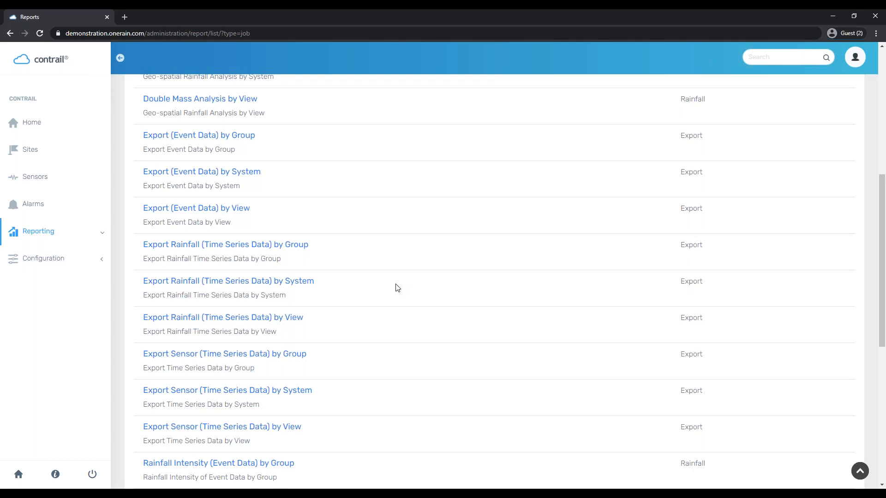
Browse the Export (Event Data) by View report, then leave it for all 78 reports
click(225, 216)
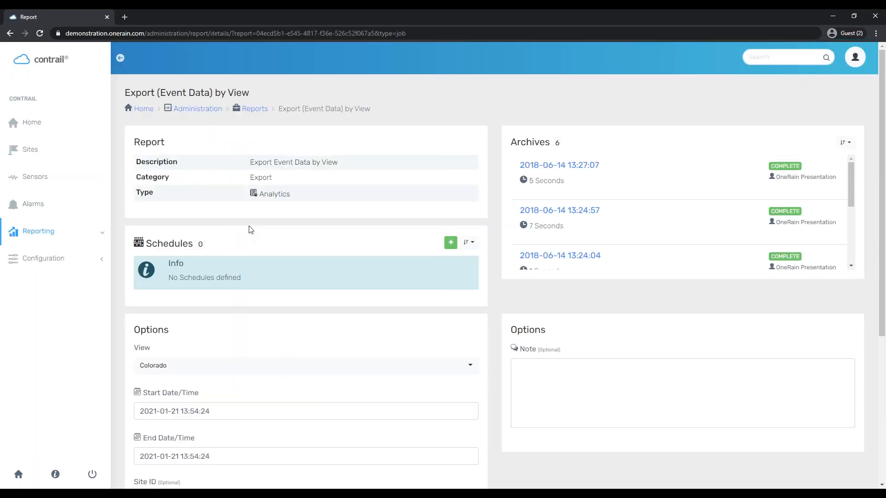
scroll(146, 369, down, 1)
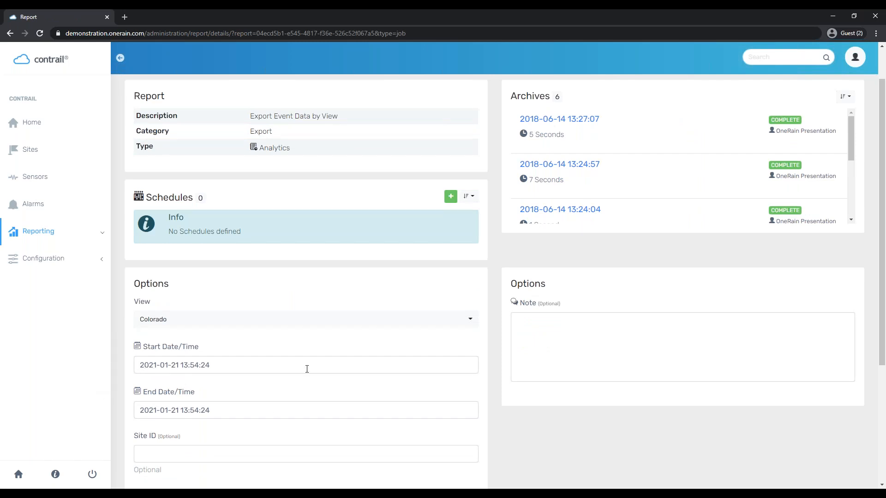
scroll(307, 369, down, 1)
scroll(306, 369, down, 4)
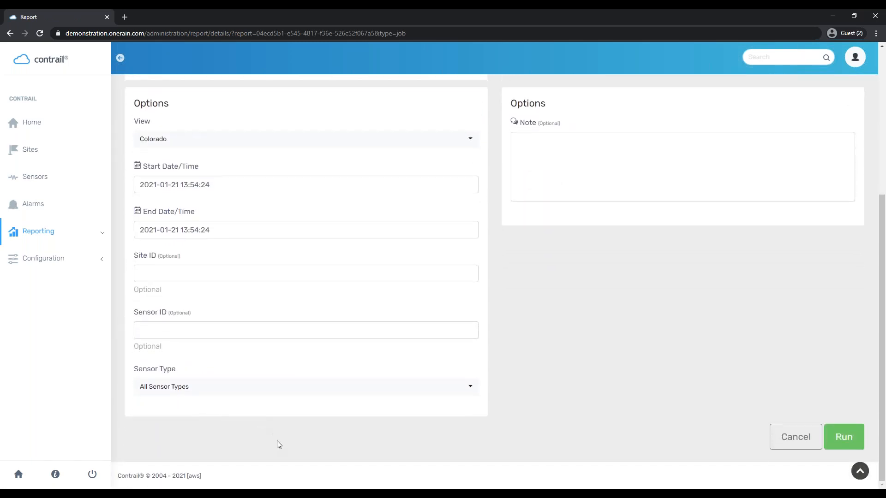
scroll(209, 344, up, 5)
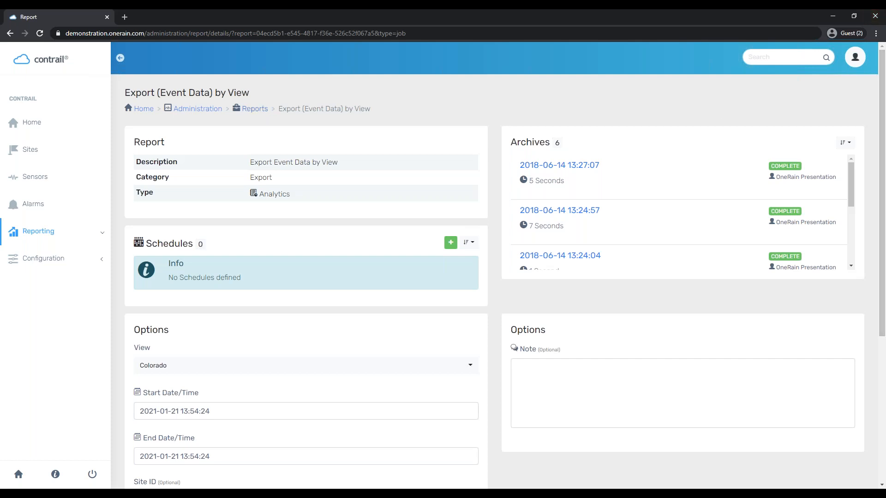
click(255, 109)
click(489, 88)
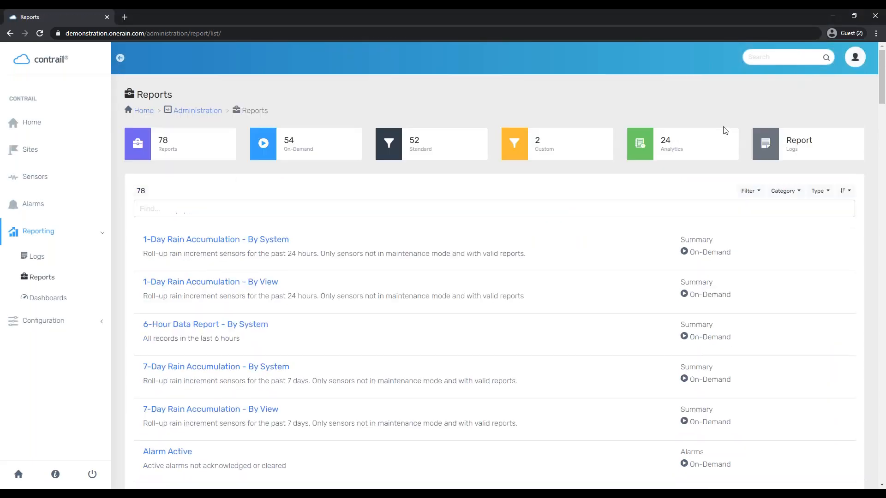
Show only the 24 analytics reports, starting with Data Collection Performance
click(711, 139)
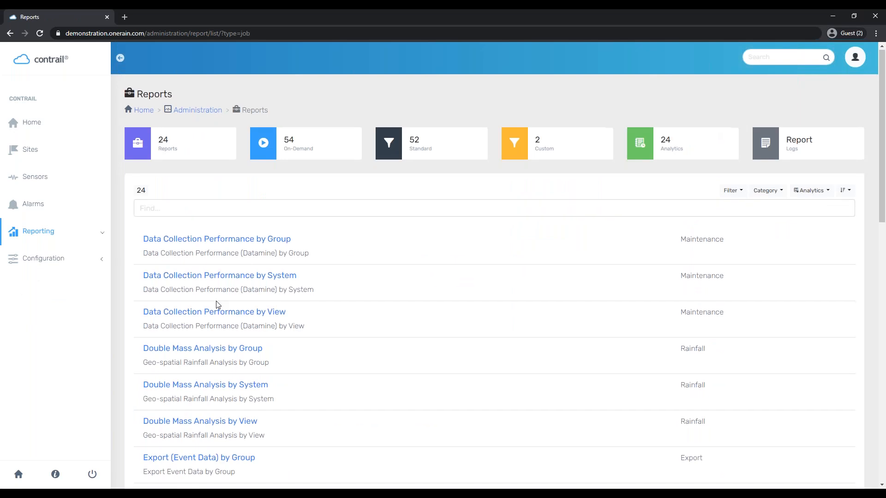
scroll(233, 289, down, 6)
scroll(309, 369, down, 8)
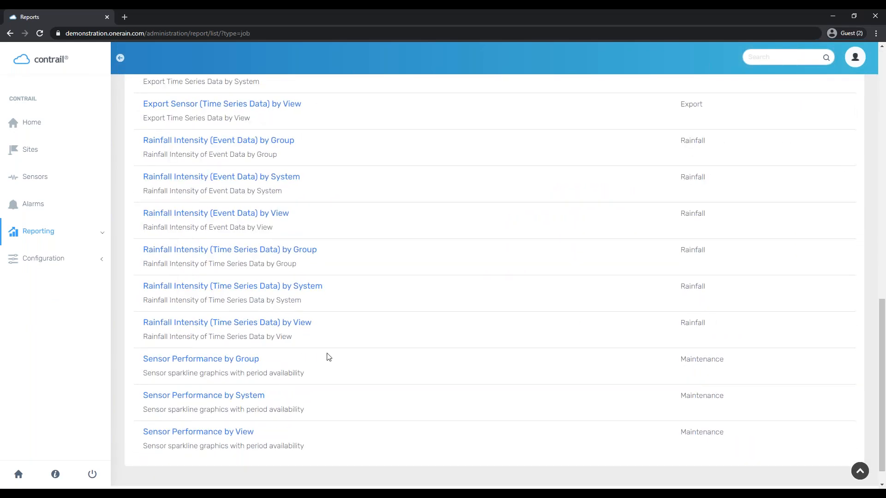
scroll(286, 405, up, 14)
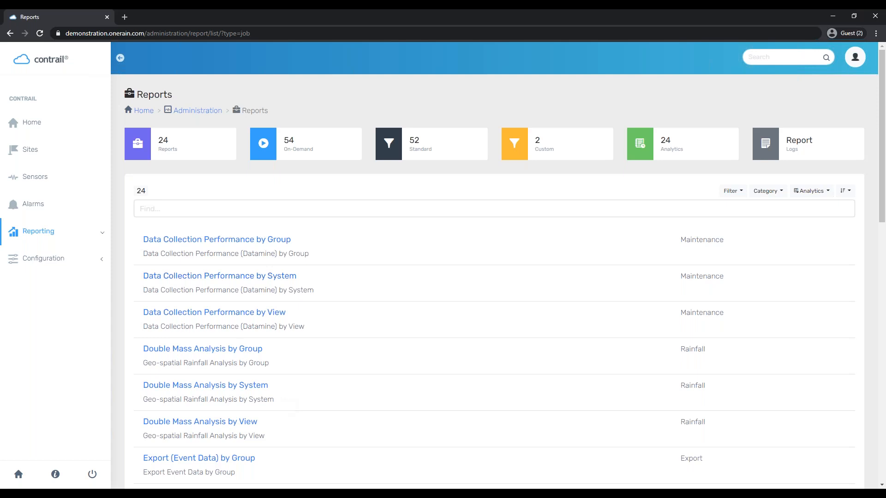
Open the Data log from the Reporting Logs overview
click(80, 232)
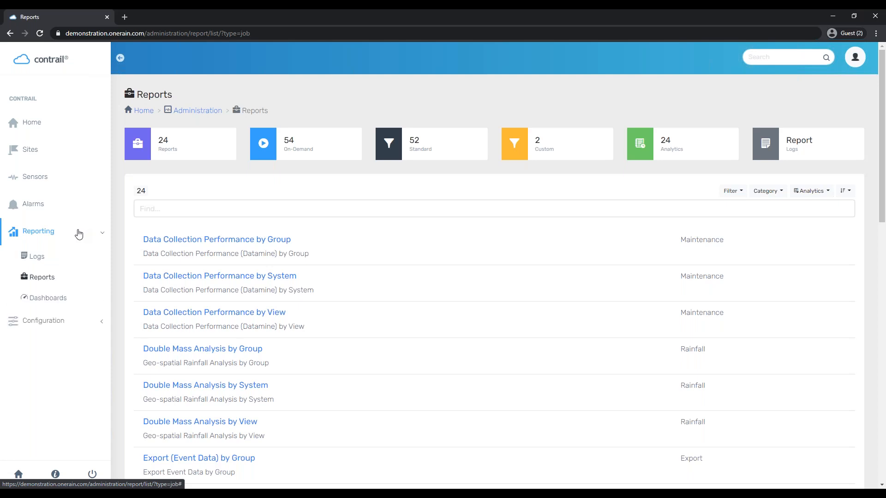
click(51, 257)
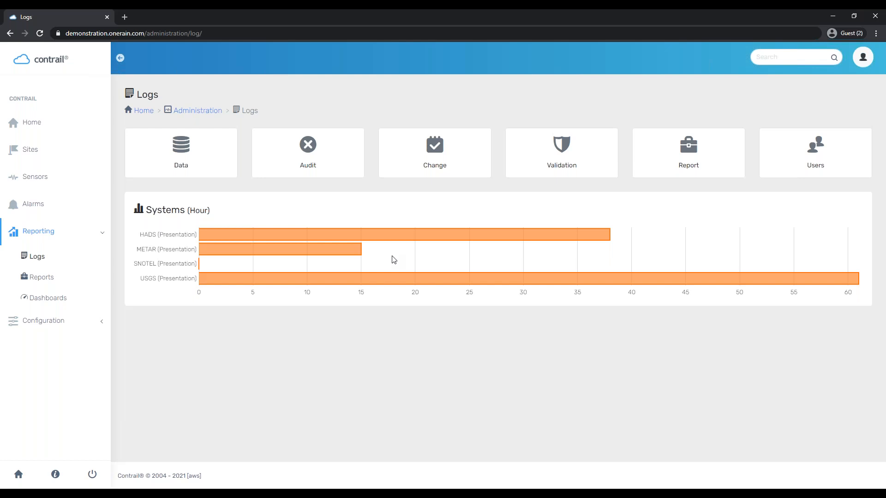
click(229, 169)
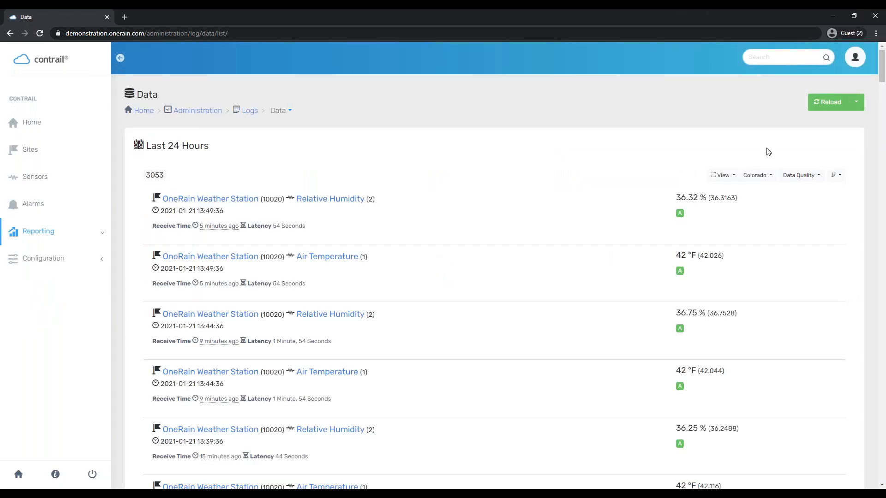
Review the last 24 hours of data entries and Data Quality options, then return to Logs
scroll(463, 279, down, 1)
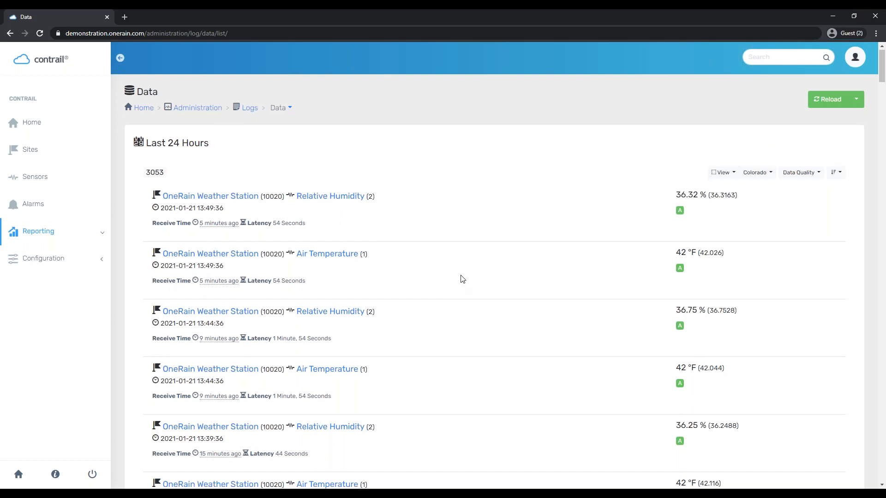
scroll(463, 280, down, 5)
scroll(463, 280, up, 6)
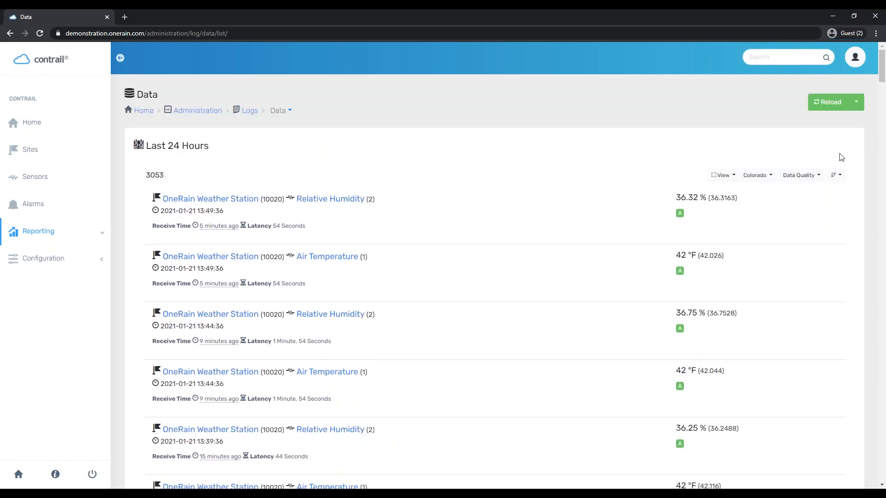
click(814, 178)
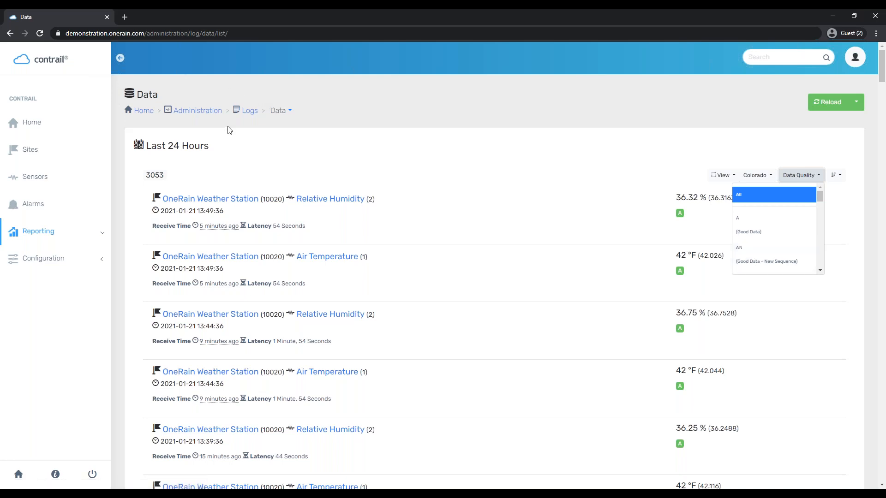
click(249, 111)
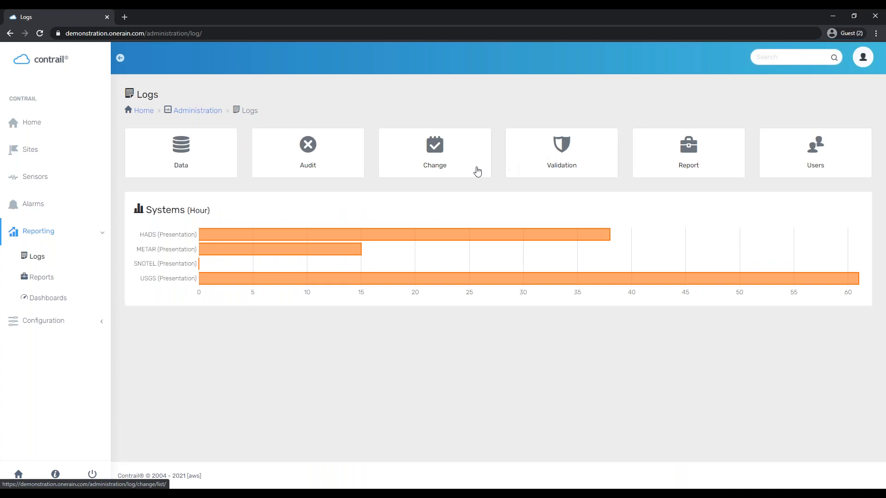
Open the Validation log with the range set to Last 30 Days
click(588, 159)
right_click(251, 168)
click(254, 140)
click(253, 141)
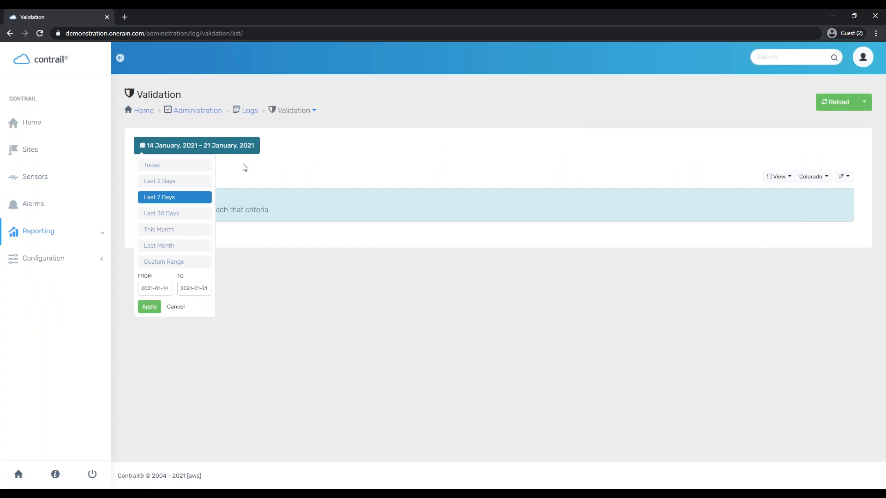
click(206, 216)
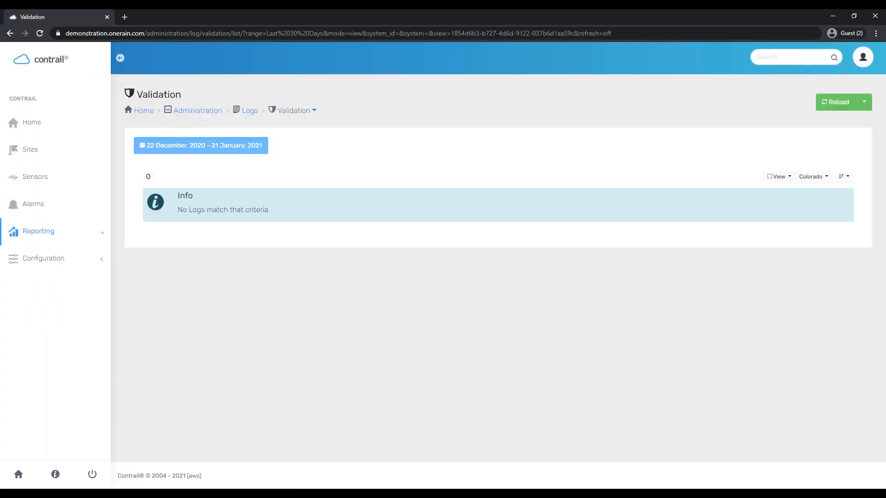
Change the validation range to Last Month, then switch to the Report log
click(199, 145)
click(203, 245)
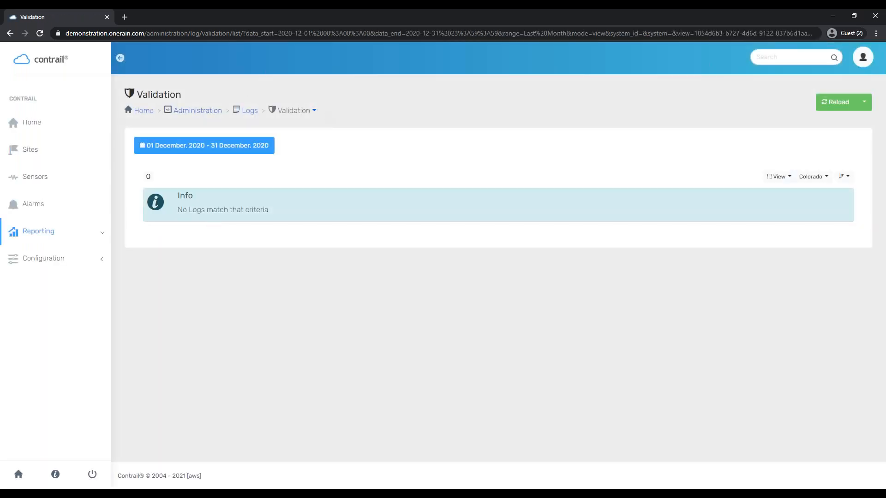
click(315, 111)
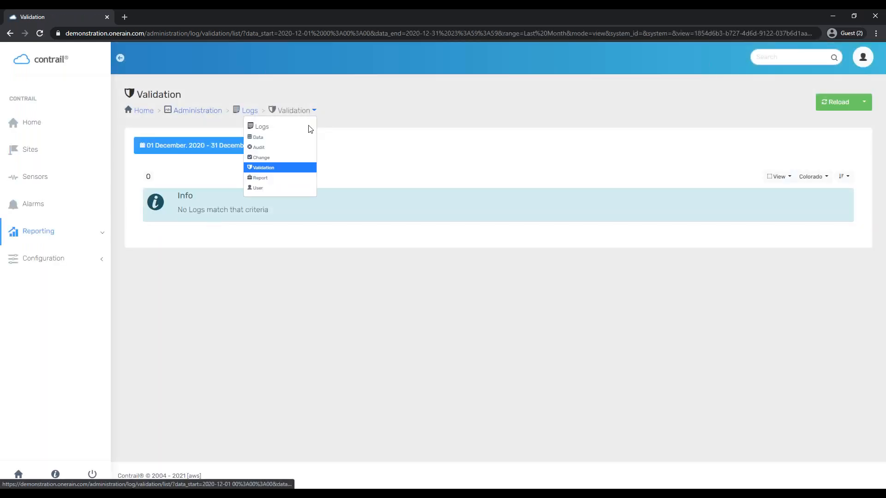
click(305, 179)
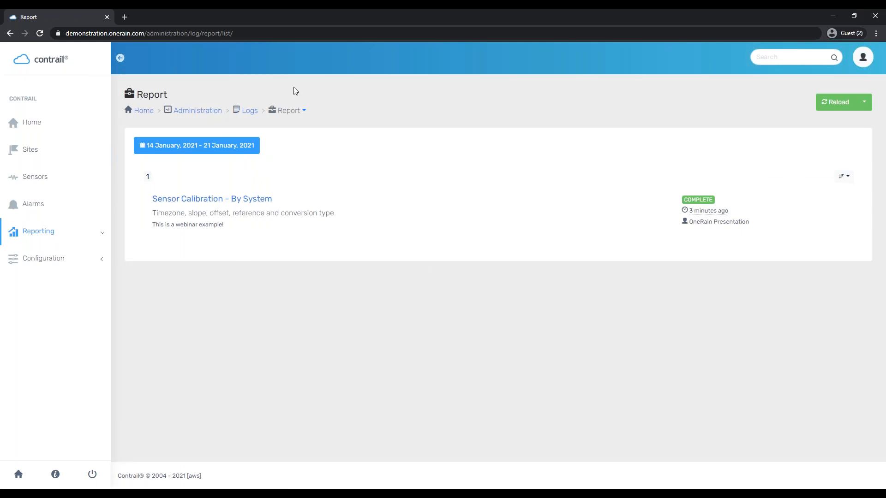
View the Sensor Calibration - By System run's 69-row results, then return to Logs
click(232, 203)
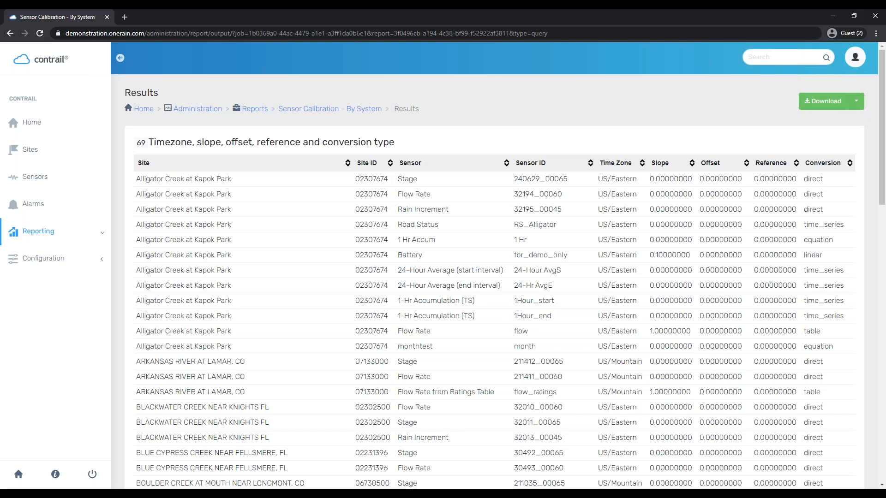
click(51, 232)
click(68, 262)
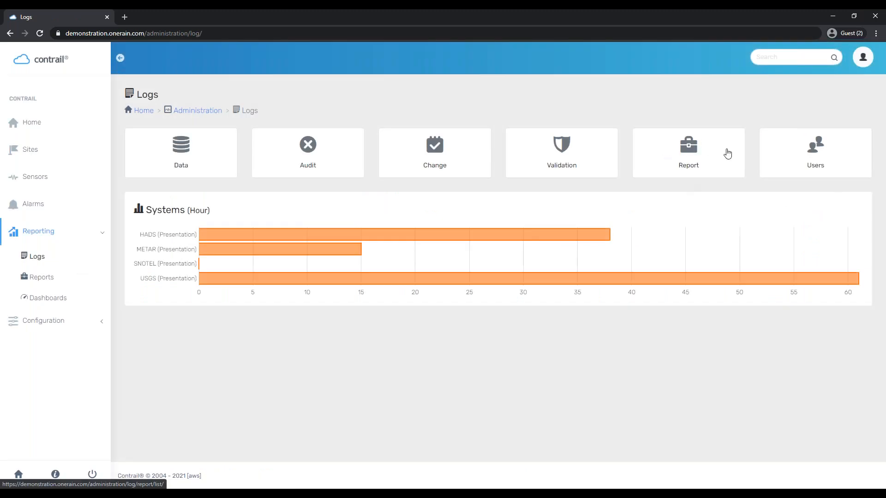
Scroll through the 59-entry User log for 14–21 January 2021, then go back to Home
click(819, 161)
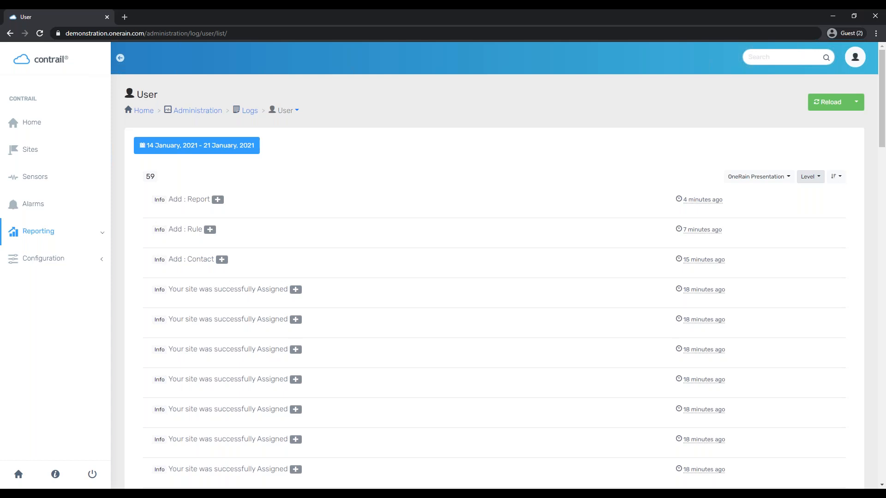
scroll(420, 382, down, 5)
scroll(398, 414, down, 1)
scroll(224, 385, up, 2)
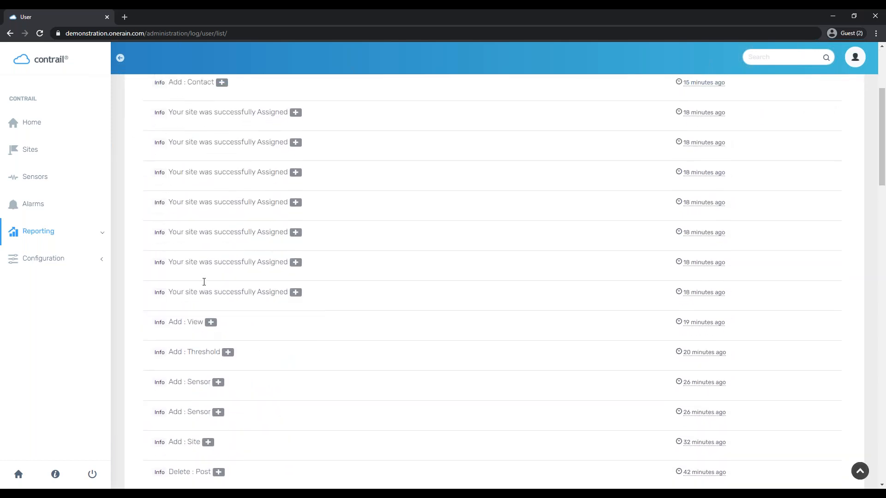
scroll(204, 281, up, 3)
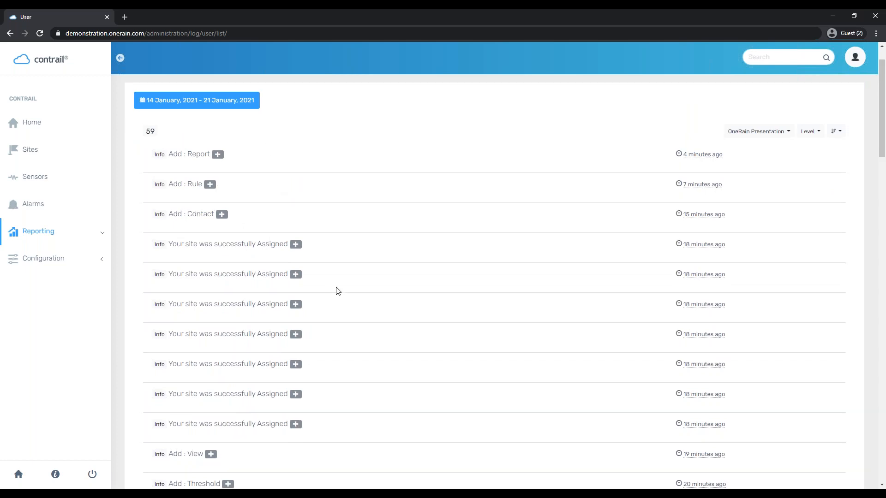
scroll(336, 291, up, 1)
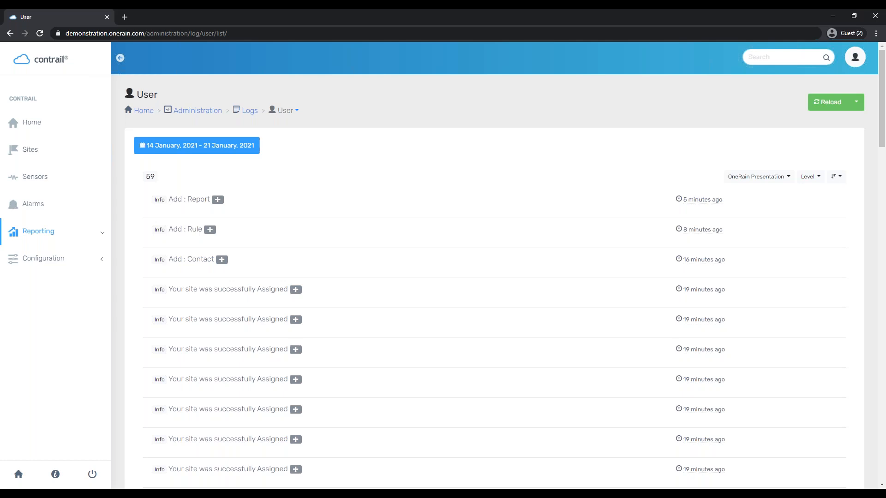
click(65, 122)
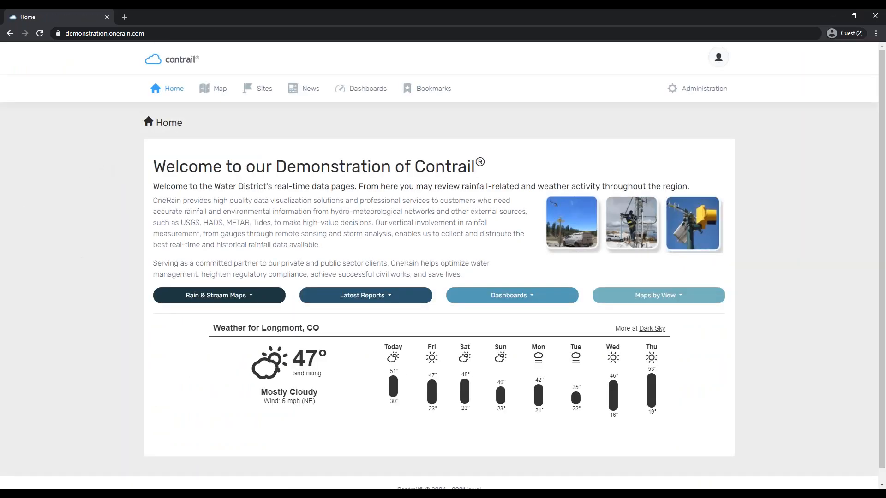